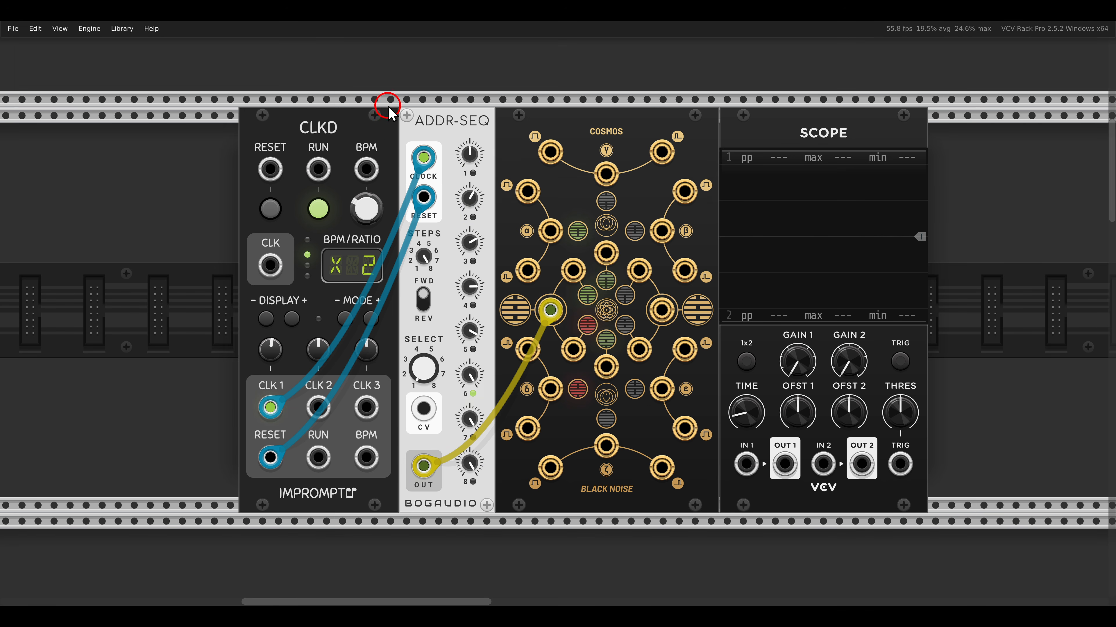
Patch the COSMOS X output to Scope input 1 and its inverted X output to Scope input 2.
left_click_drag(386, 102, 512, 148)
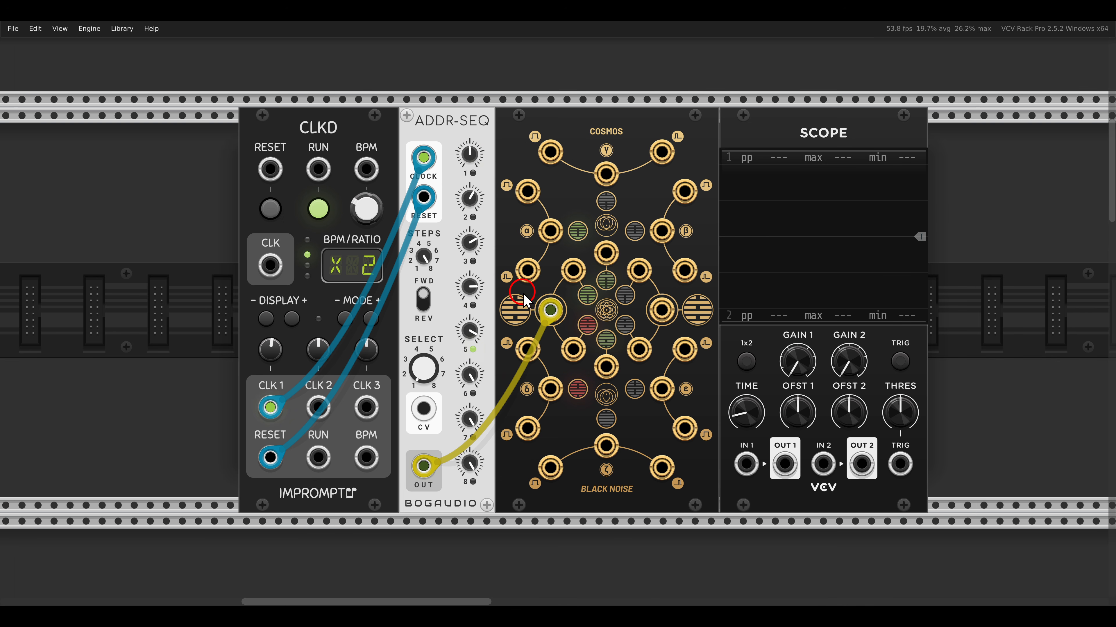
left_click_drag(522, 292, 570, 335)
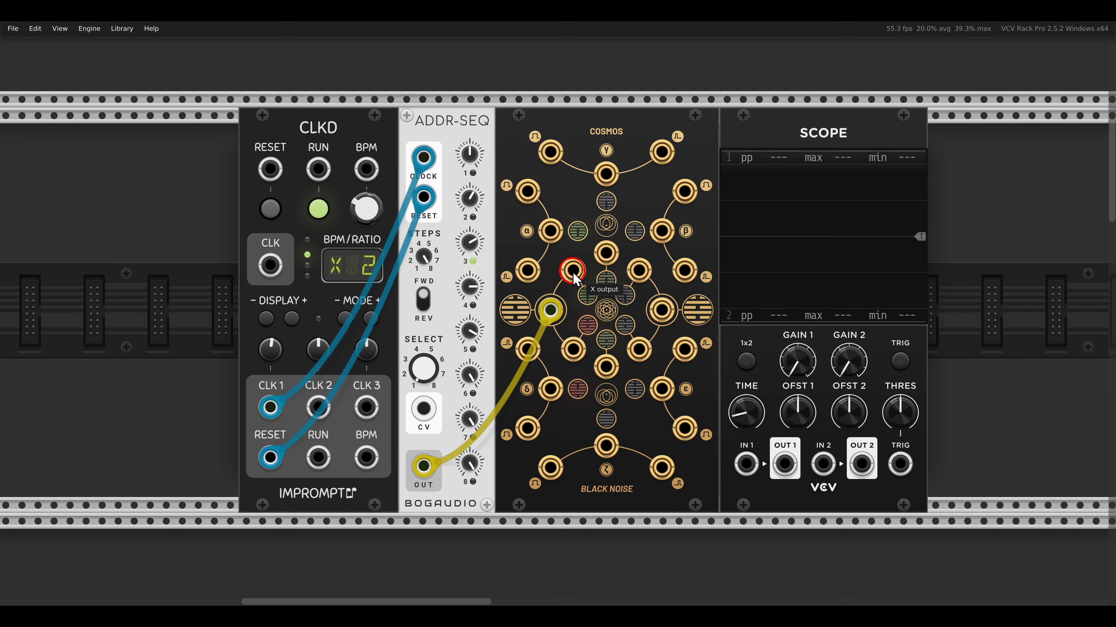
mouse_move(573, 270)
left_mouse_down()
mouse_move(692, 374)
mouse_move(746, 464)
left_mouse_up()
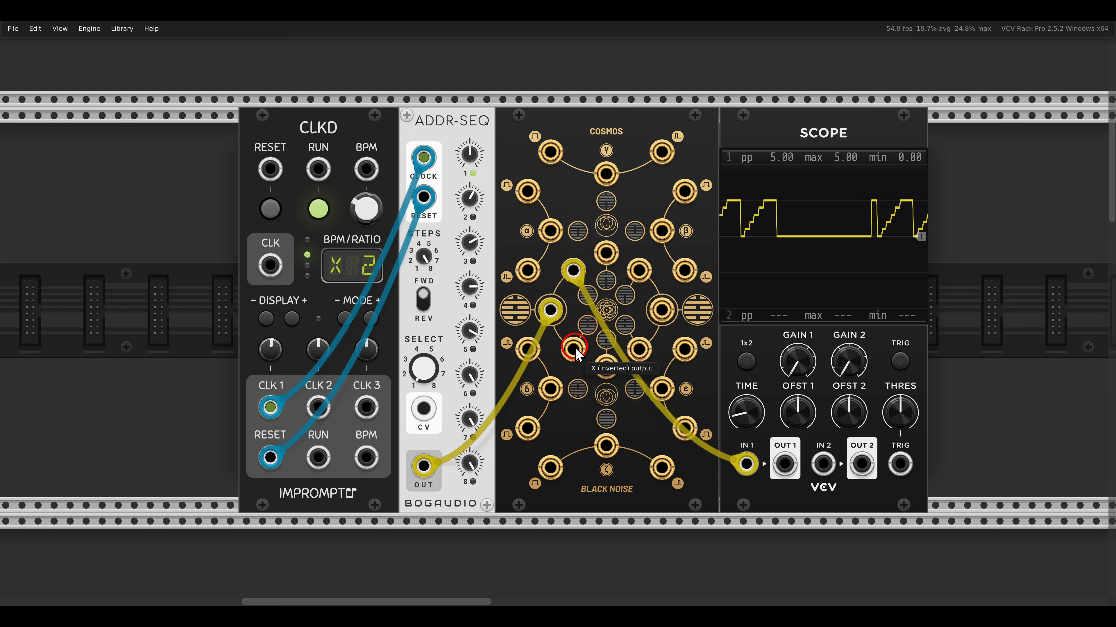
mouse_move(574, 349)
left_mouse_down()
mouse_move(792, 398)
mouse_move(823, 464)
left_mouse_up()
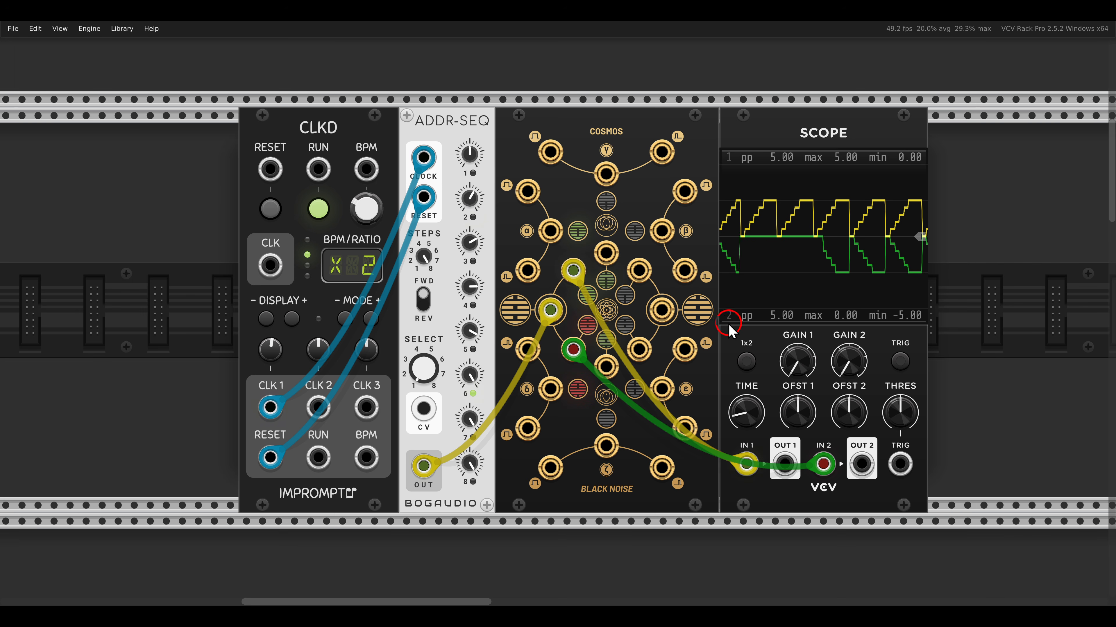
Examine the lower patch with the ADDR-SEQ and ASX sequencer, the COSMOS, and the two sQuant, VCO and TANGENTS voices.
scroll(701, 309, "down", 10)
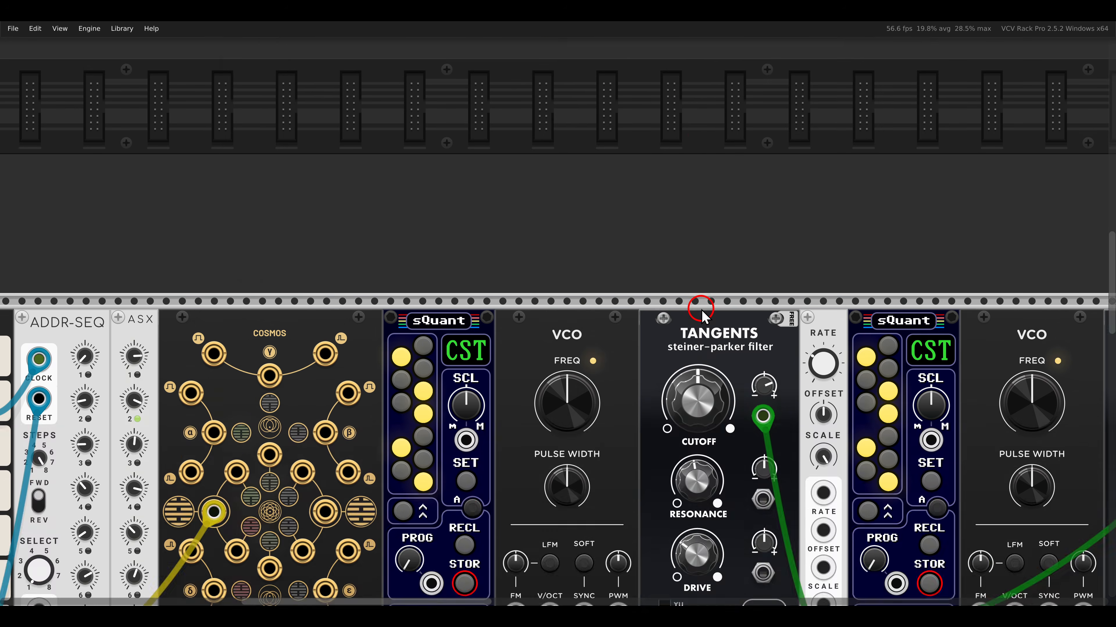
scroll(701, 309, "down", 5)
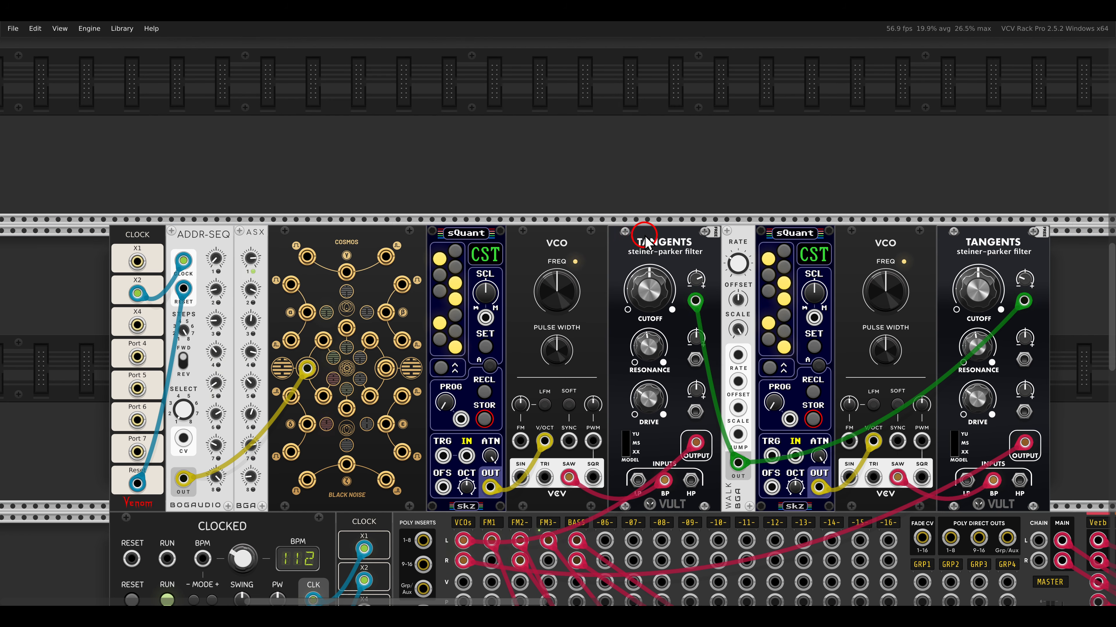
scroll(641, 233, "down", 1)
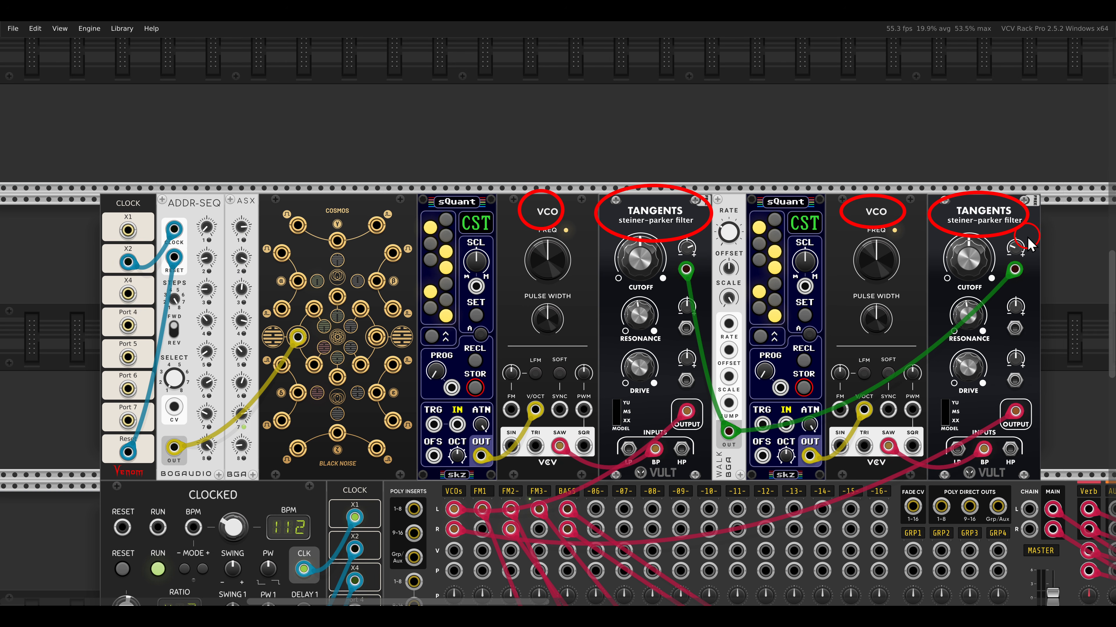
scroll(543, 360, "down", 5)
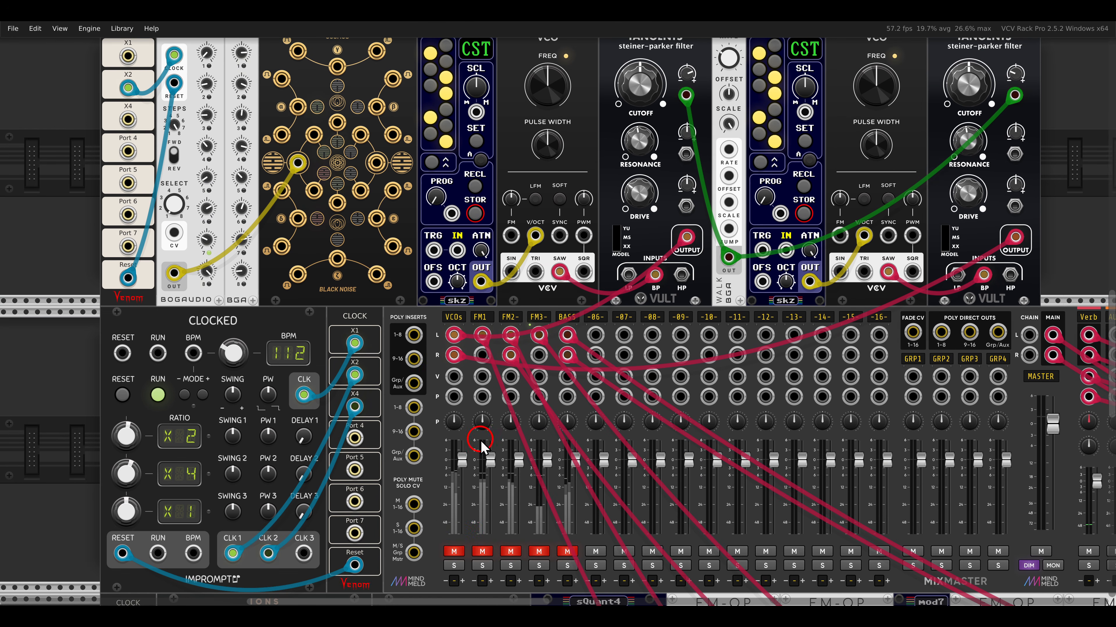
scroll(543, 360, "up", 4)
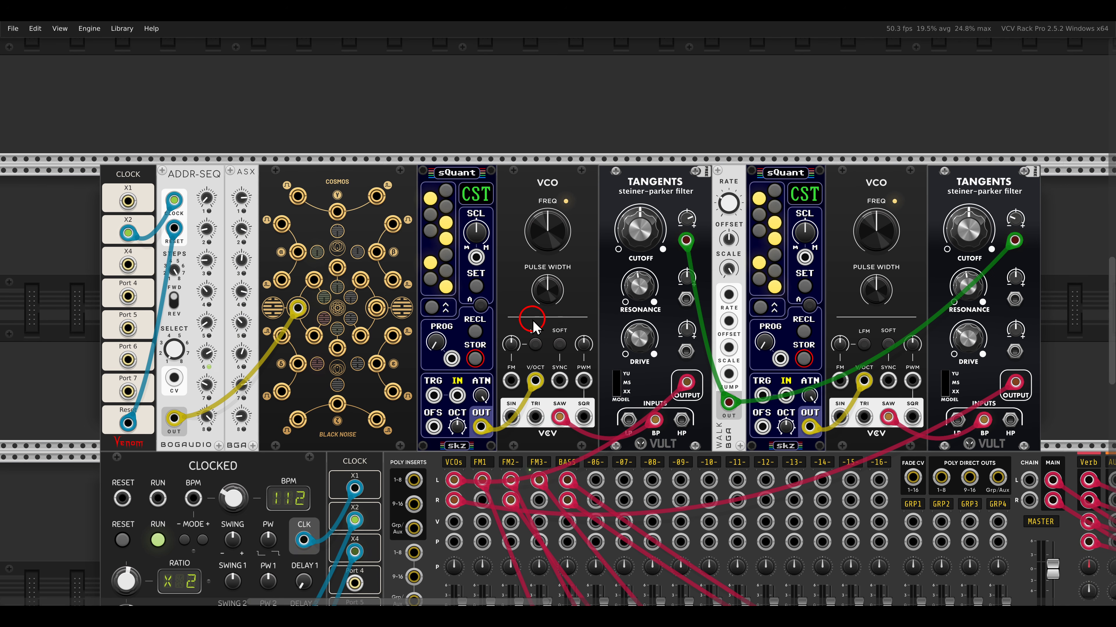
left_click_drag(505, 321, 539, 305)
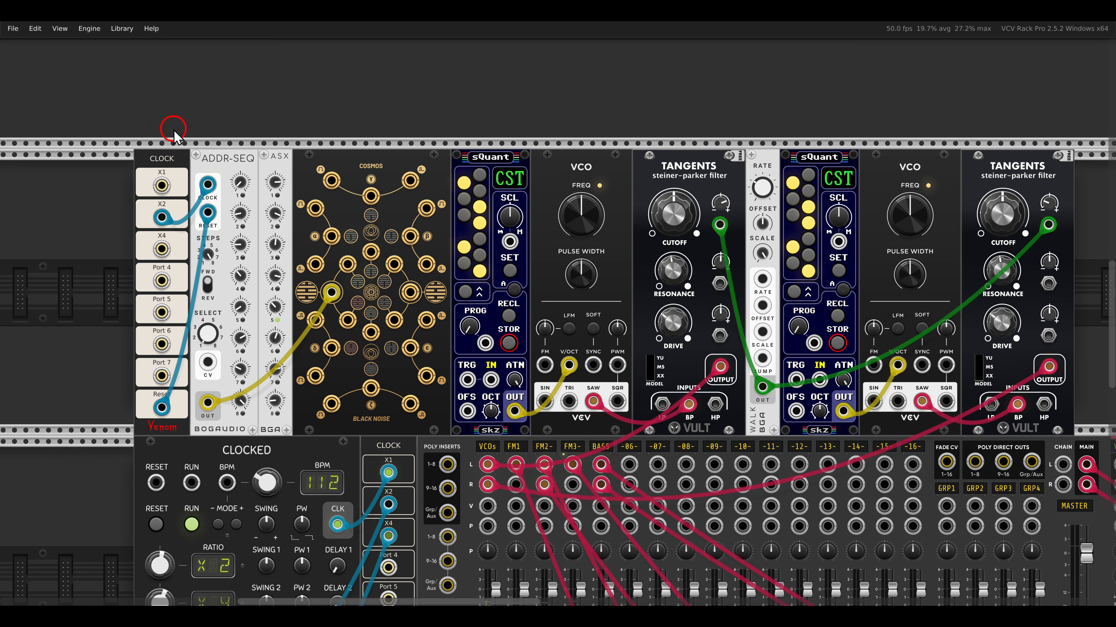
left_click_drag(176, 127, 295, 182)
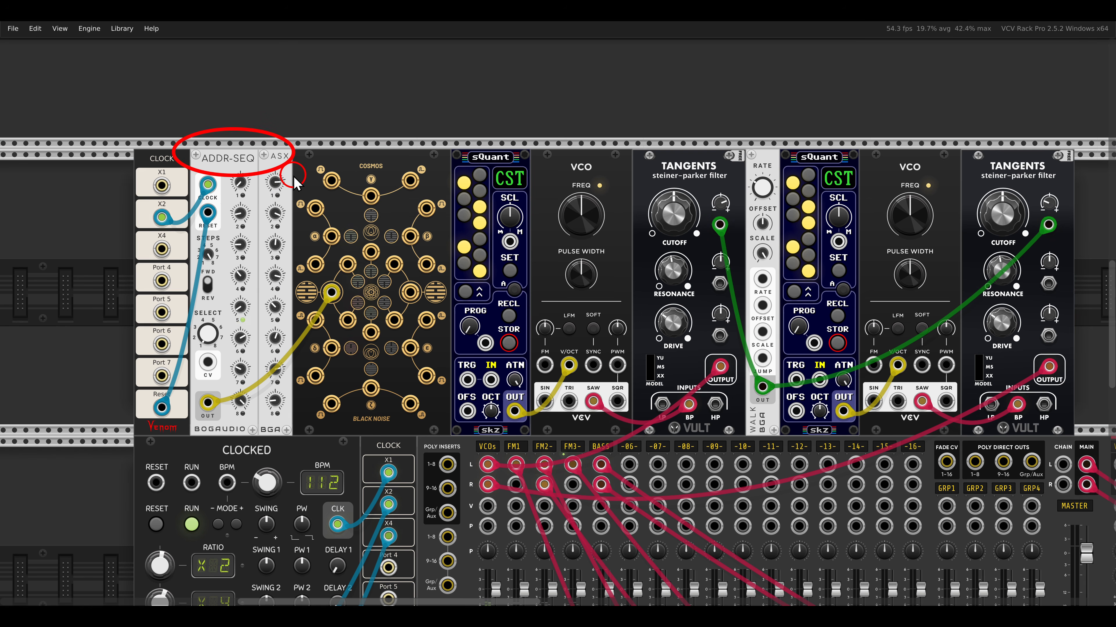
key("Escape")
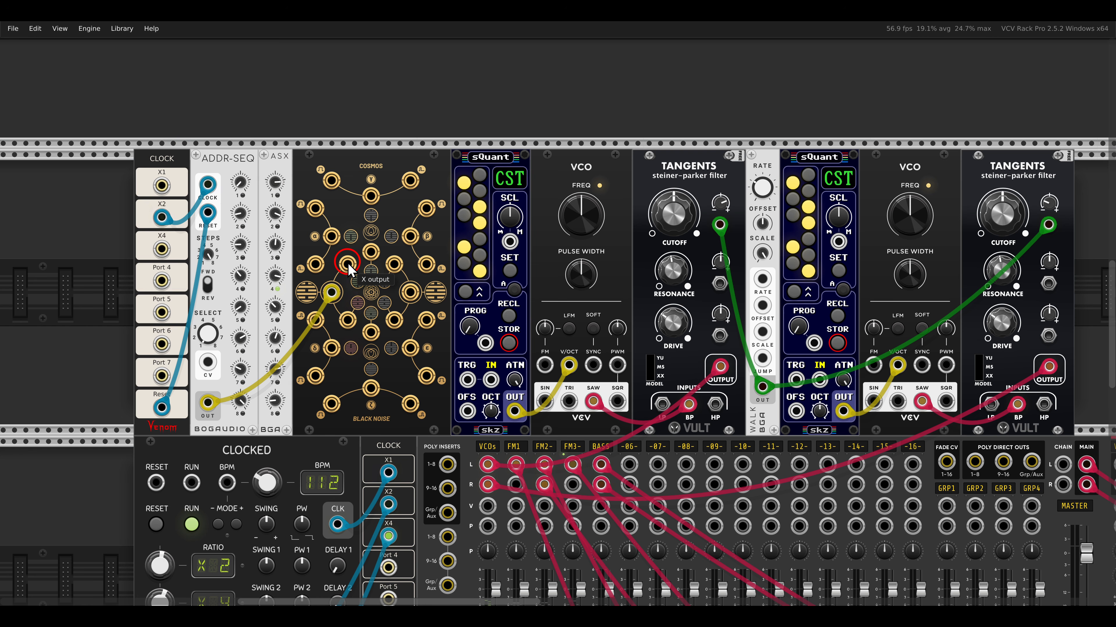
Patch the COSMOS X output to the first sQuant's IN and inverted X to the second's, and raise the second sQuant's octave.
left_click_drag(347, 263, 490, 379)
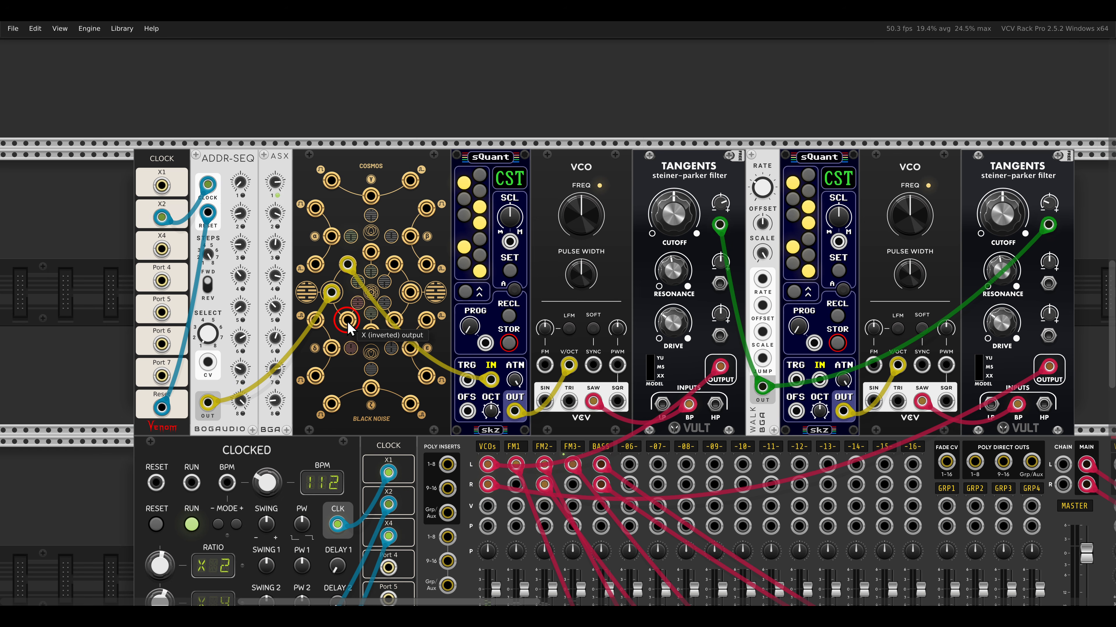
left_click_drag(347, 320, 818, 379)
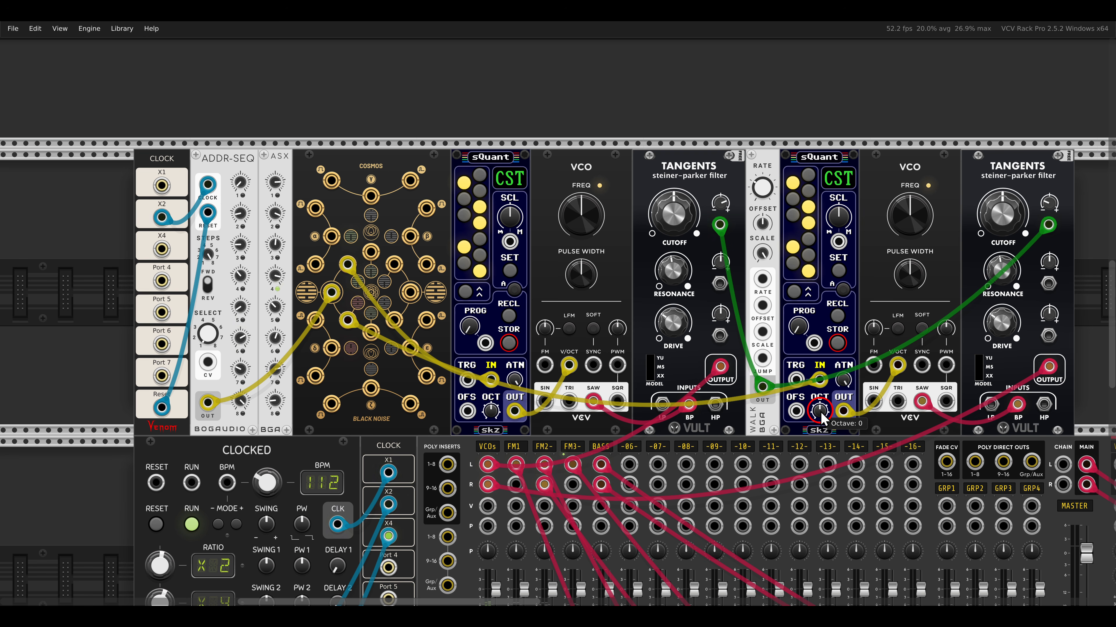
left_click_drag(820, 415, 805, 377)
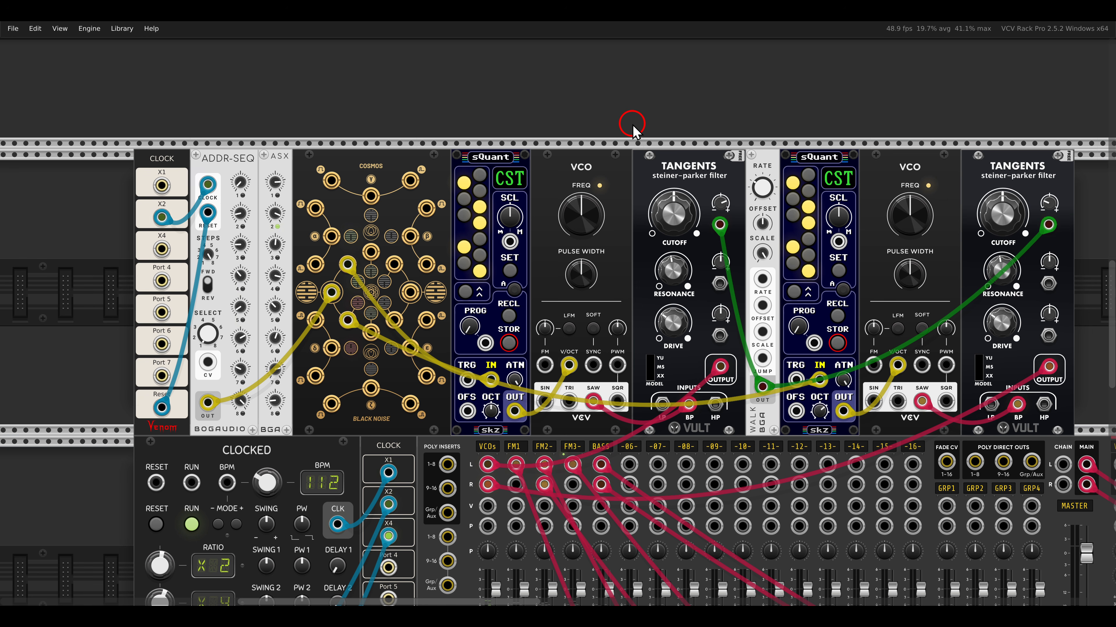
Examine the IONS sequencer's two outputs into COSMOS and the four COSMOS outputs routed through sQuant4 to the FM-OP voices.
scroll(522, 211, "down", 10)
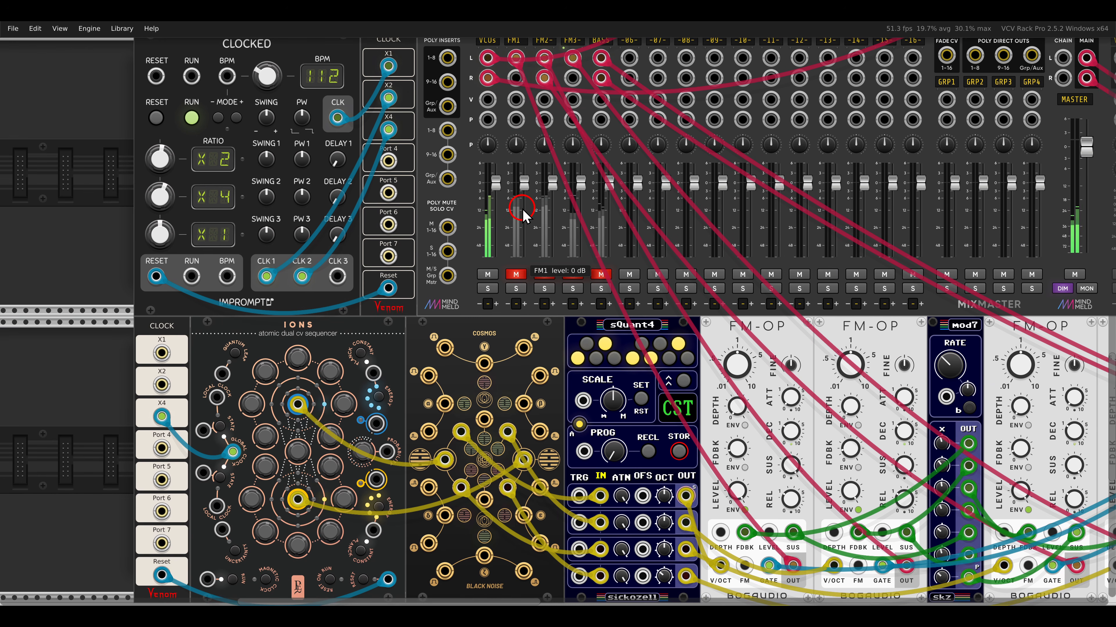
scroll(521, 210, "up", 4)
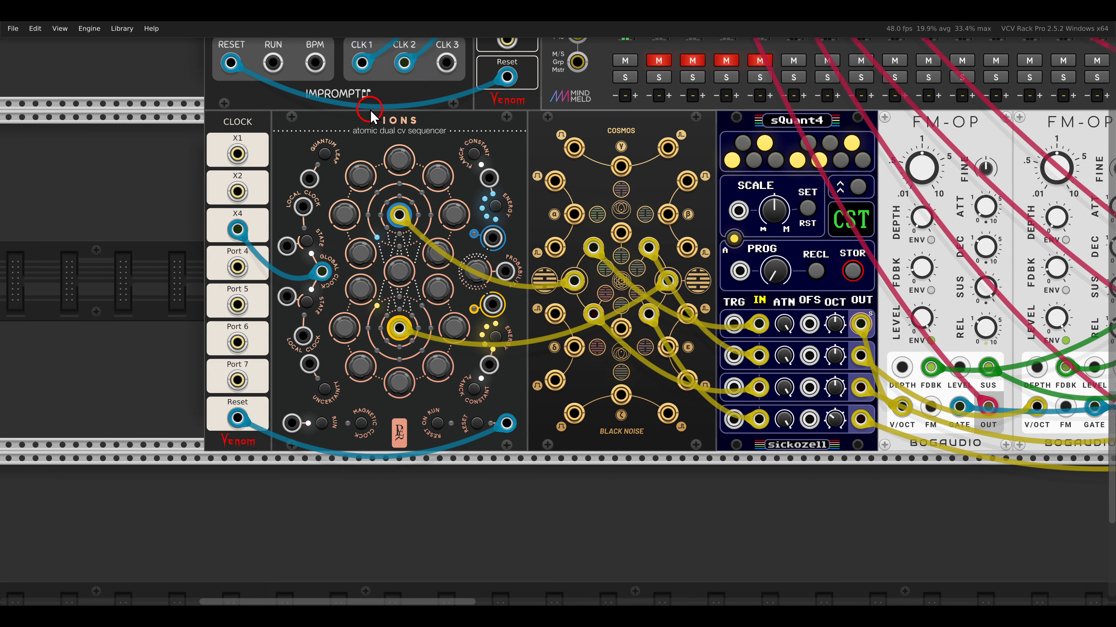
left_click_drag(370, 110, 426, 134)
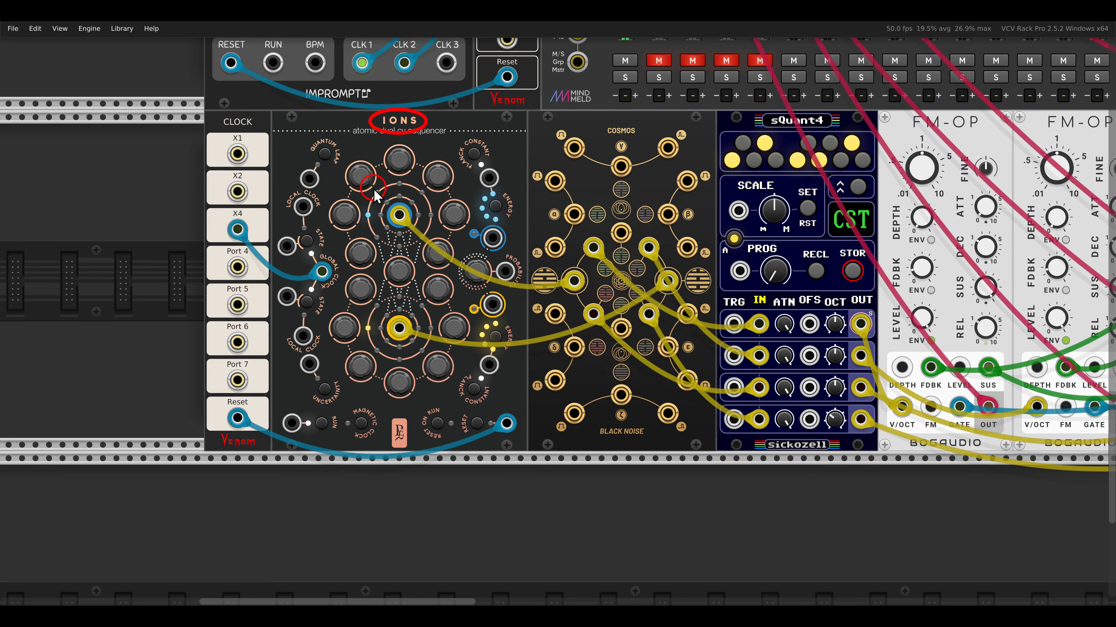
left_click_drag(369, 184, 429, 243)
left_click_drag(369, 306, 428, 355)
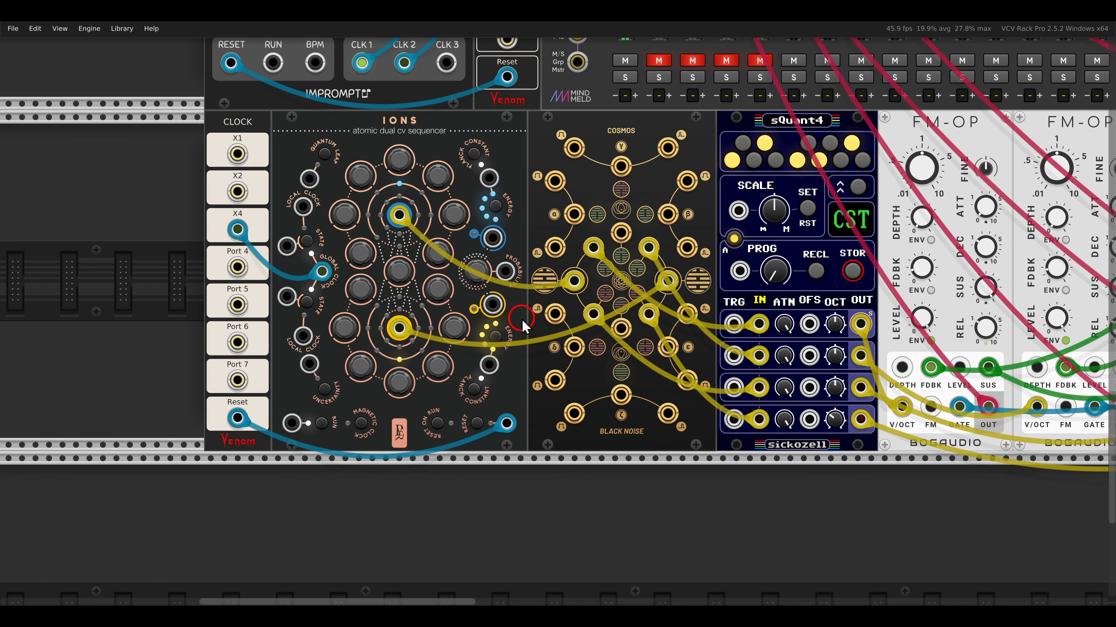
left_click_drag(558, 265, 585, 292)
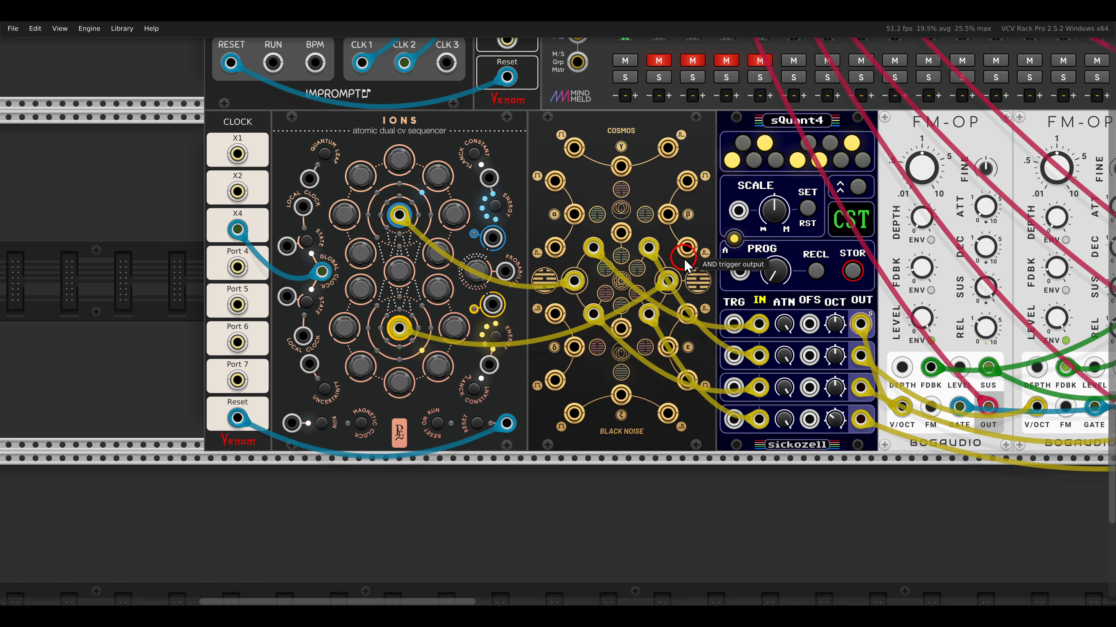
left_click_drag(660, 250, 570, 248)
mouse_move(485, 232)
left_mouse_down()
mouse_move(519, 259)
mouse_move(573, 263)
left_mouse_up()
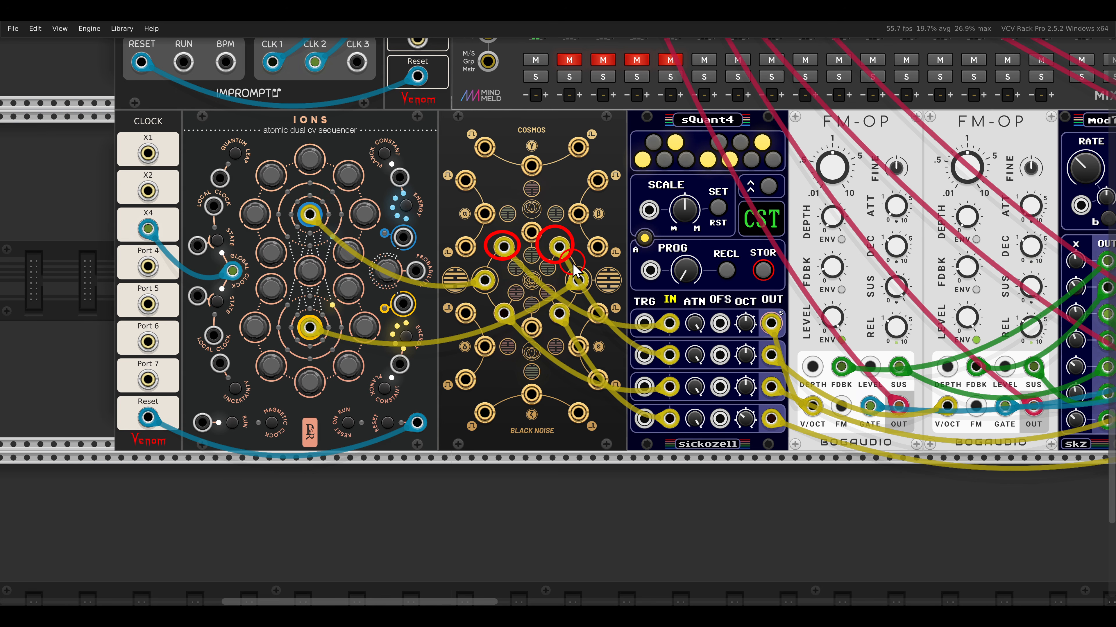
mouse_move(479, 295)
left_mouse_down()
mouse_move(519, 326)
mouse_move(576, 329)
left_mouse_up()
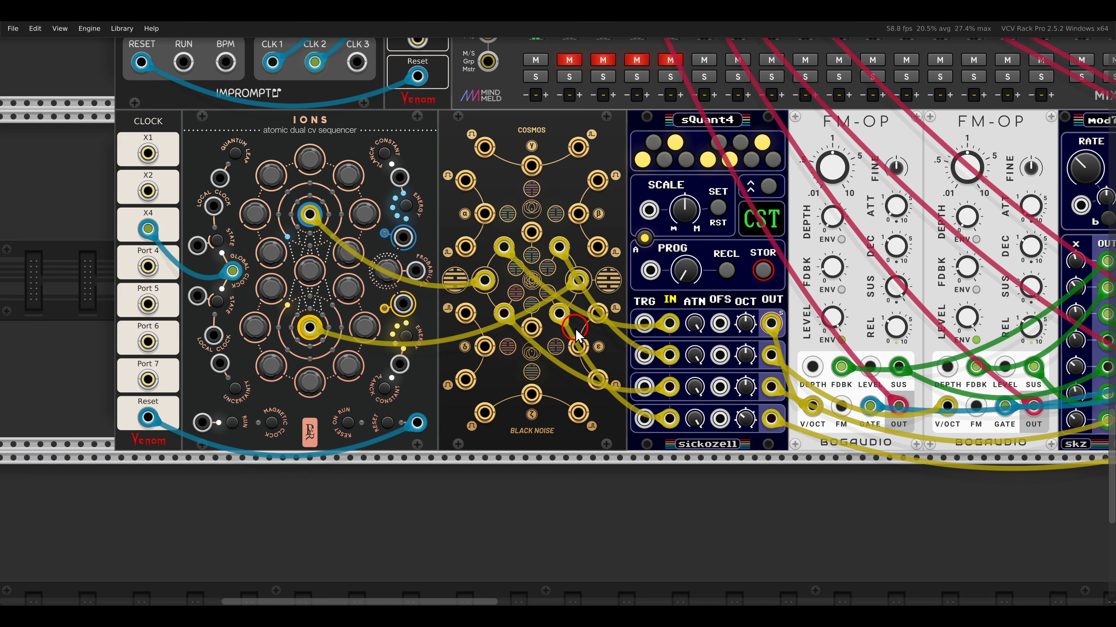
scroll(613, 288, "down", 2)
left_click_drag(685, 282, 529, 284)
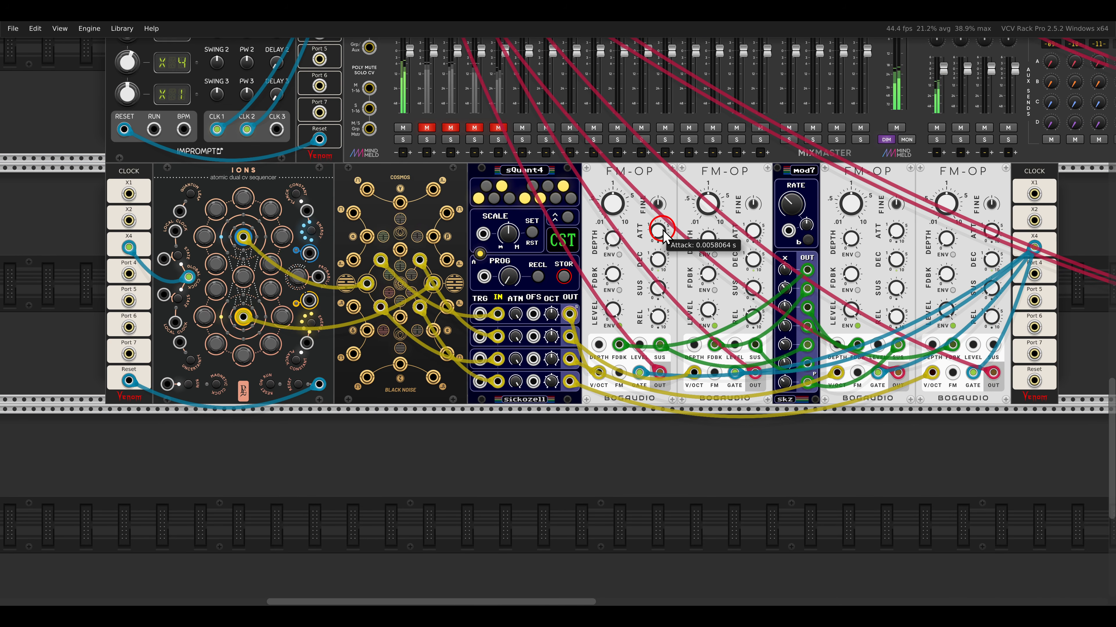
Unmute the FM1, FM3- and FM2- channels on the MixMaster.
left_click(426, 128)
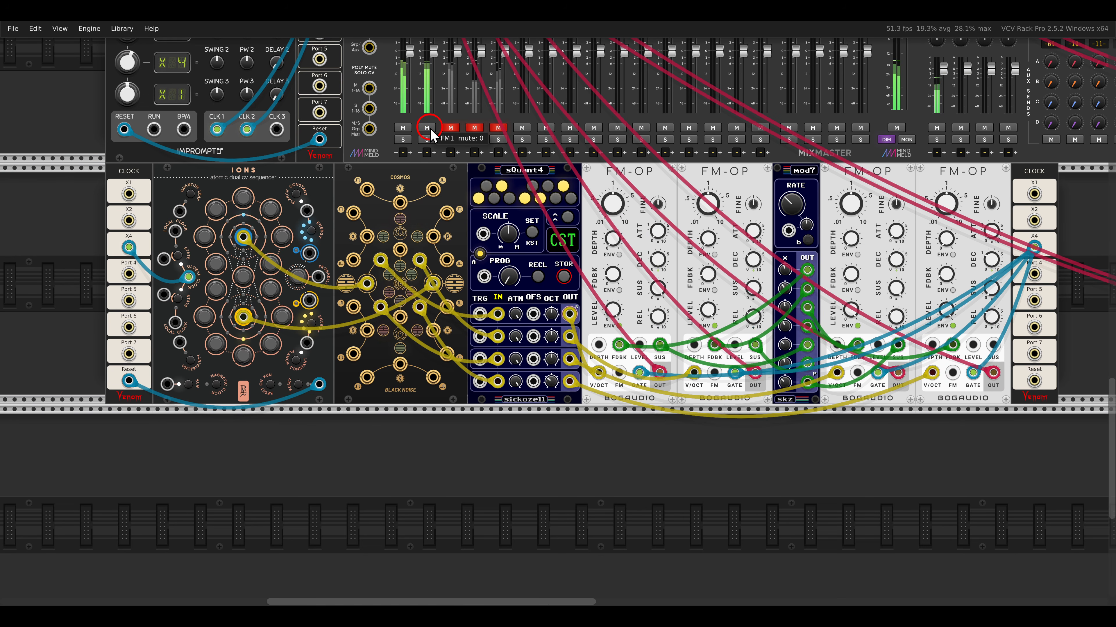
left_click(475, 128)
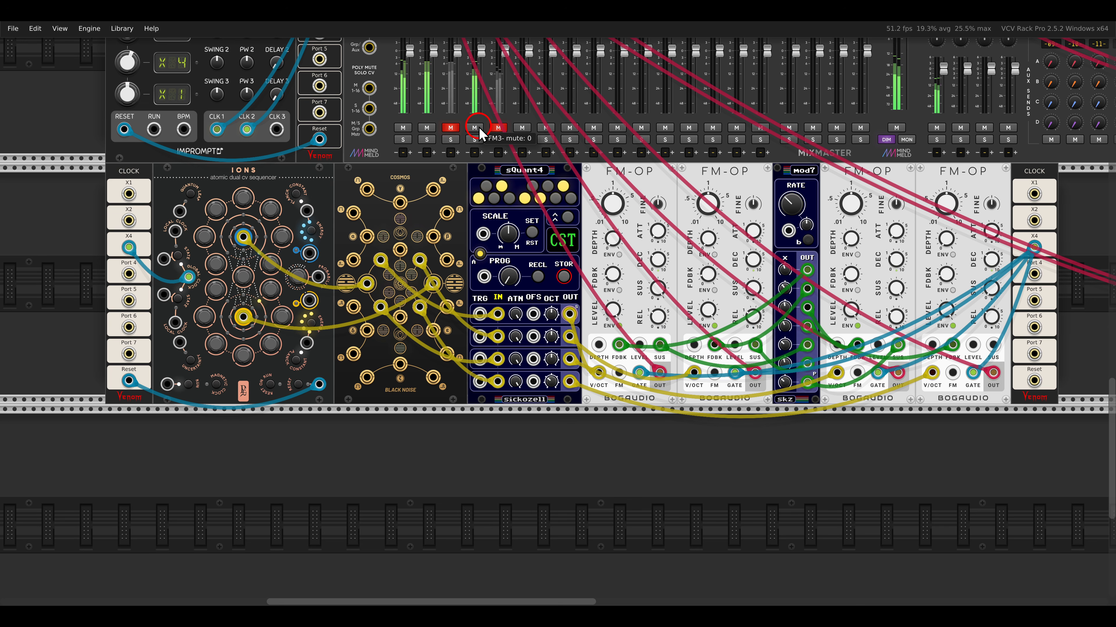
left_click(450, 127)
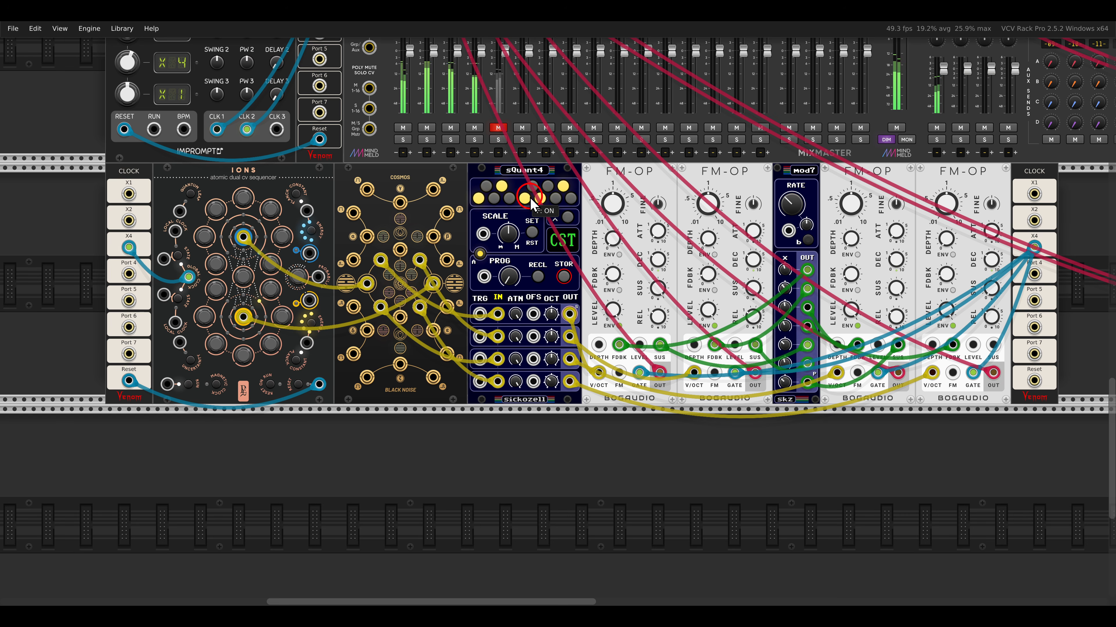
Examine the VCO LAB voice with its mod7 modulation and its Electric Ensemble, Filter and Delay chain.
scroll(531, 198, "down", 1)
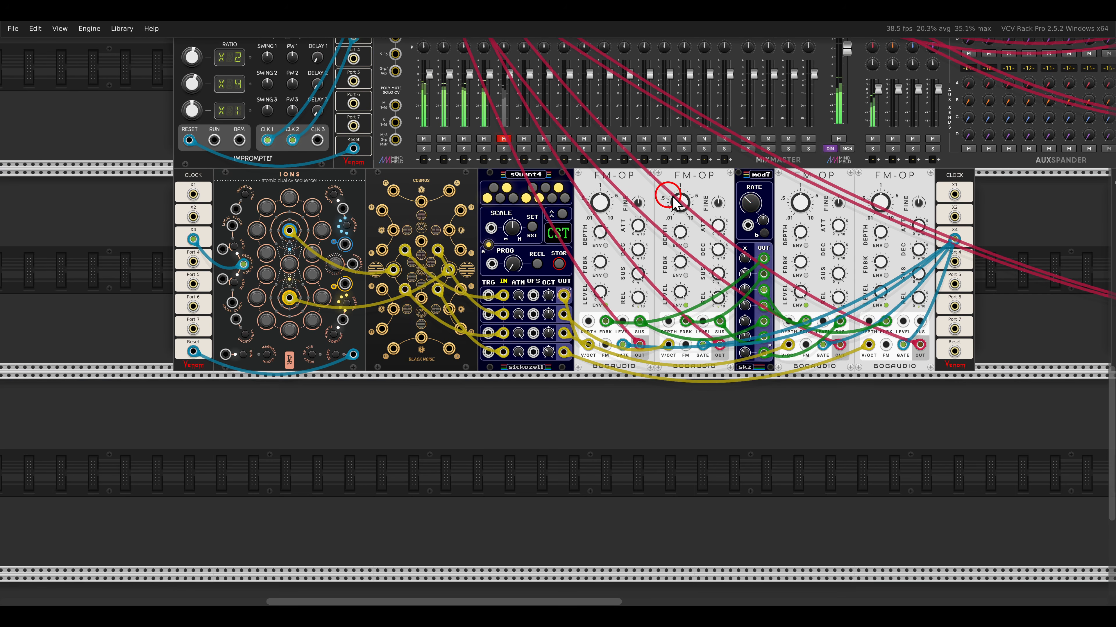
left_click_drag(997, 205, 285, 206)
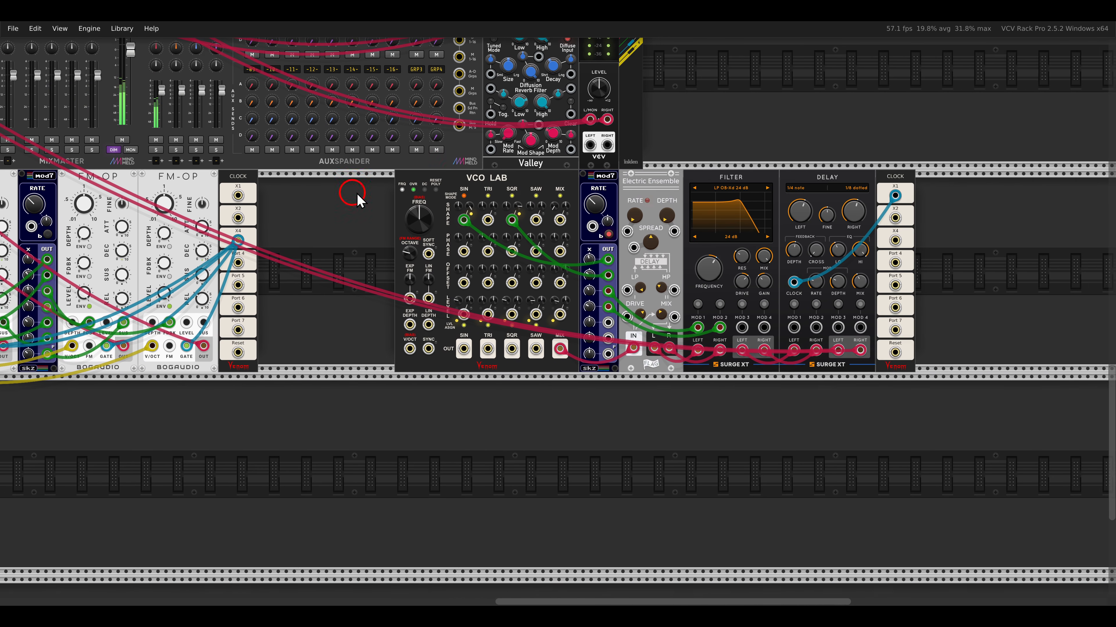
left_click_drag(442, 158, 522, 201)
mouse_move(615, 176)
left_mouse_down()
mouse_move(690, 195)
mouse_move(711, 169)
mouse_move(772, 209)
left_mouse_up()
left_click_drag(324, 217, 738, 217)
scroll(239, 160, "down", 4)
left_click_drag(352, 105, 531, 281)
scroll(527, 274, "up", 1)
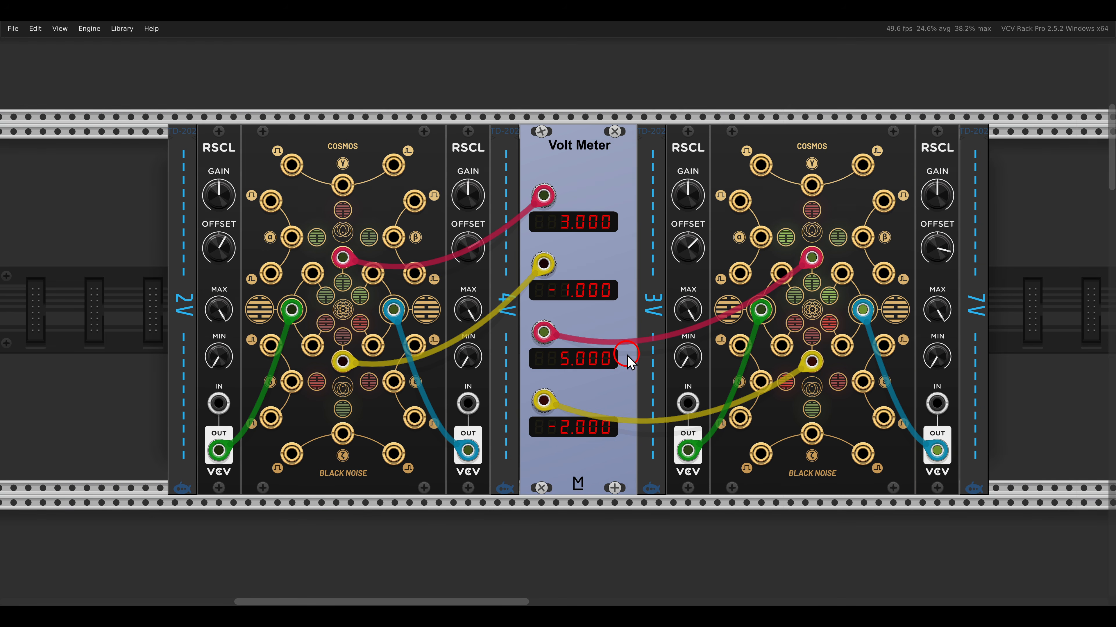
Examine the patch where two ADDR-SEQ sequencers feed COSMOS and its two centre outputs go to the second Scope.
scroll(629, 360, "down", 3)
scroll(629, 360, "down", 5)
scroll(629, 359, "up", 3)
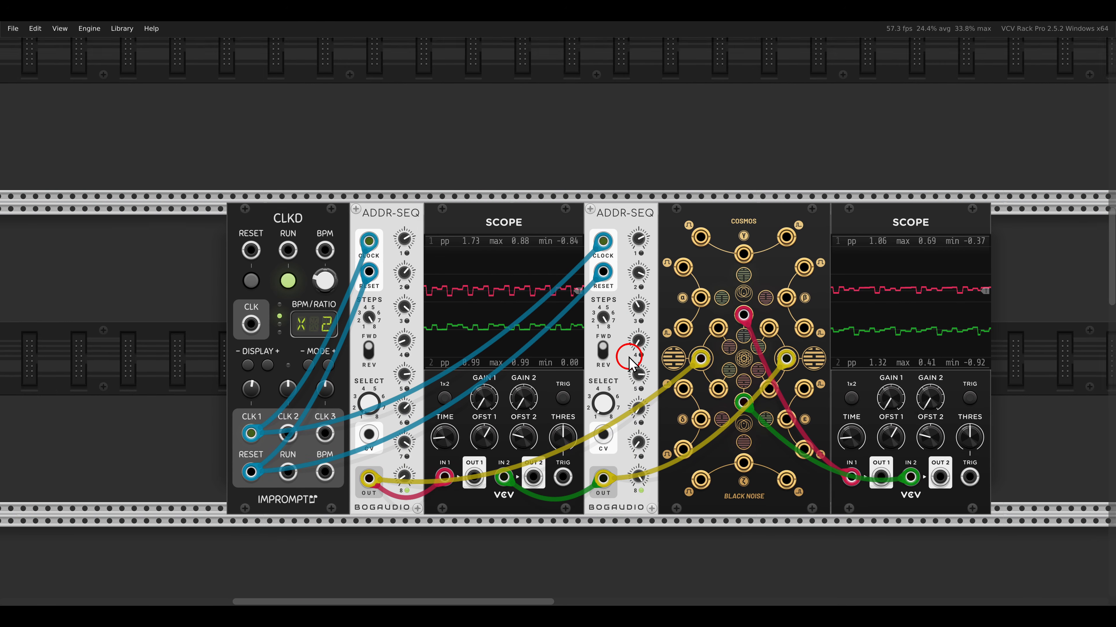
scroll(585, 320, "up", 5)
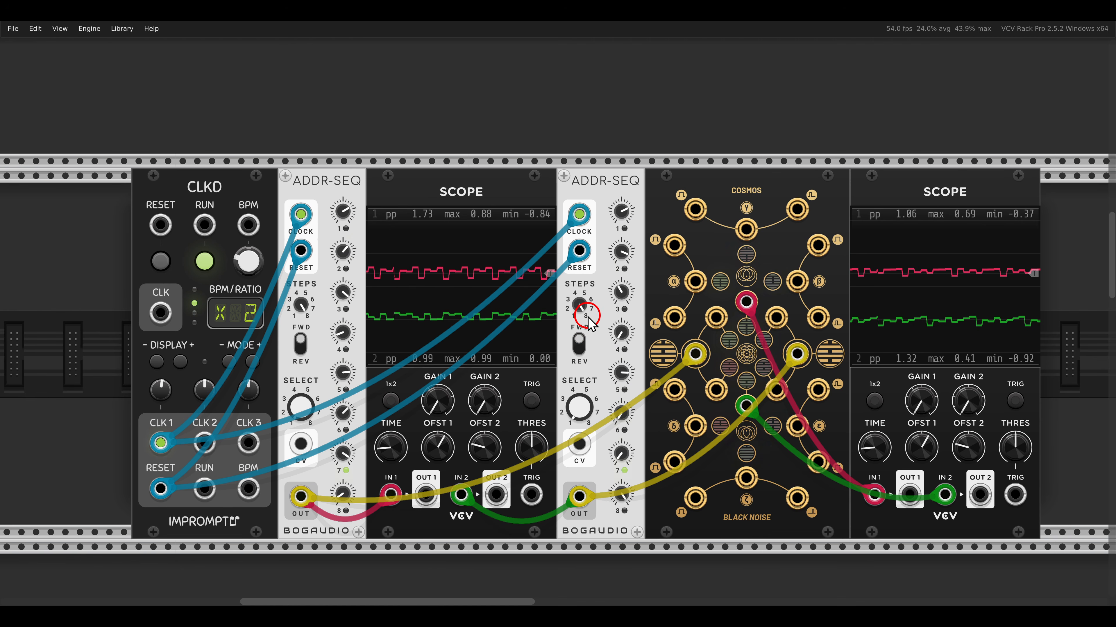
left_click_drag(277, 151, 390, 198)
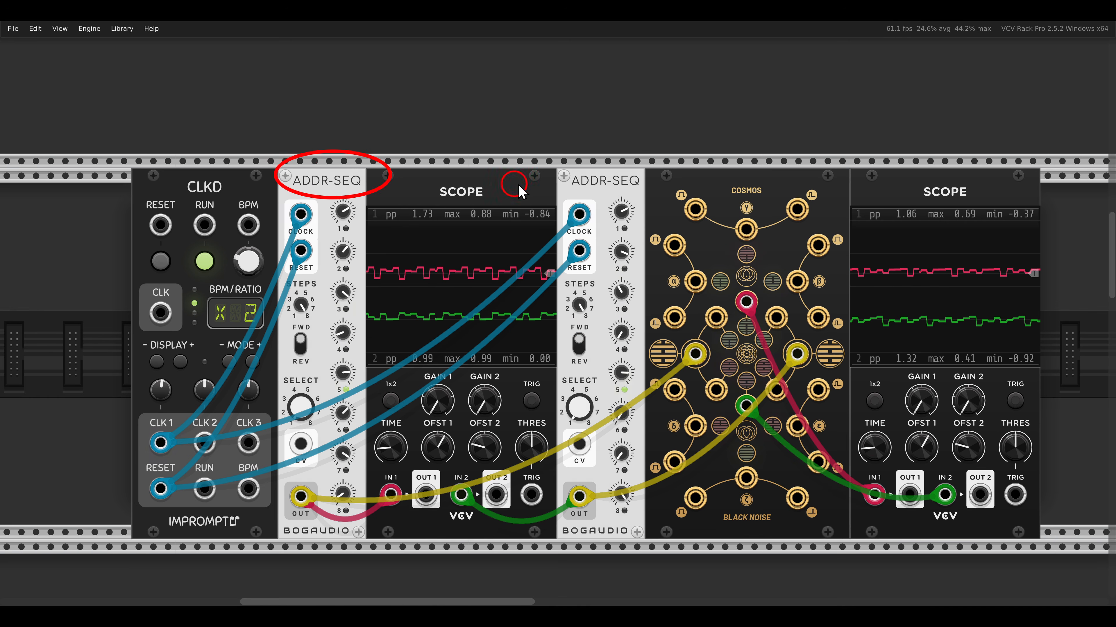
left_click_drag(544, 156, 648, 204)
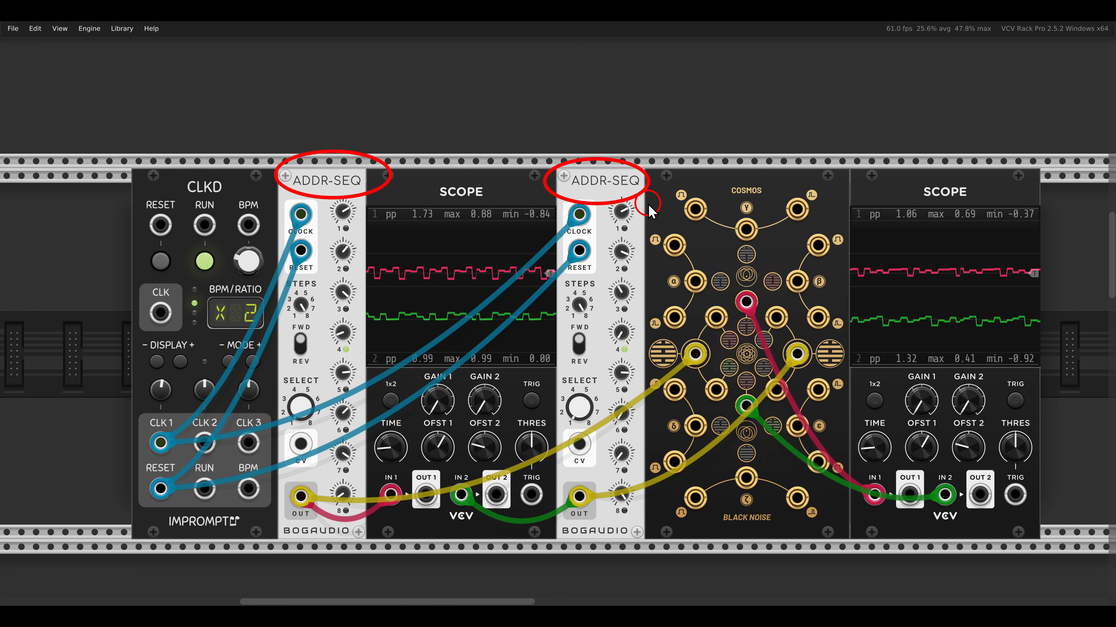
mouse_move(729, 283)
left_mouse_down()
mouse_move(753, 304)
mouse_move(696, 269)
mouse_move(736, 303)
left_mouse_up()
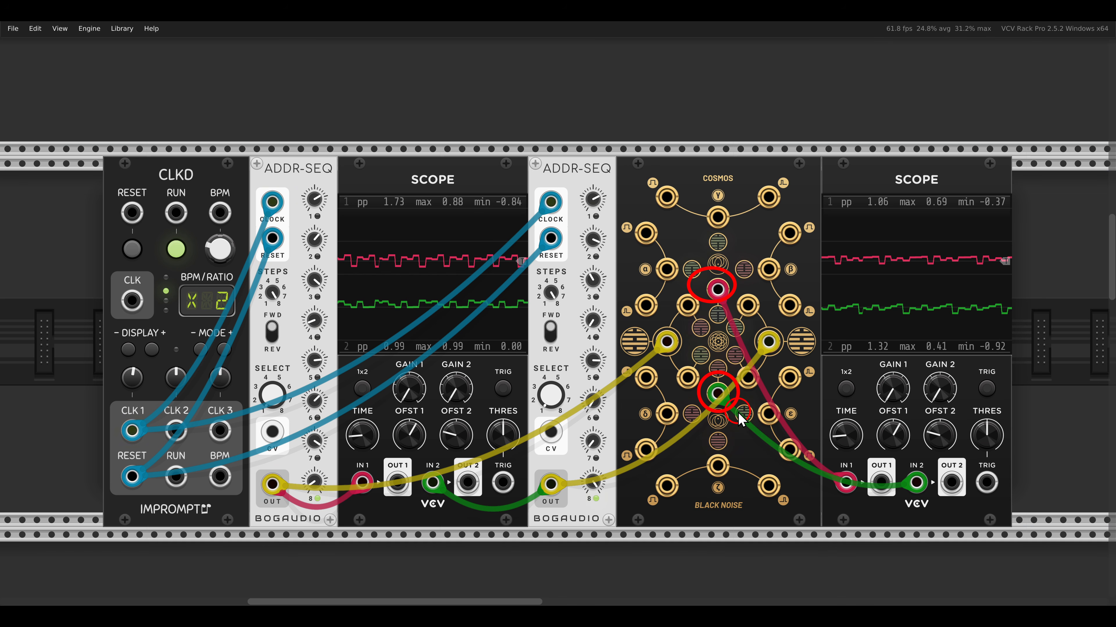
key("Escape")
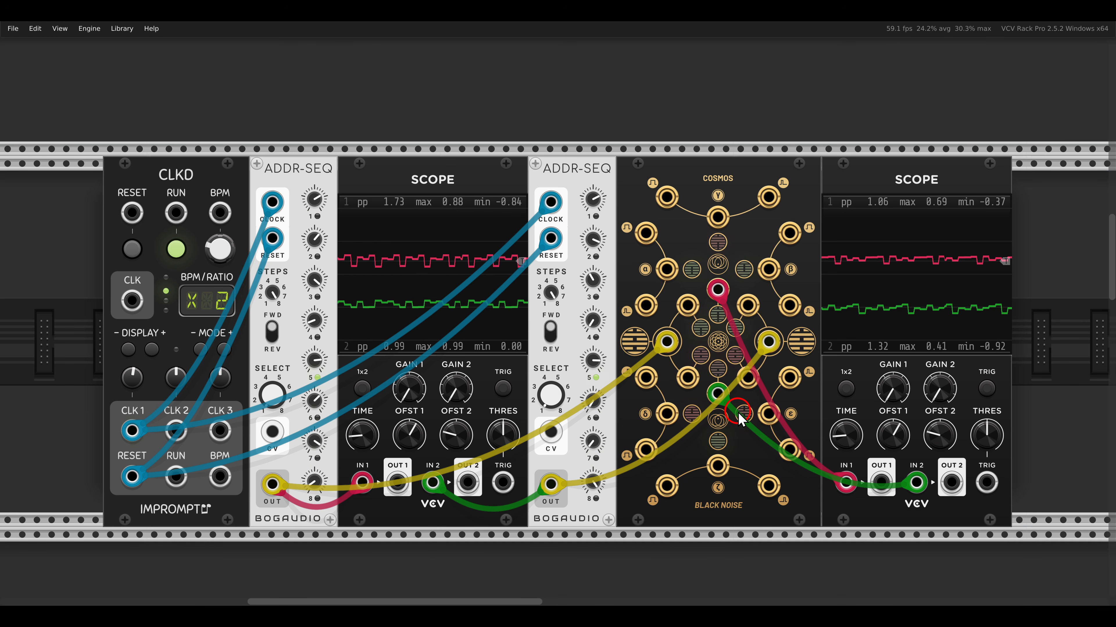
Examine the patch where two ADDR-SEQ sequencers feed COSMOS and its four outputs pass through sQuant4 to the FM-OP and VCO voices.
scroll(667, 387, "down", 2)
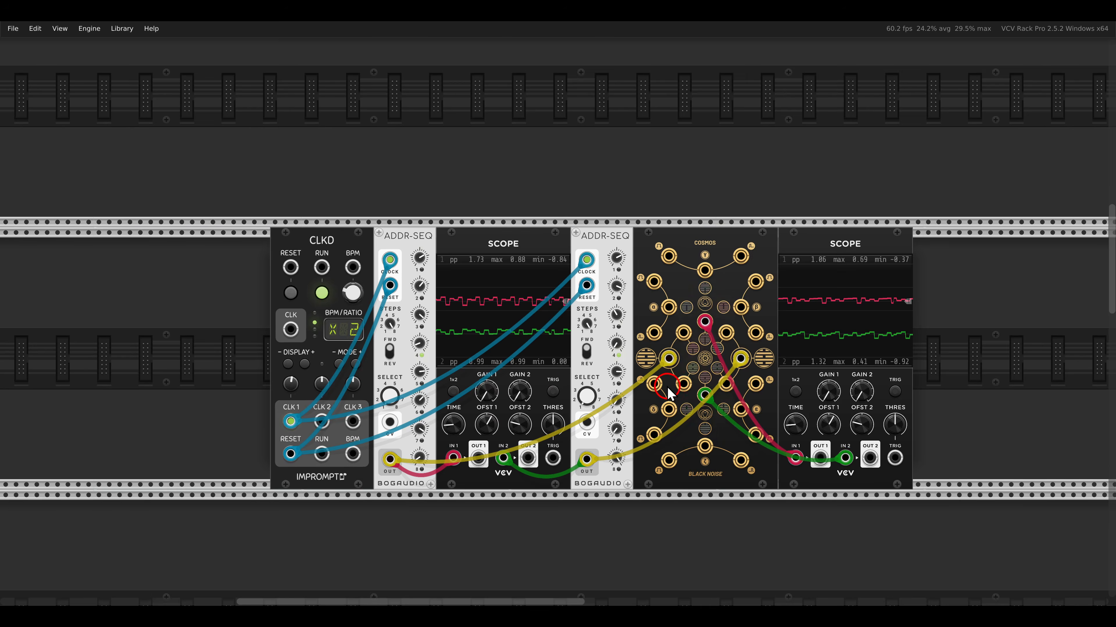
scroll(561, 366, "down", 10)
scroll(547, 323, "right", 2)
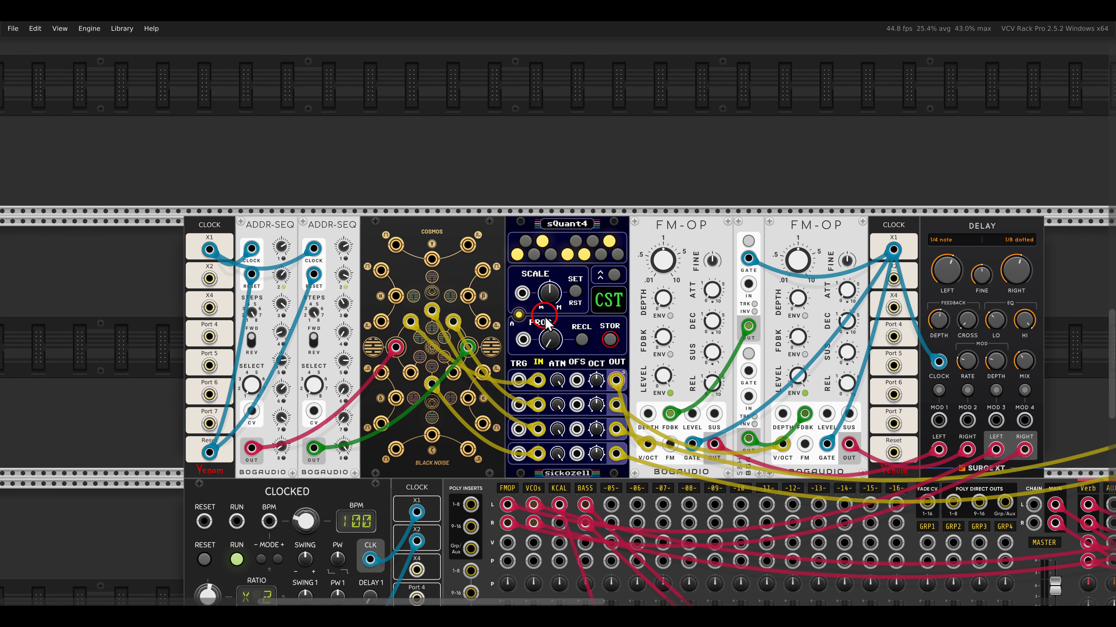
scroll(546, 323, "up", 3)
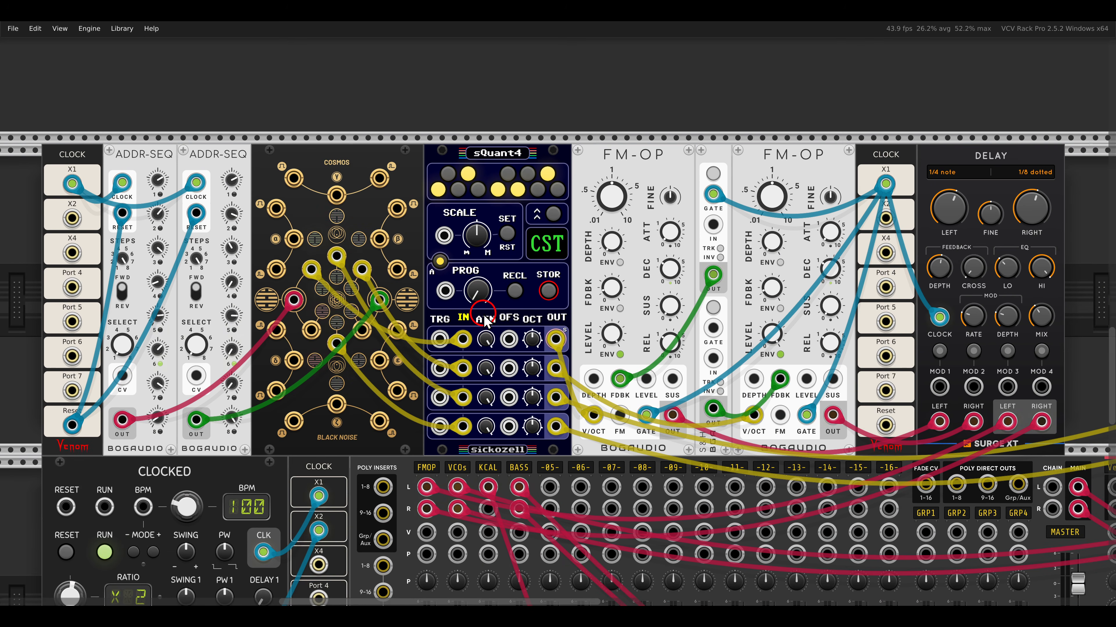
left_click_drag(103, 133, 248, 172)
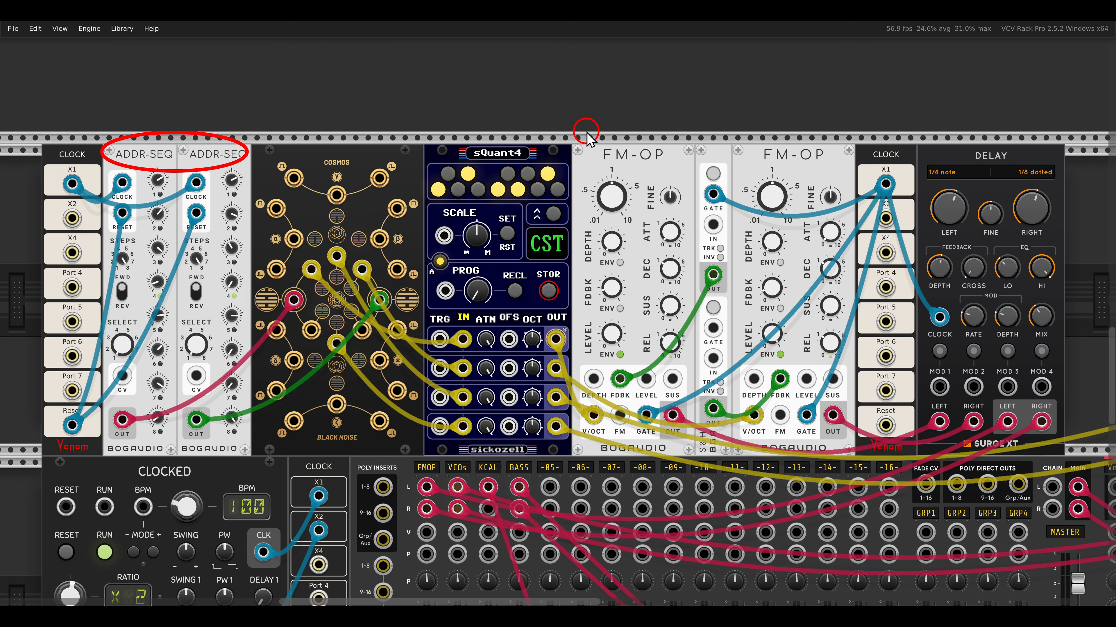
left_click_drag(587, 132, 841, 193)
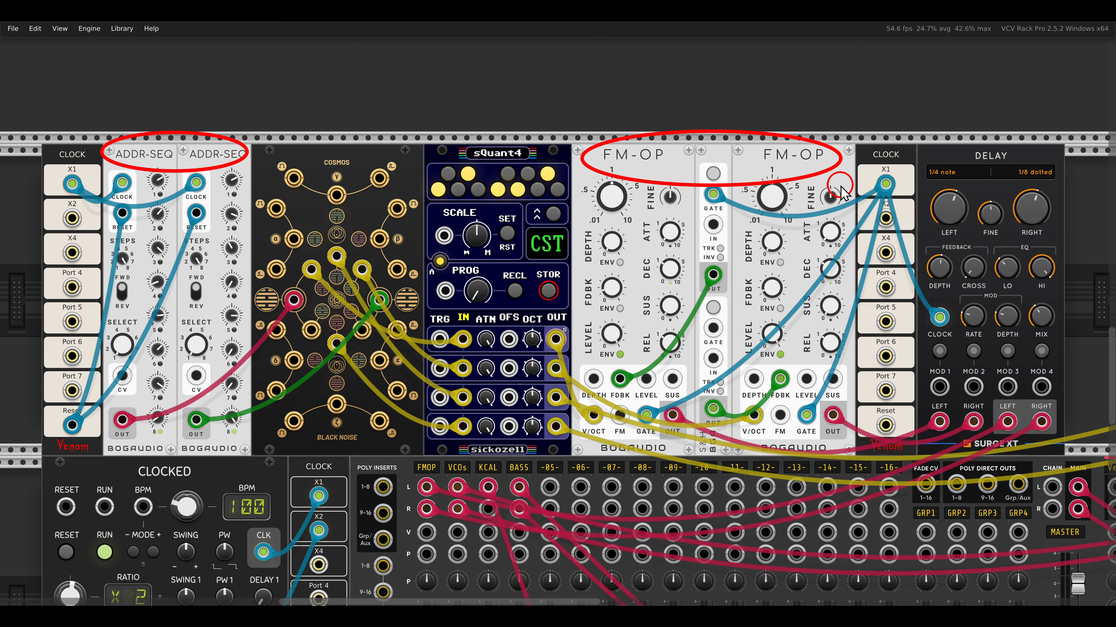
scroll(581, 291, "down", 5)
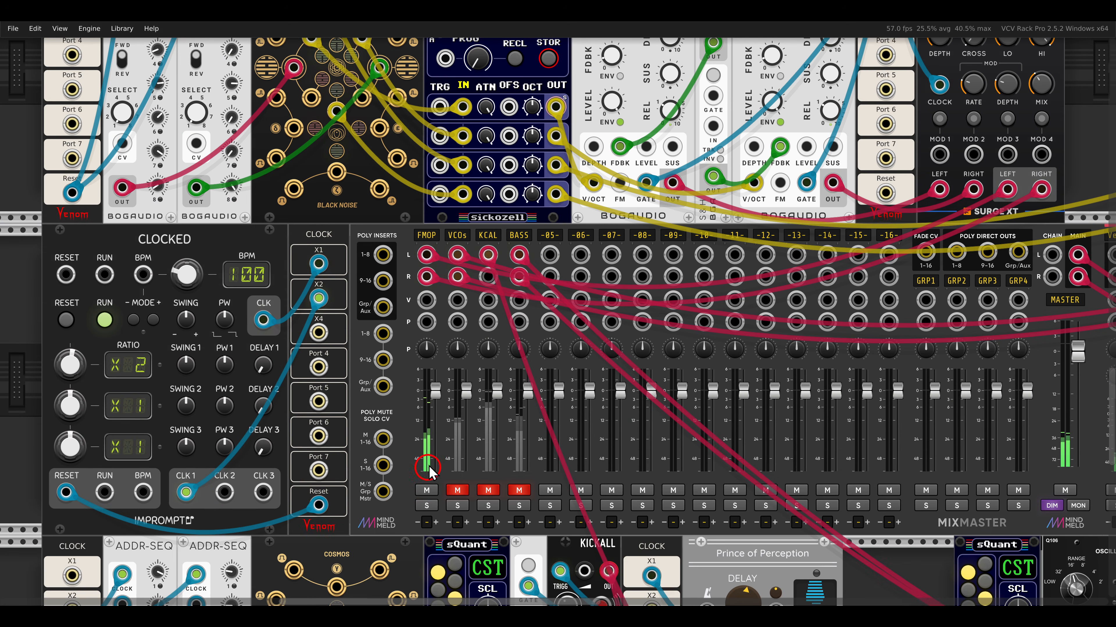
scroll(428, 470, "up", 5)
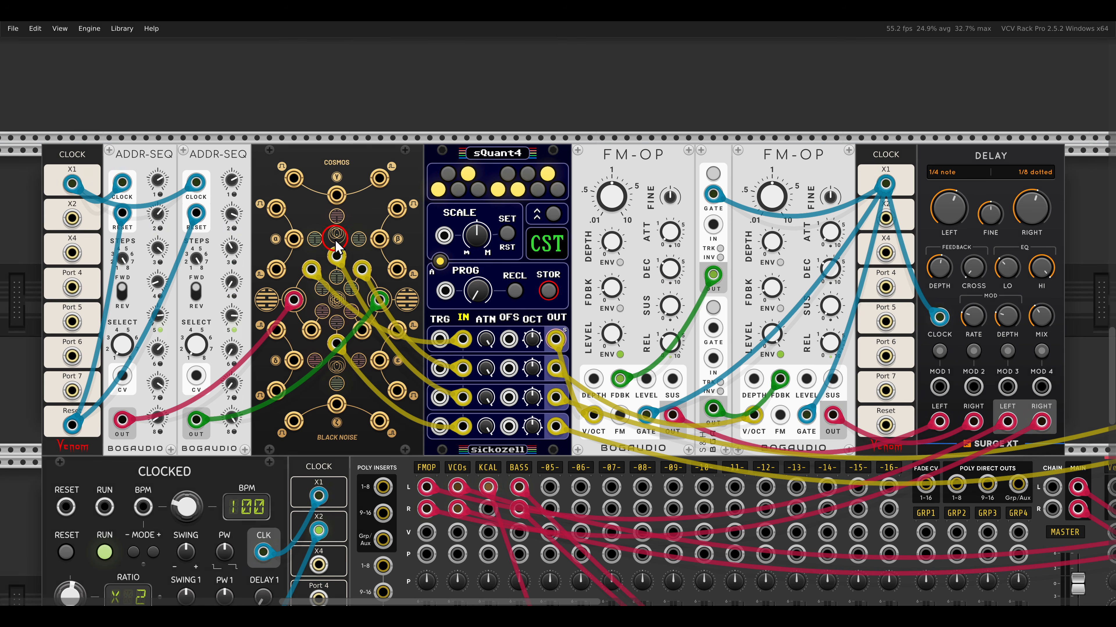
left_click_drag(317, 236, 354, 270)
left_click_drag(316, 325, 358, 366)
scroll(657, 352, "right", 10)
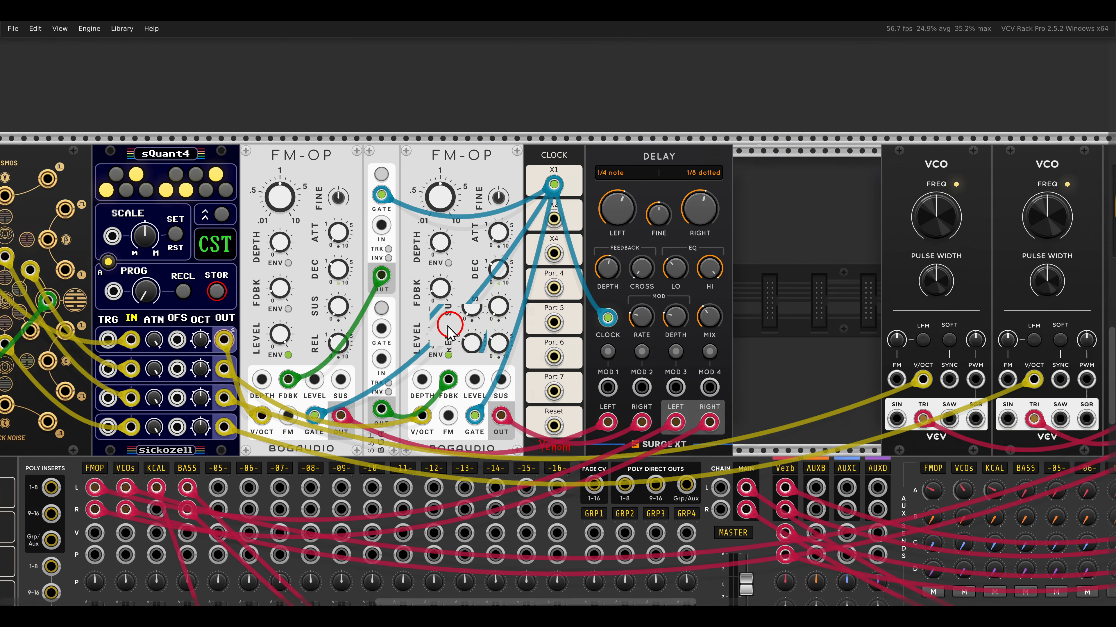
scroll(622, 285, "right", 2)
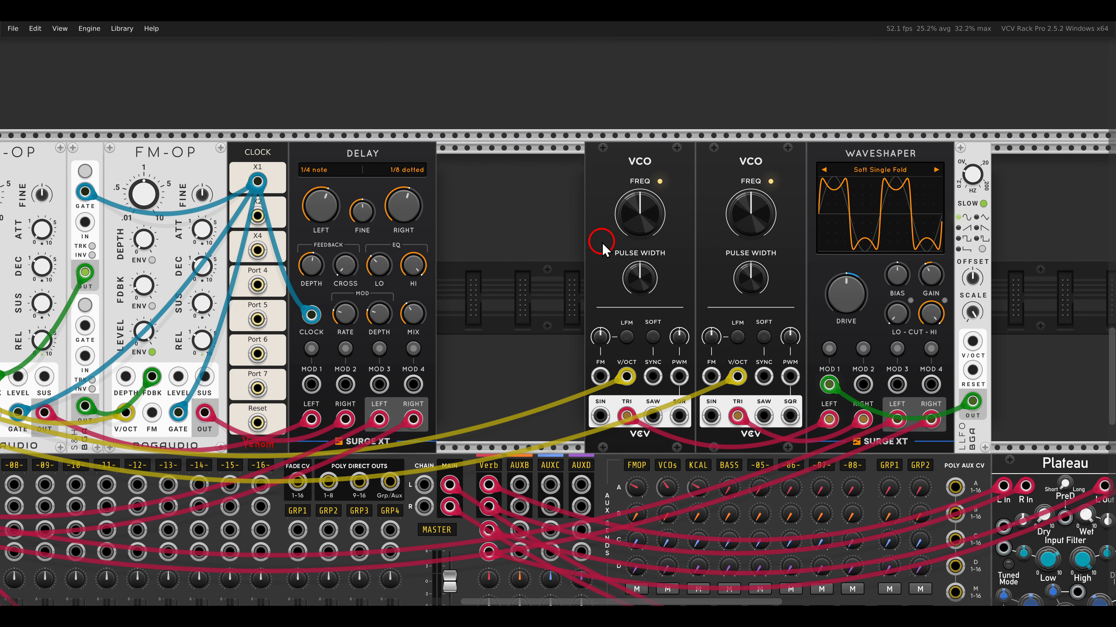
Unmute the VCOs channel on the MixMaster.
scroll(188, 396, "left", 11)
scroll(786, 259, "down", 4)
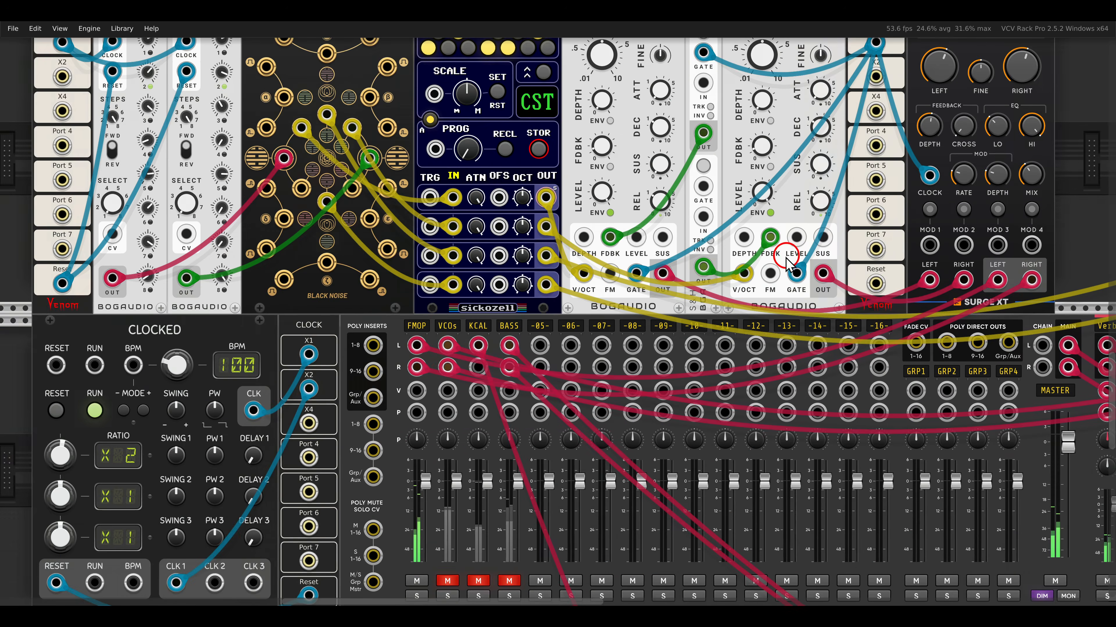
left_click(445, 494)
left_click(446, 494)
scroll(485, 398, "up", 4)
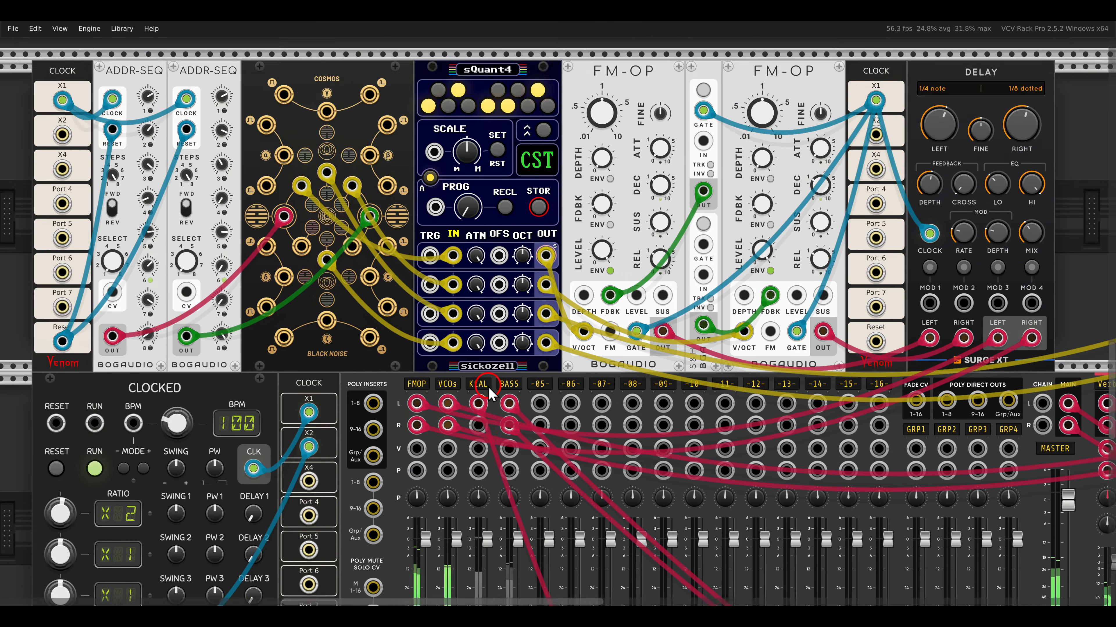
Examine the lower row where two ADDR-SEQ sequencers feed COSMOS, which drives the sQuant and Kickall voice with its Prince of Perception delay.
scroll(499, 319, "down", 2)
scroll(624, 336, "right", 5)
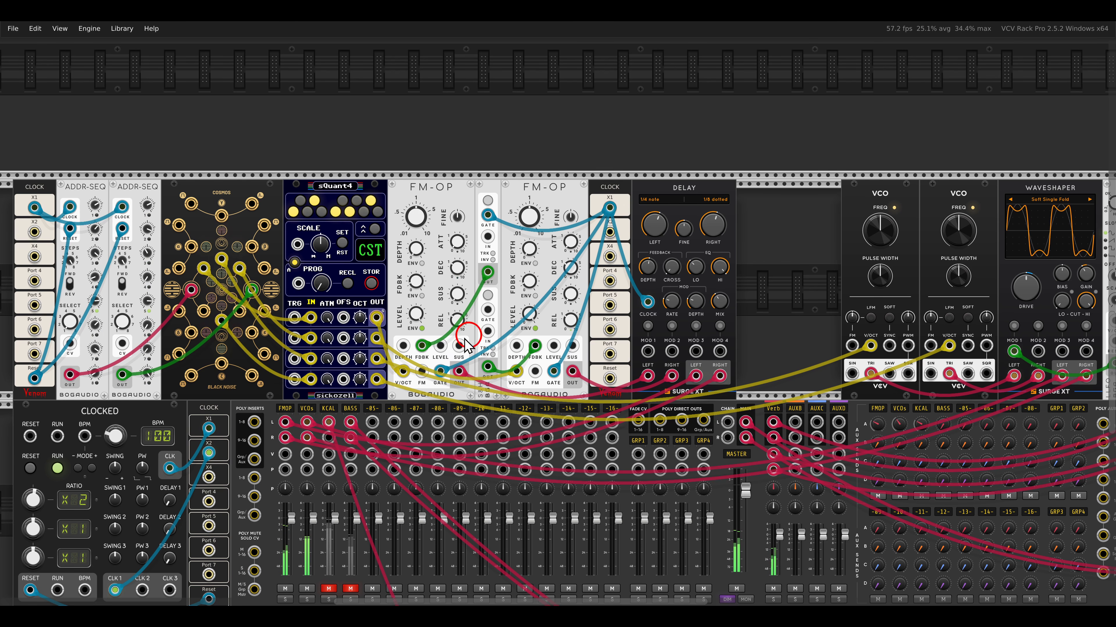
left_click_drag(253, 468, 462, 181)
left_click_drag(492, 347, 533, 238)
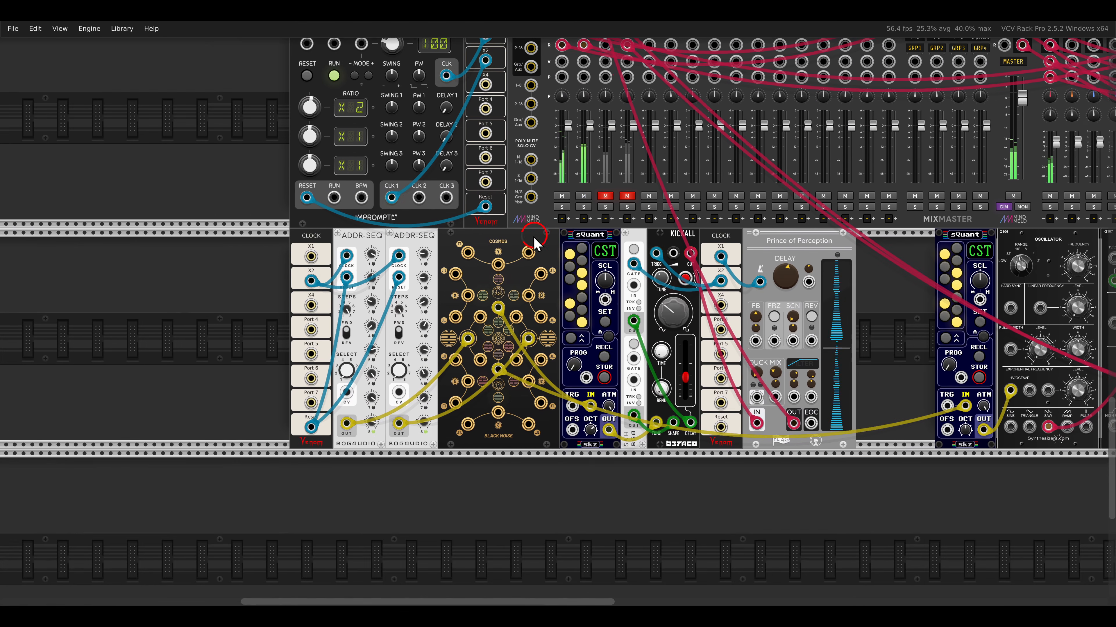
scroll(478, 301, "up", 4)
left_click_drag(477, 300, 406, 280)
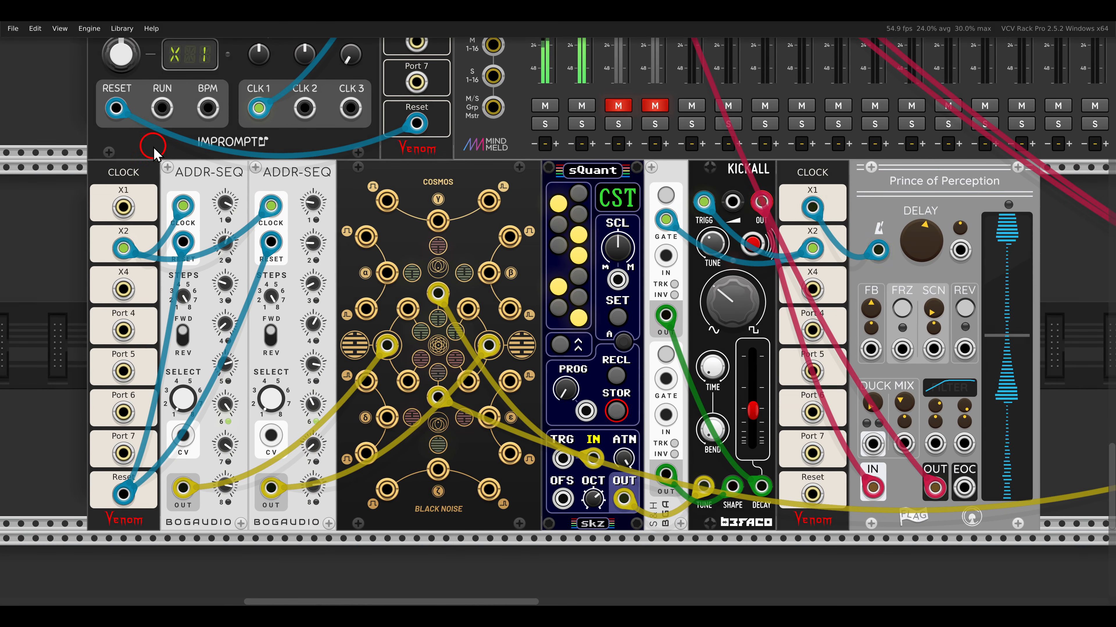
left_click_drag(153, 146, 339, 193)
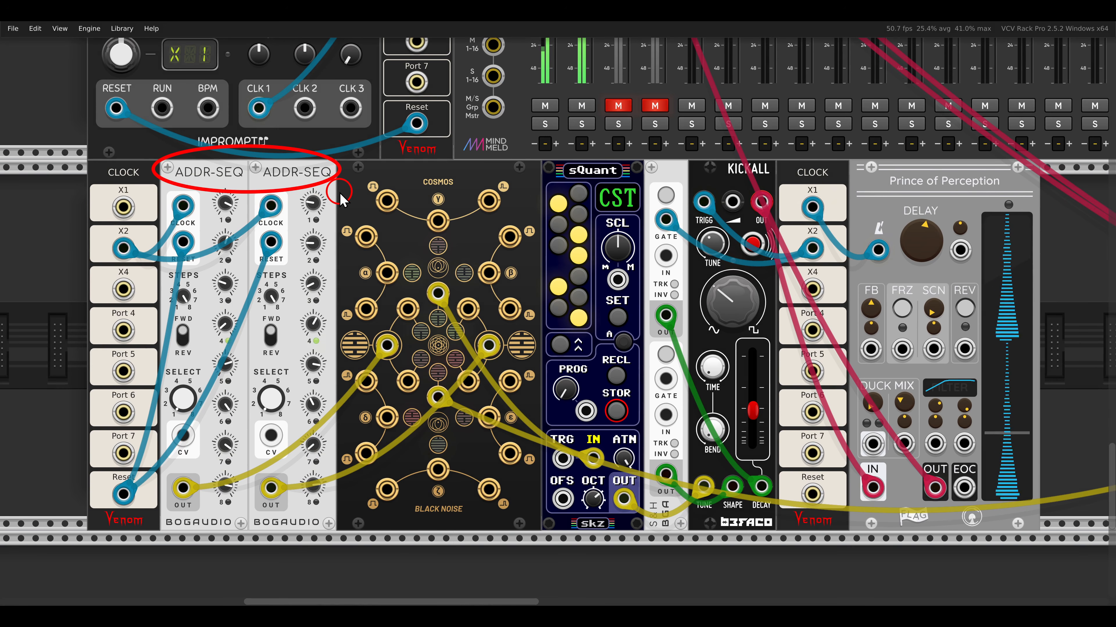
left_click_drag(695, 155, 772, 179)
key("Escape")
Unmute and solo the KCAL channel on the MixMaster to hear the Kickall voice driven by COSMOS.
left_click(619, 106)
left_click(618, 126)
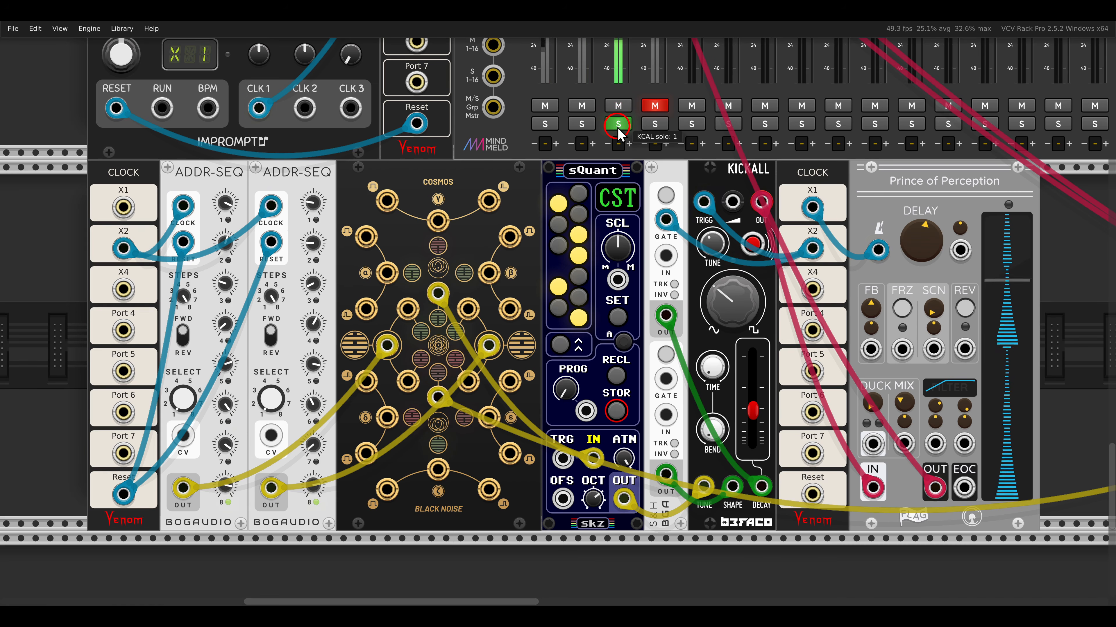
mouse_move(441, 272)
left_mouse_down()
mouse_move(422, 276)
mouse_move(414, 299)
mouse_move(460, 319)
left_mouse_up()
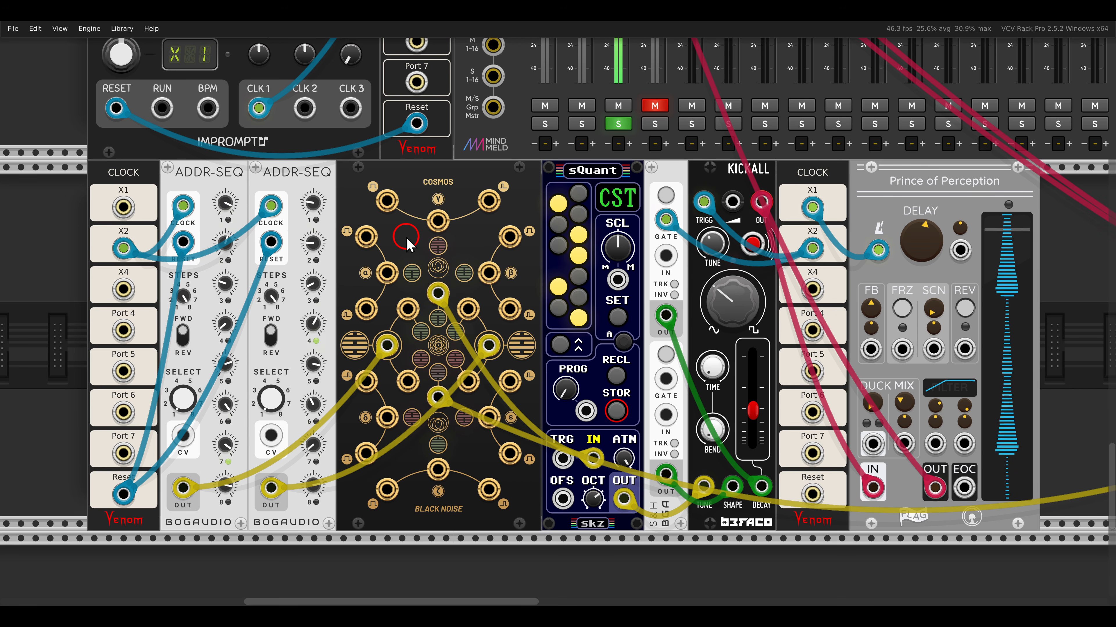
Turn off the KCAL solo and unmute the BASS channel for the Oscillator and State Variable Filter voice.
scroll(590, 253, "down", 2)
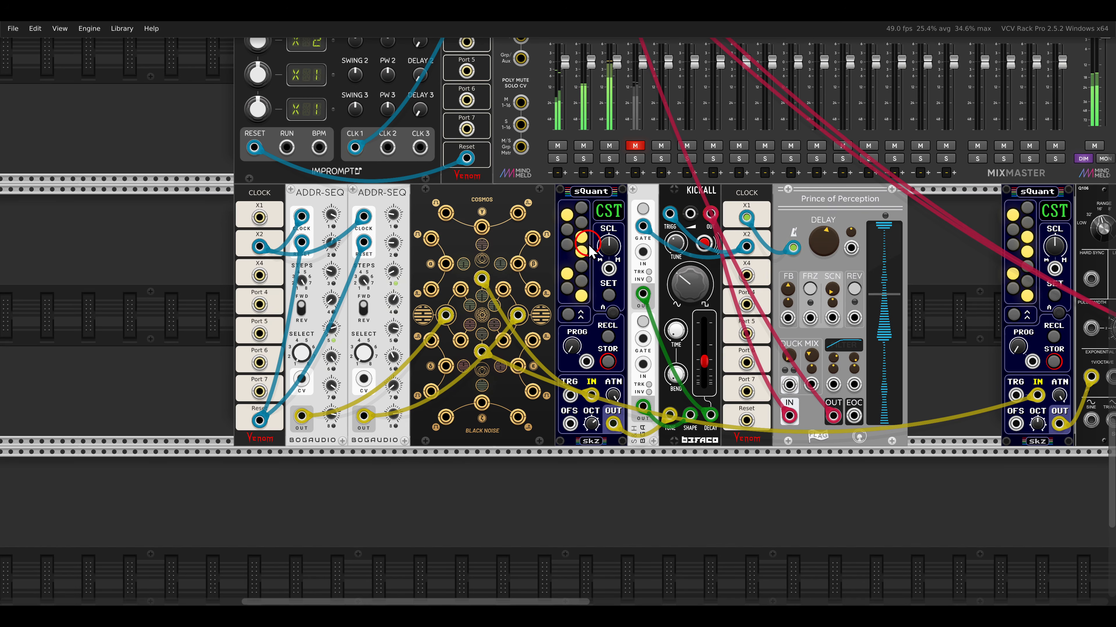
scroll(590, 253, "right", 10)
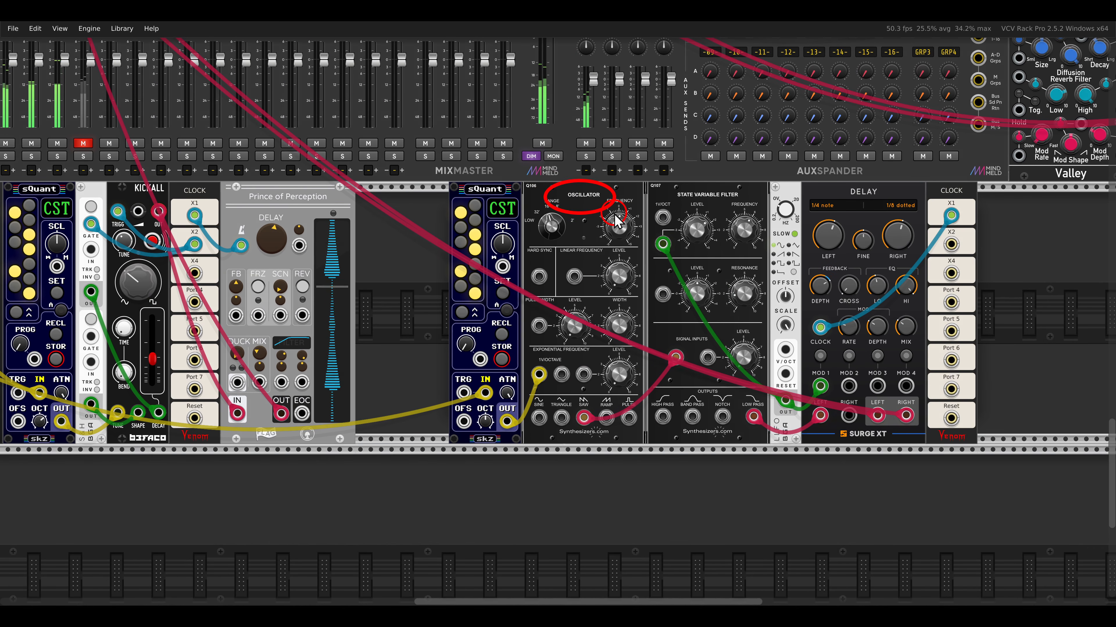
left_click(83, 143)
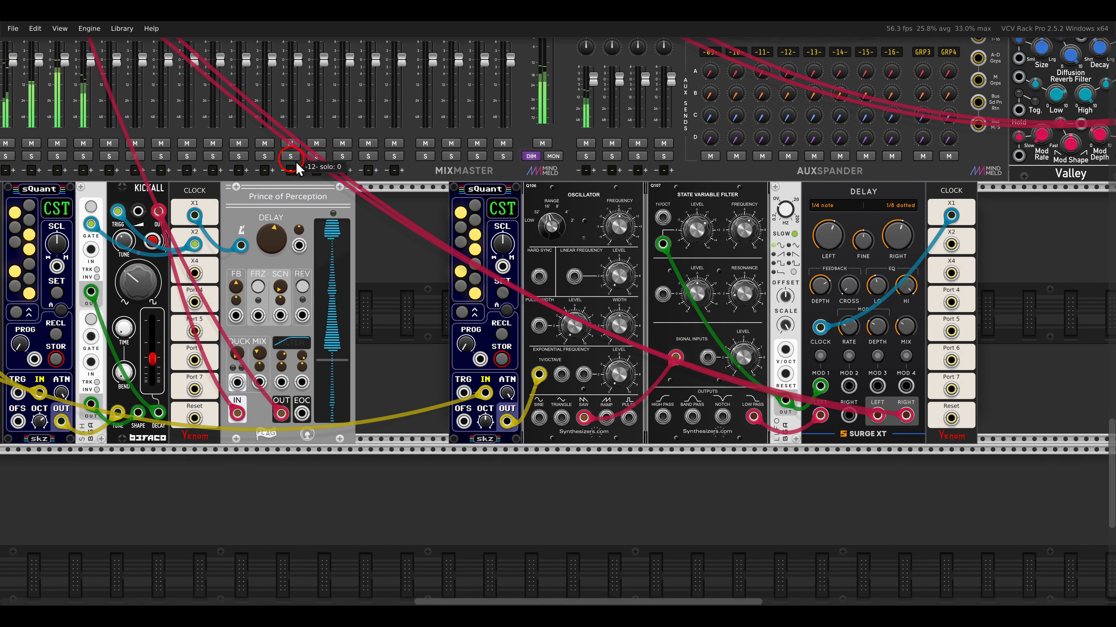
scroll(296, 169, "down", 6)
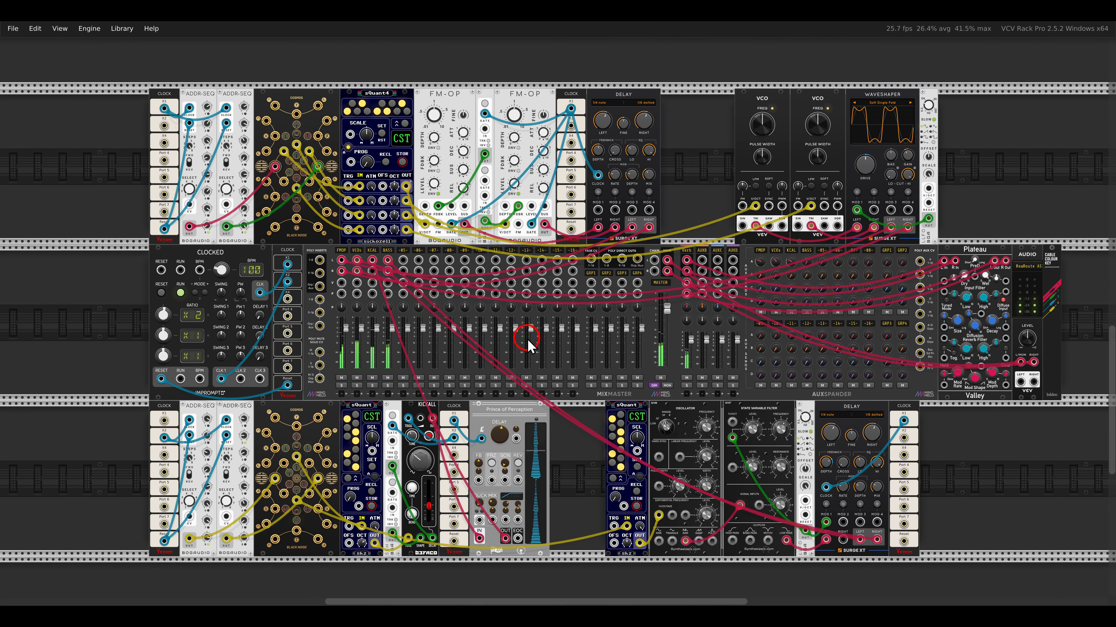
left_click_drag(528, 339, 507, 339)
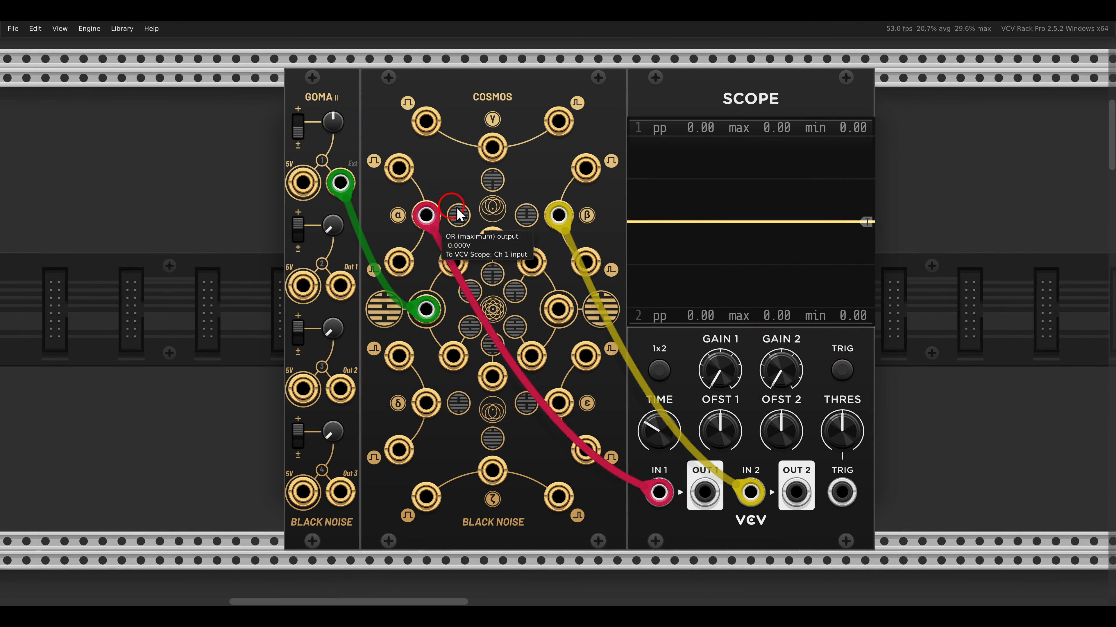
Examine the patch where a GOMA II feeds the X input of COSMOS and the OR and AND outputs go to the Scope.
left_click_drag(521, 192, 588, 243)
left_click_drag(393, 191, 458, 244)
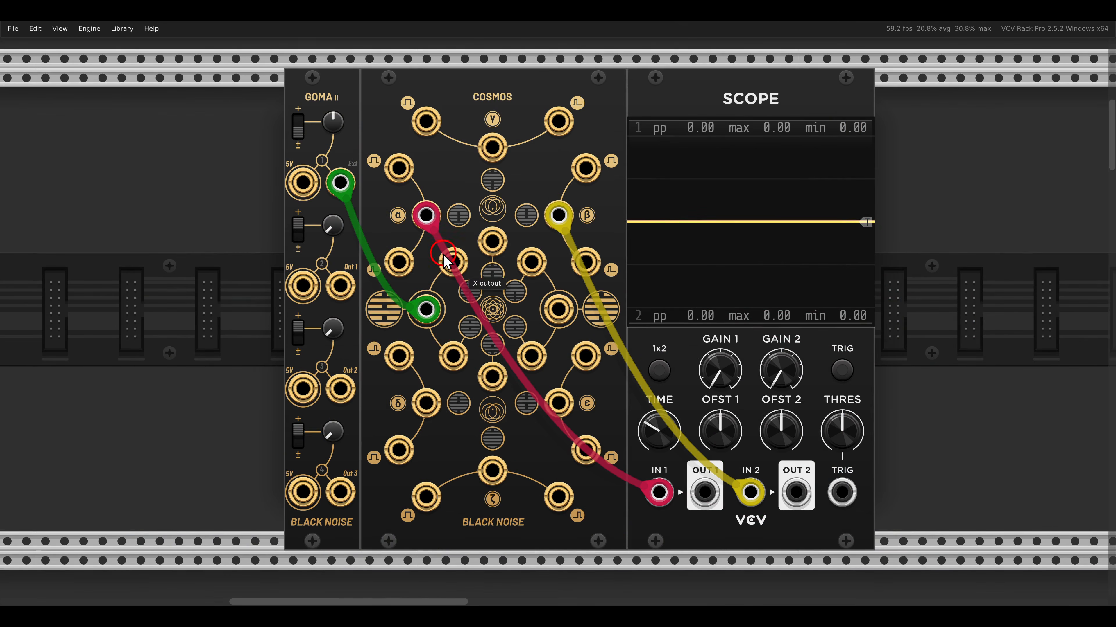
left_click_drag(381, 284, 463, 340)
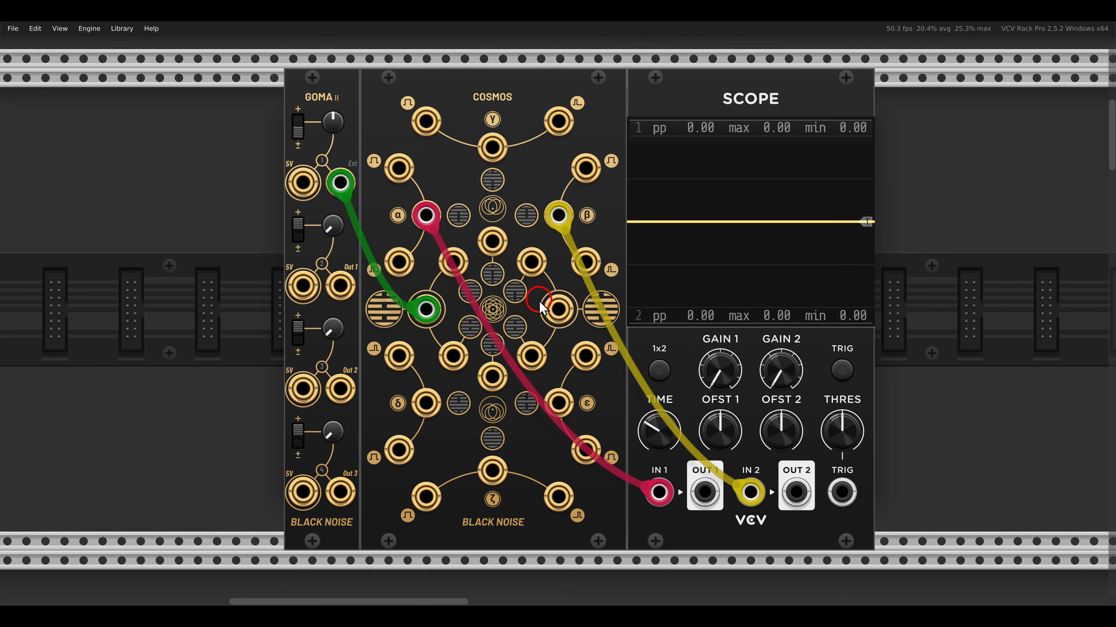
left_click_drag(527, 279, 597, 349)
left_click_drag(387, 191, 462, 245)
Vary the GOMA II external gain between positive and negative and end on a positive setting to test the COSMOS OR and AND outputs.
mouse_move(332, 121)
left_mouse_down()
mouse_move(320, 68)
mouse_move(324, 108)
left_mouse_up()
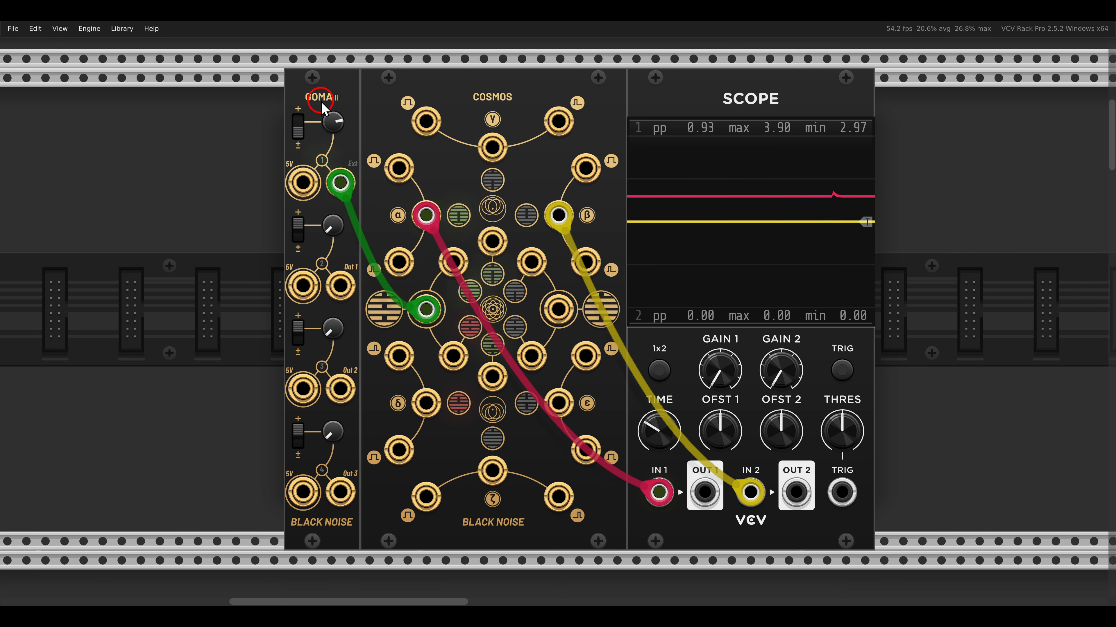
left_click_drag(339, 119, 328, 224)
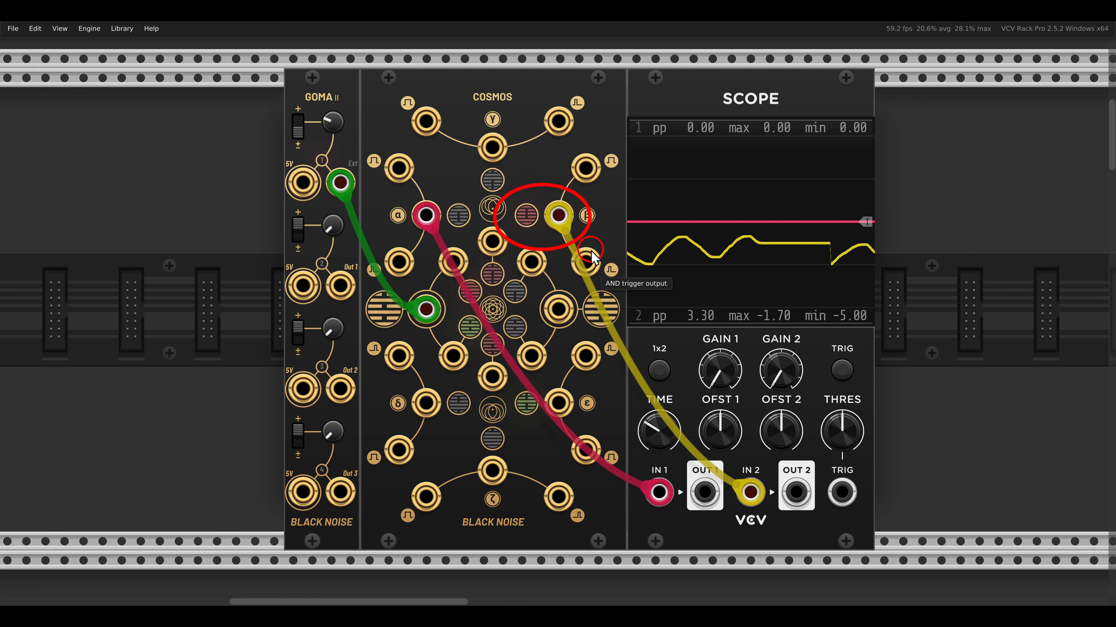
mouse_move(332, 132)
left_mouse_down()
mouse_move(339, 173)
mouse_move(332, 121)
mouse_move(347, 131)
mouse_move(342, 141)
mouse_move(335, 36)
mouse_move(337, 57)
mouse_move(339, 44)
left_mouse_up()
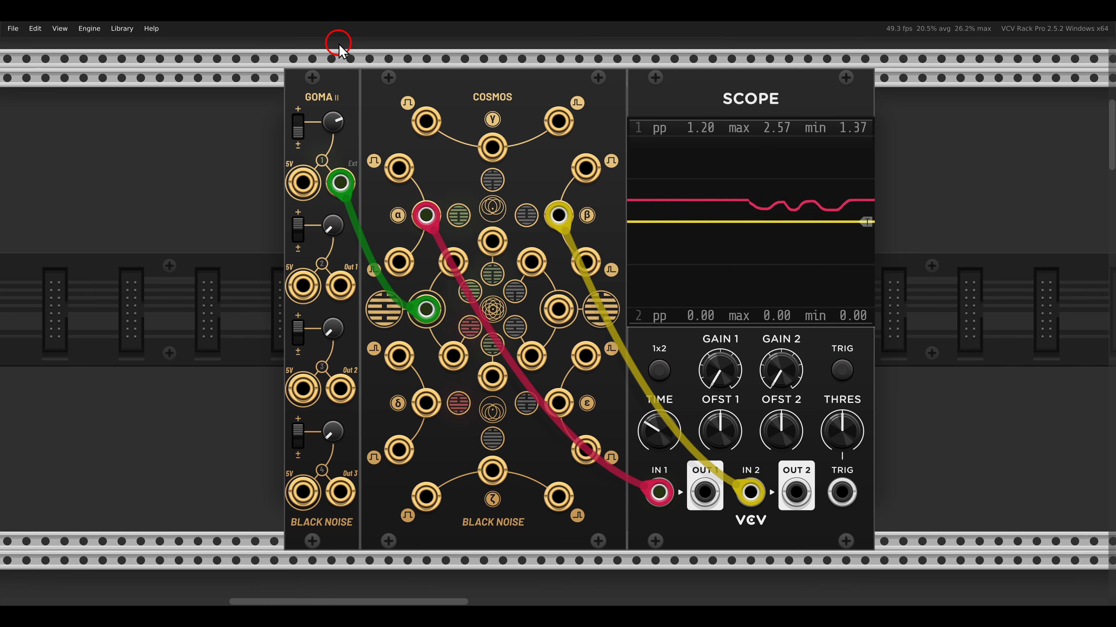
In the patch with two GOMA II modules, raise the external gain feeding each COSMOS input to a positive level.
scroll(354, 235, "down", 5)
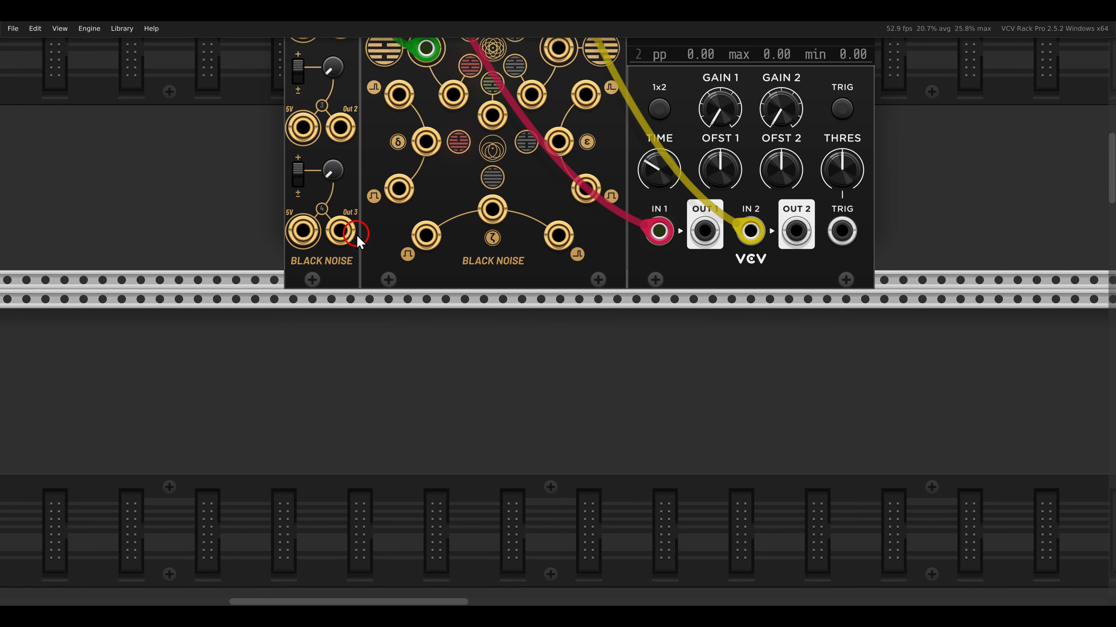
scroll(357, 235, "up", 13)
scroll(356, 233, "down", 8)
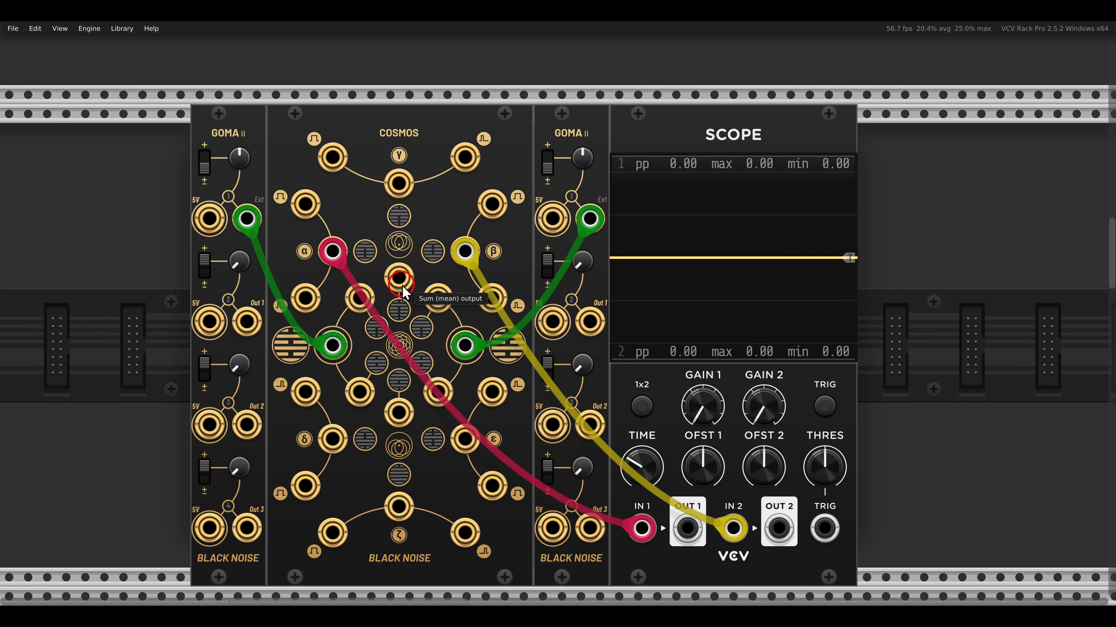
left_click_drag(402, 285, 483, 256)
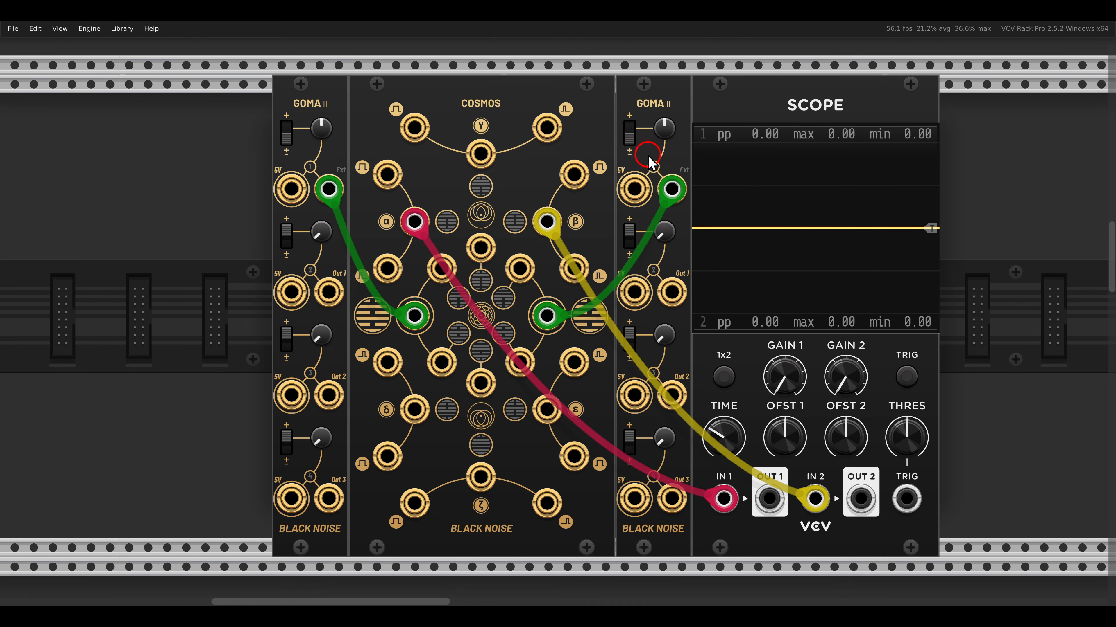
left_click_drag(663, 137, 645, 99)
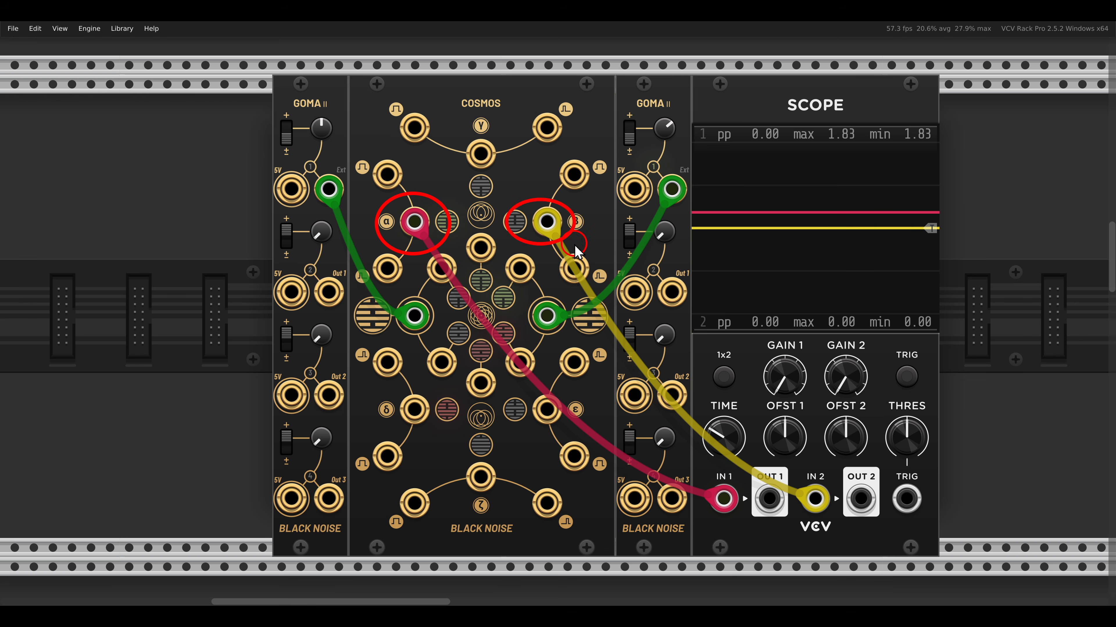
mouse_move(321, 128)
left_mouse_down()
mouse_move(325, 185)
mouse_move(322, 109)
left_mouse_up()
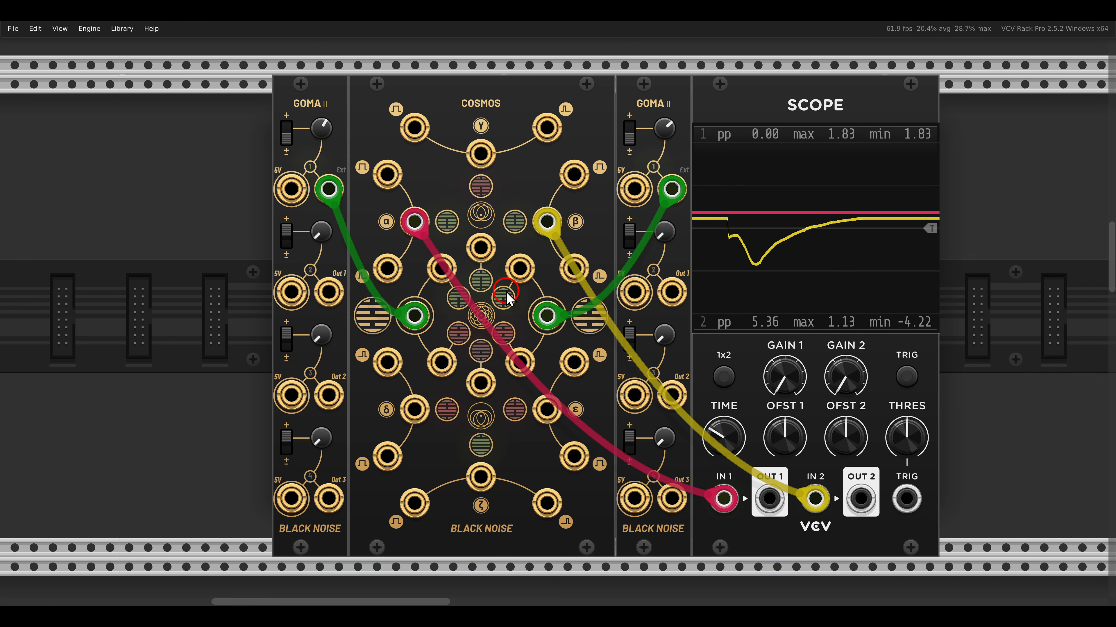
mouse_move(319, 134)
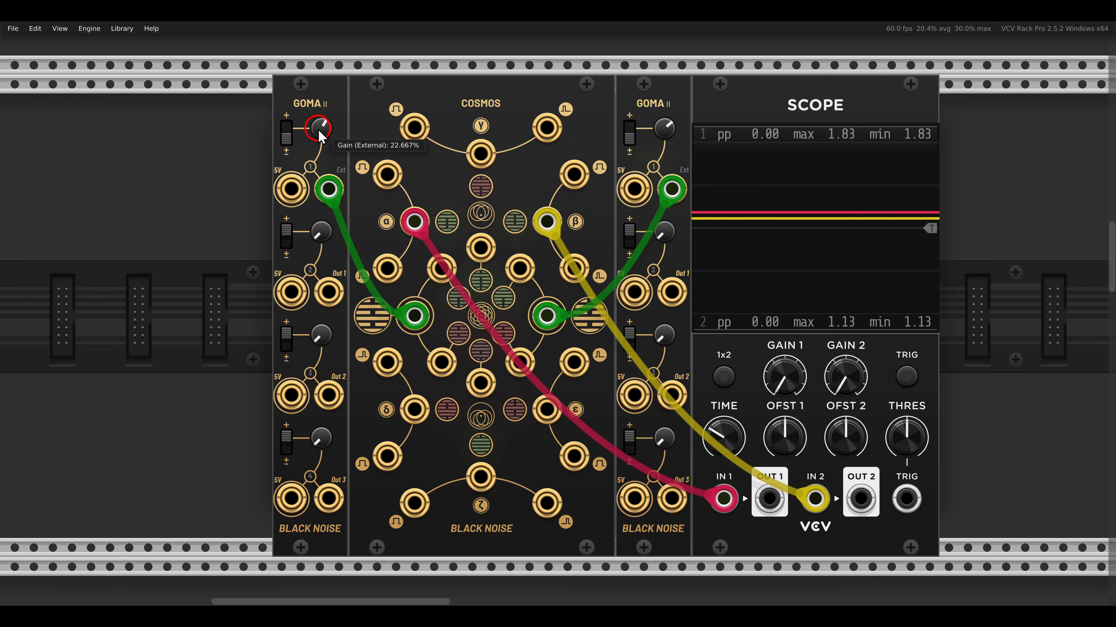
mouse_move(323, 118)
left_mouse_down()
mouse_move(329, 45)
mouse_move(335, 80)
left_mouse_up()
Examine the patch where the slips sequencer feeds COSMOS and its outputs go through the Scope and quantizer to the FM-OP voice.
scroll(416, 250, "down", 10)
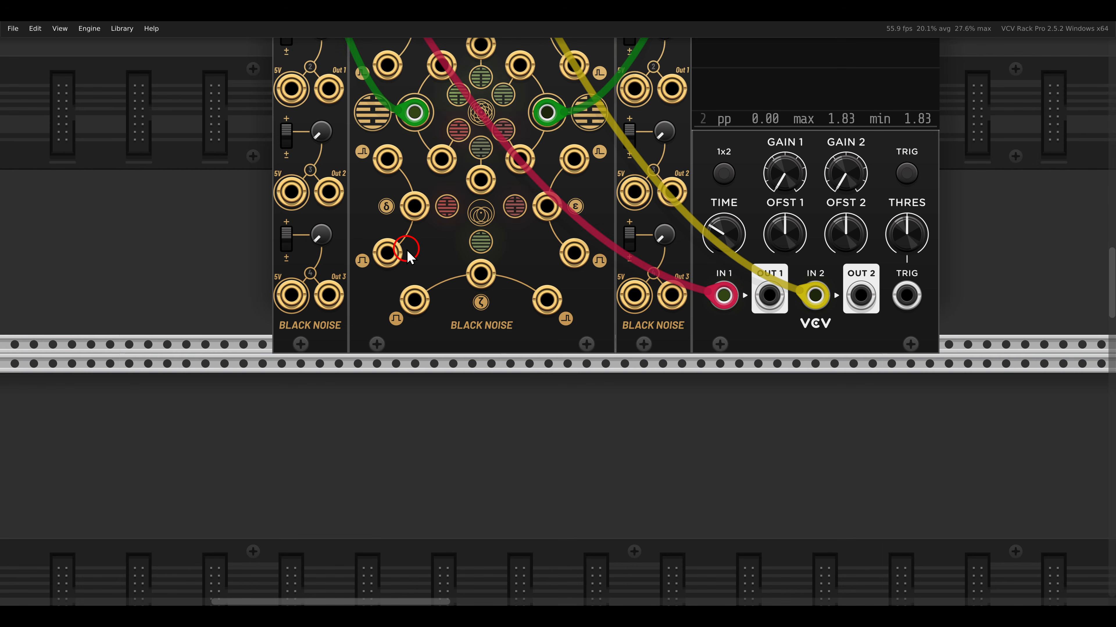
scroll(460, 250, "down", 5)
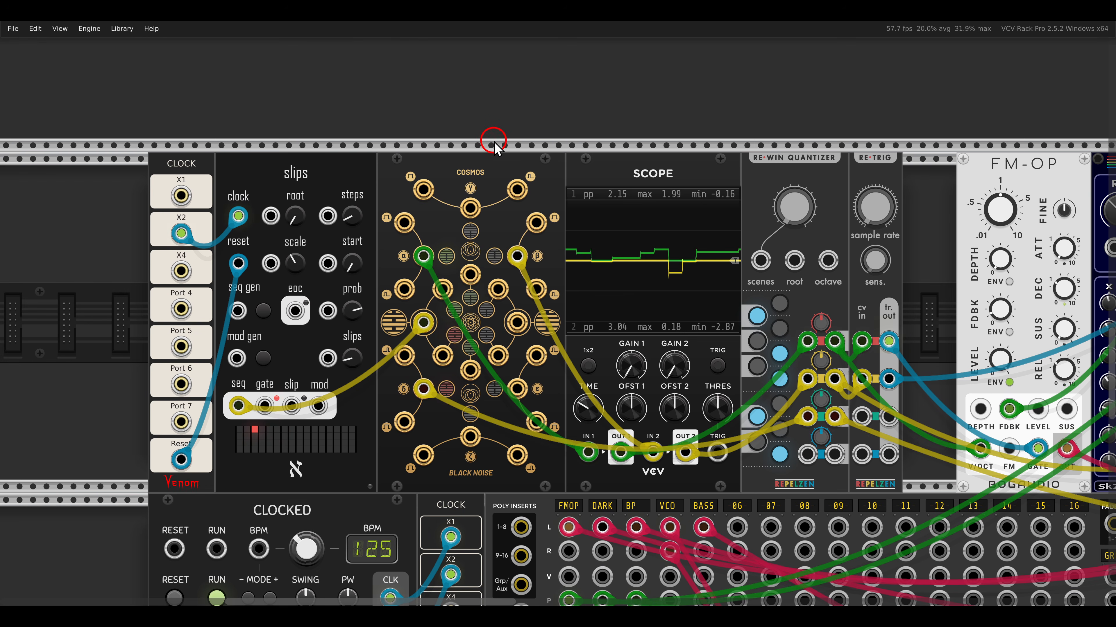
left_click_drag(495, 154, 499, 132)
left_click(282, 138)
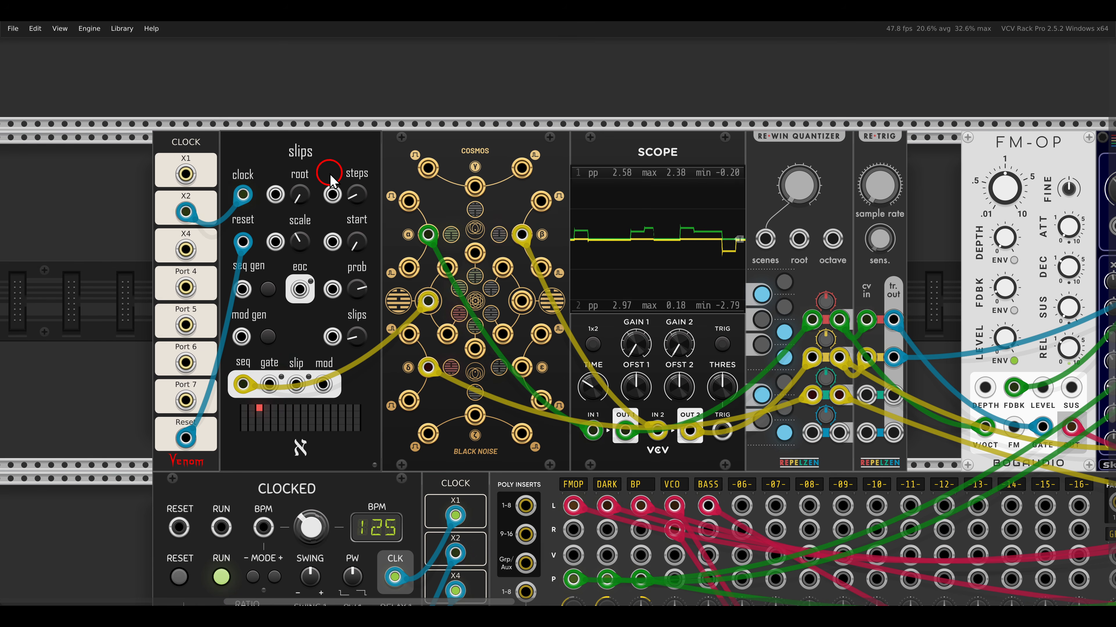
left_click_drag(698, 256, 460, 242)
scroll(460, 236, "down", 1)
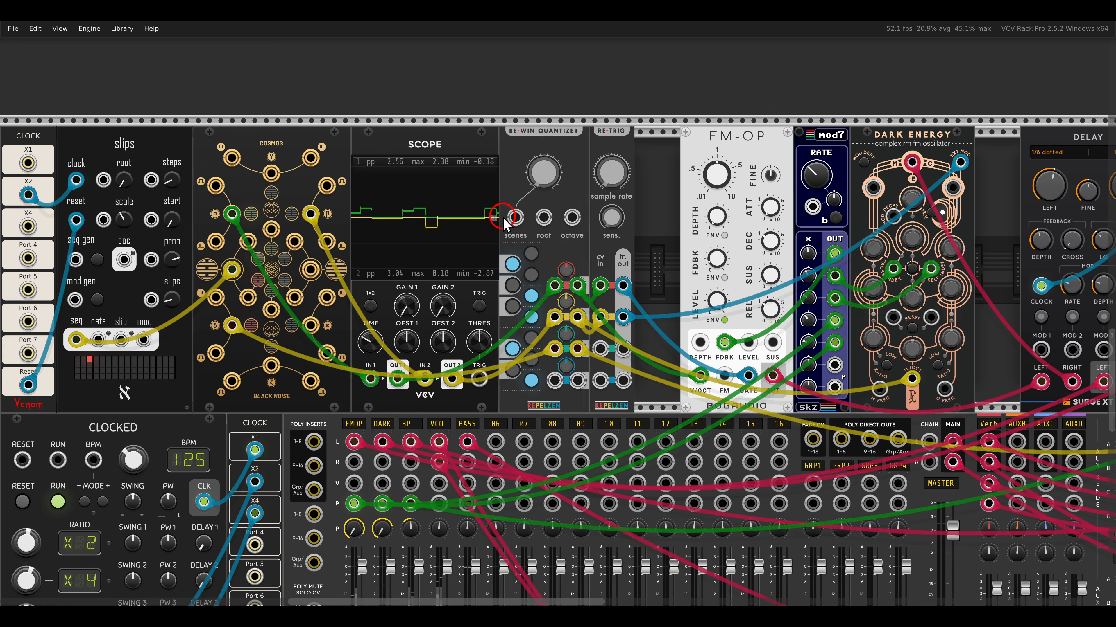
left_click_drag(686, 109, 789, 167)
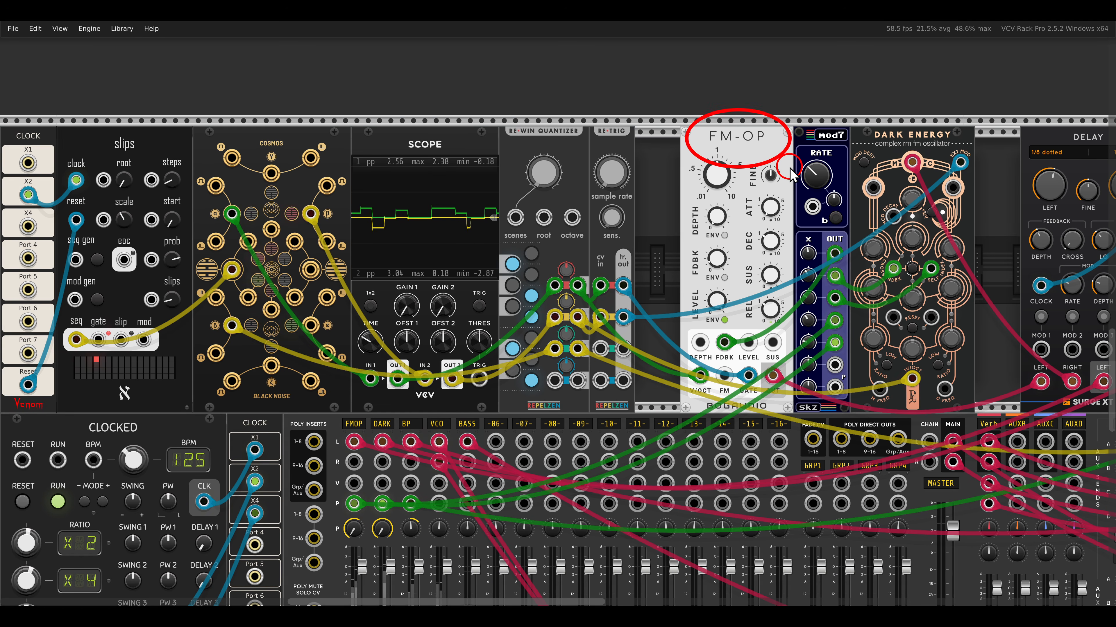
Unmute the FMOP mixer channel to hear the FM-OP voice driven by the COSMOS OR output.
key("Escape")
left_click_drag(487, 202, 548, 196)
scroll(427, 366, "down", 5)
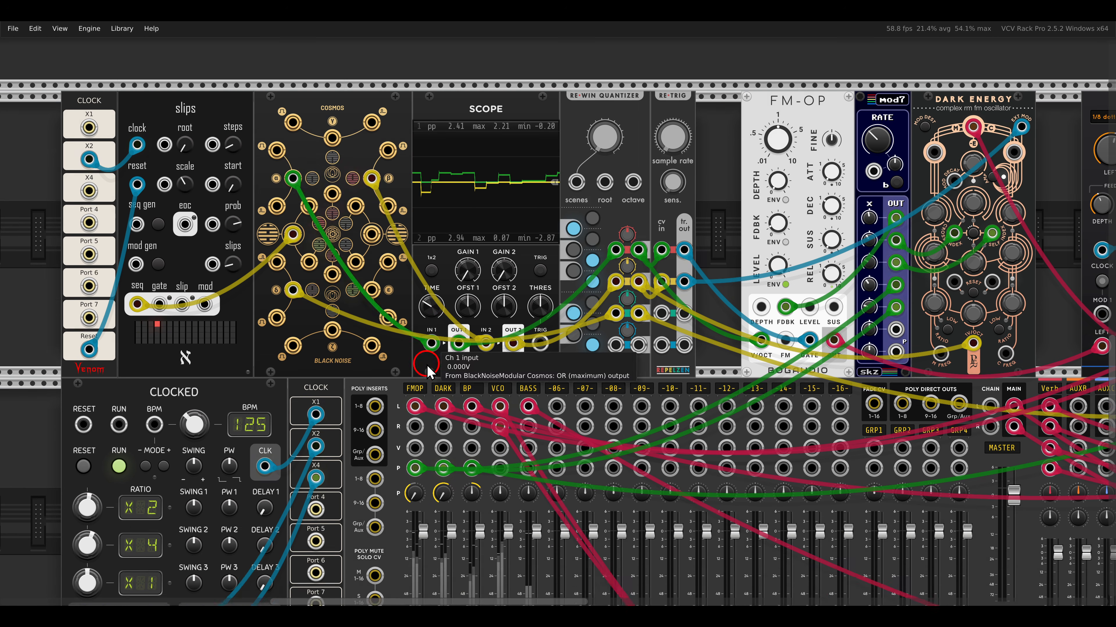
scroll(419, 518, "up", 6)
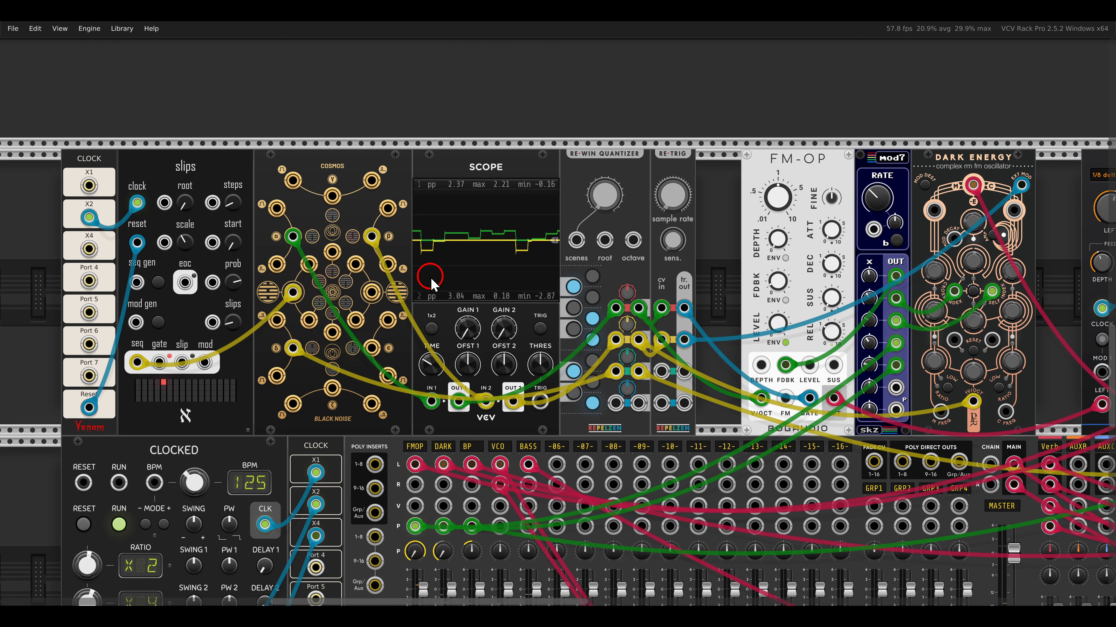
Unmute the DARK mixer channel to add the Dark Energy voice driven by the COSMOS AND output.
left_click(1015, 321)
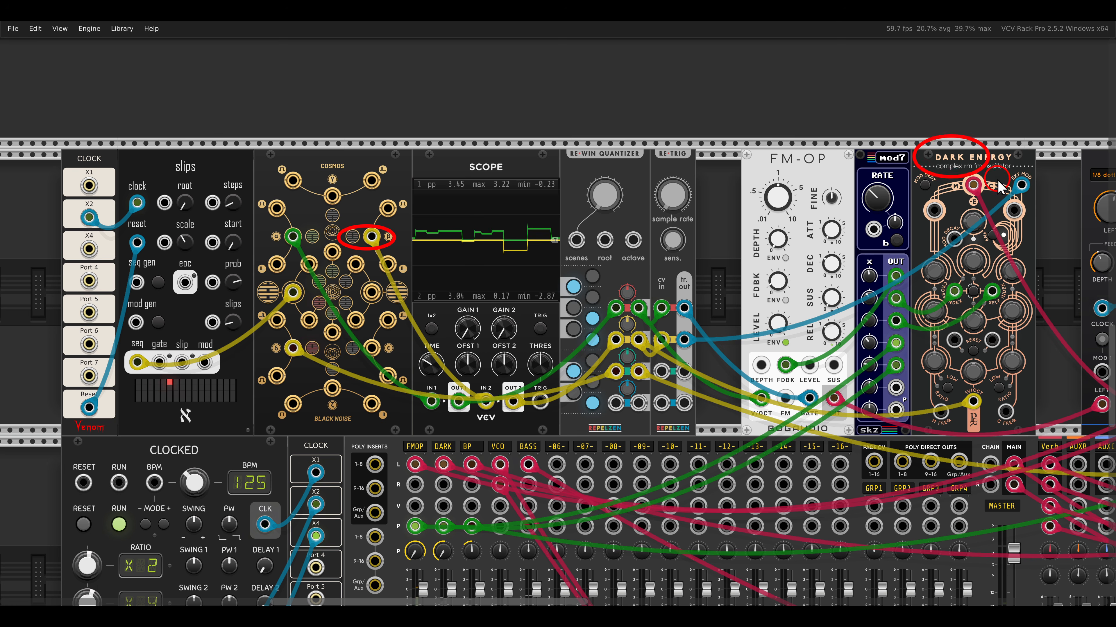
scroll(441, 445, "down", 3)
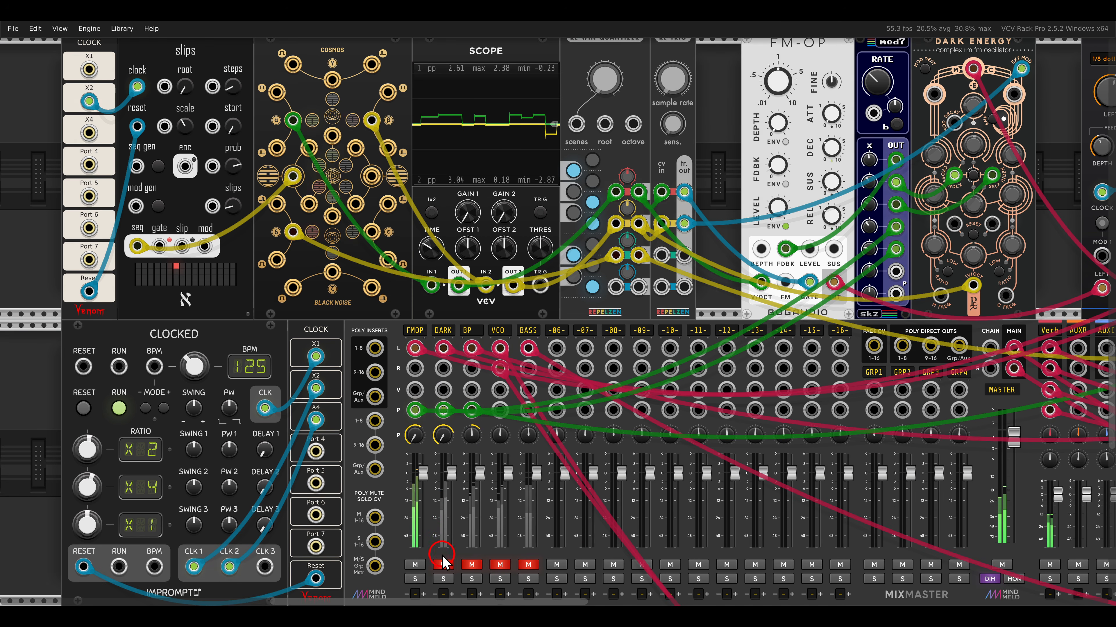
scroll(516, 335, "up", 2)
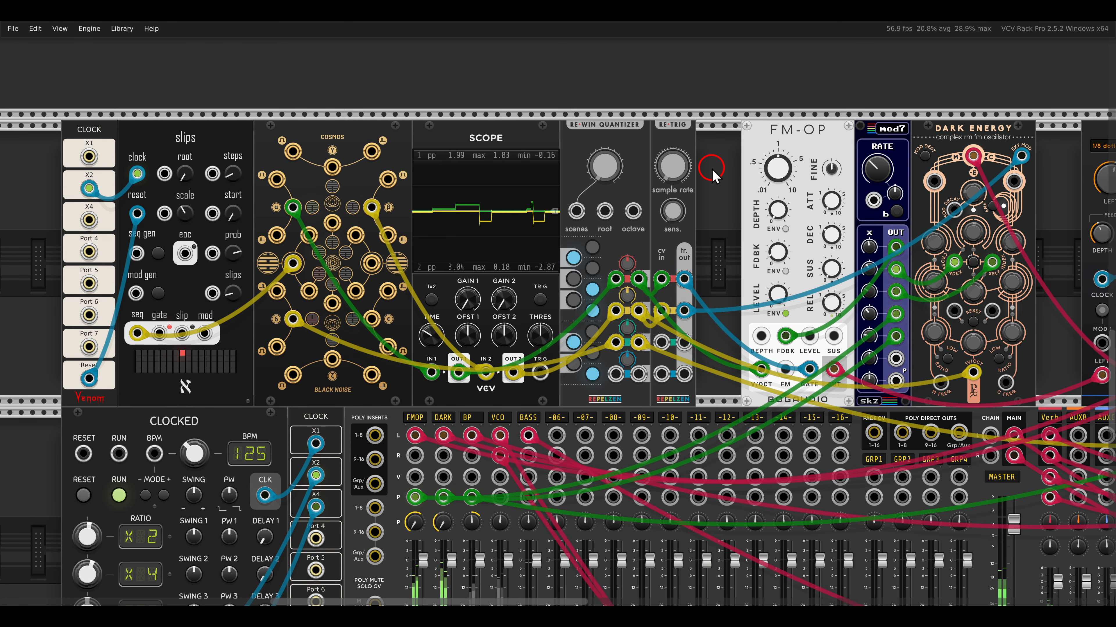
Examine the COSMOS NOR output routed through re-win channel 3 to the VCO Unit and Tangents filter voice.
left_click_drag(453, 256, 601, 230)
scroll(477, 237, "up", 3)
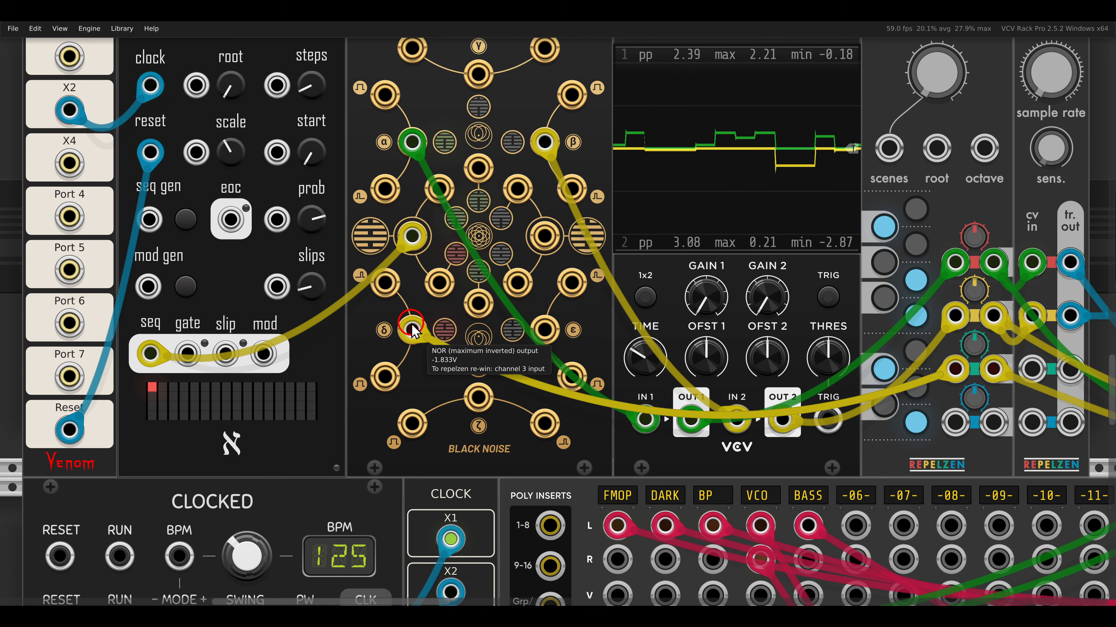
scroll(412, 326, "down", 4)
left_click_drag(793, 314, 223, 295)
left_click_drag(684, 294, 415, 300)
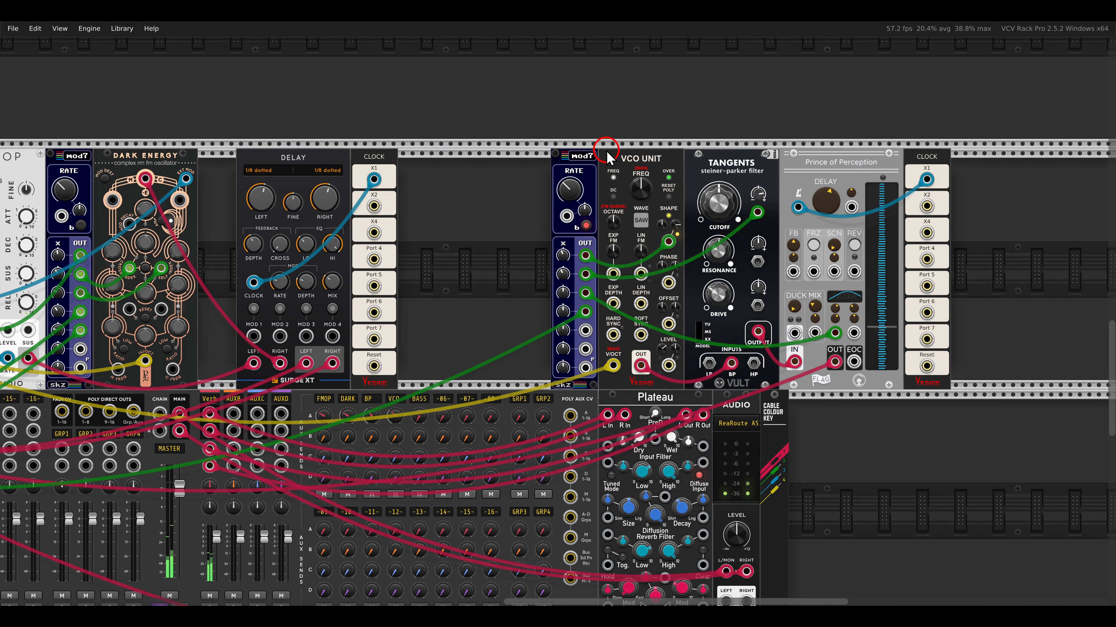
mouse_move(601, 142)
left_mouse_down()
mouse_move(657, 175)
mouse_move(767, 185)
left_mouse_up()
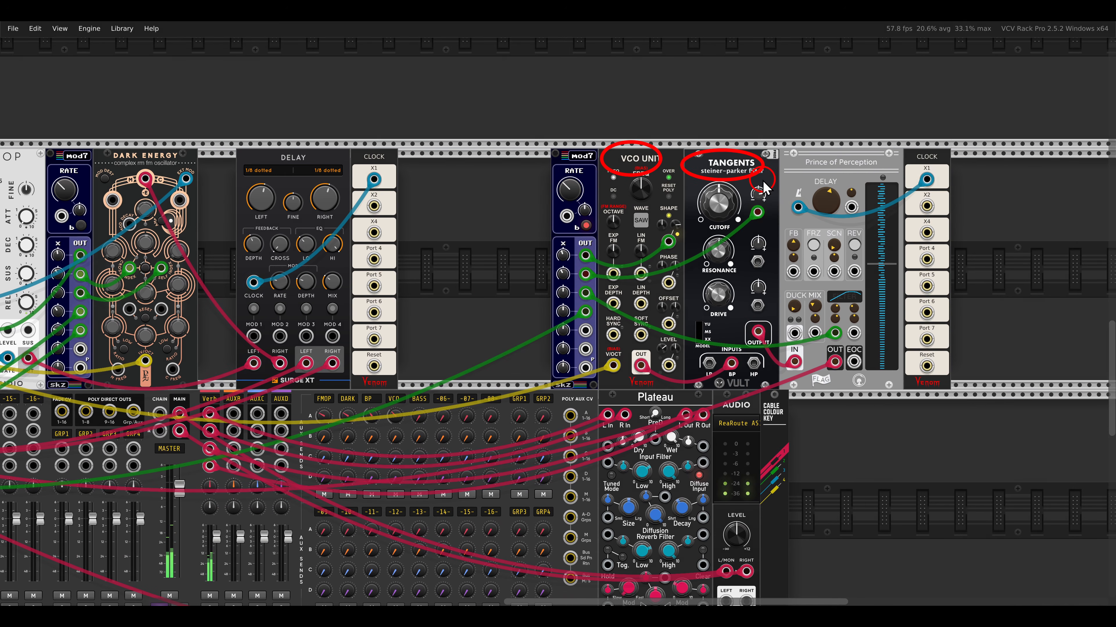
key("Escape")
Unmute the BP mixer channel to add the VCO Unit and Tangents voice.
left_click_drag(131, 376, 823, 286)
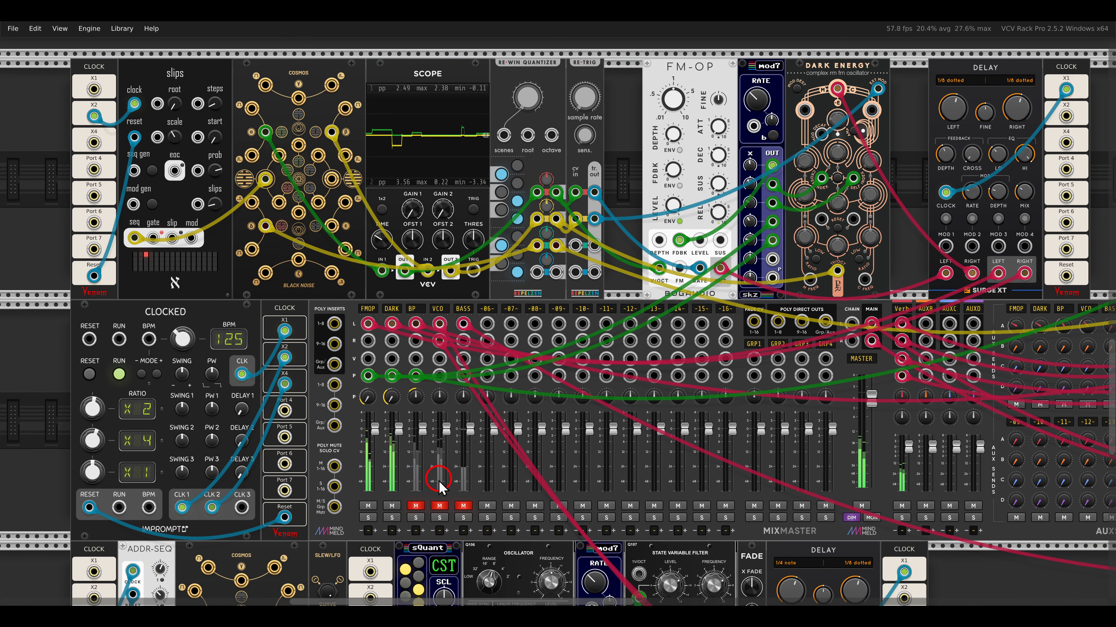
left_click(416, 507)
left_click_drag(437, 276, 435, 329)
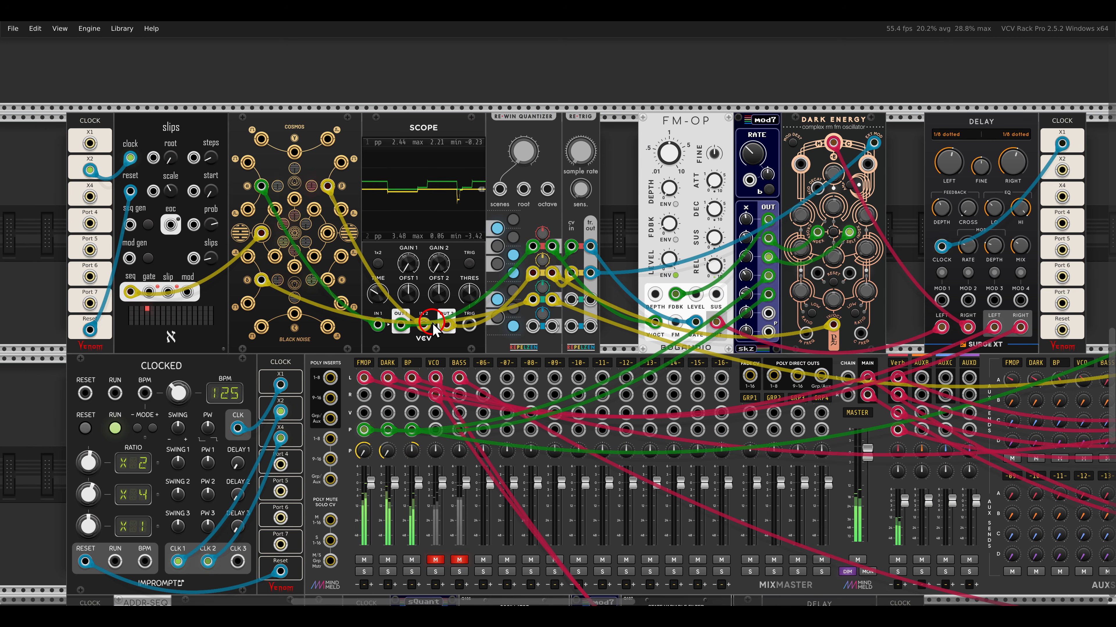
Review how the single slips sequence is split into the COSMOS OR, AND and NOR outputs.
scroll(430, 317, "up", 4)
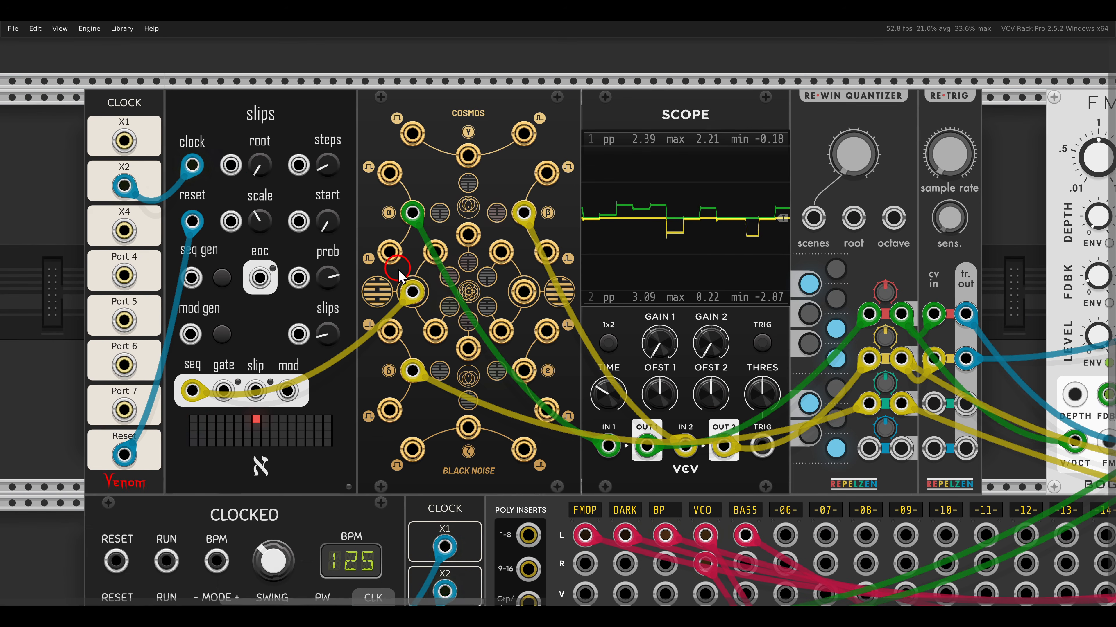
left_click_drag(205, 98, 297, 145)
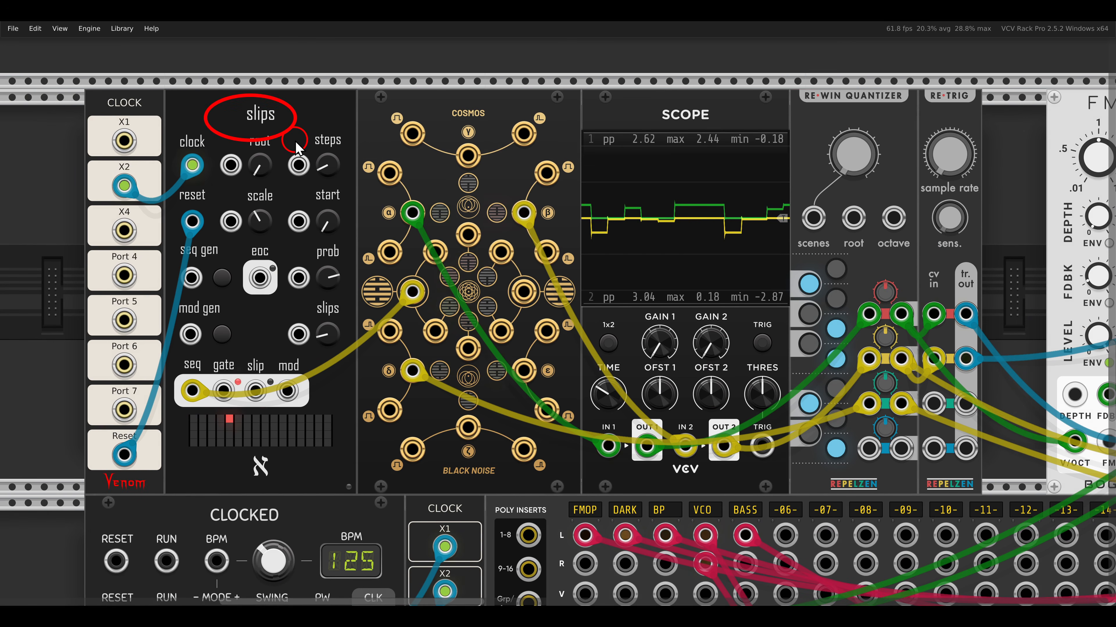
left_click_drag(419, 224, 437, 238)
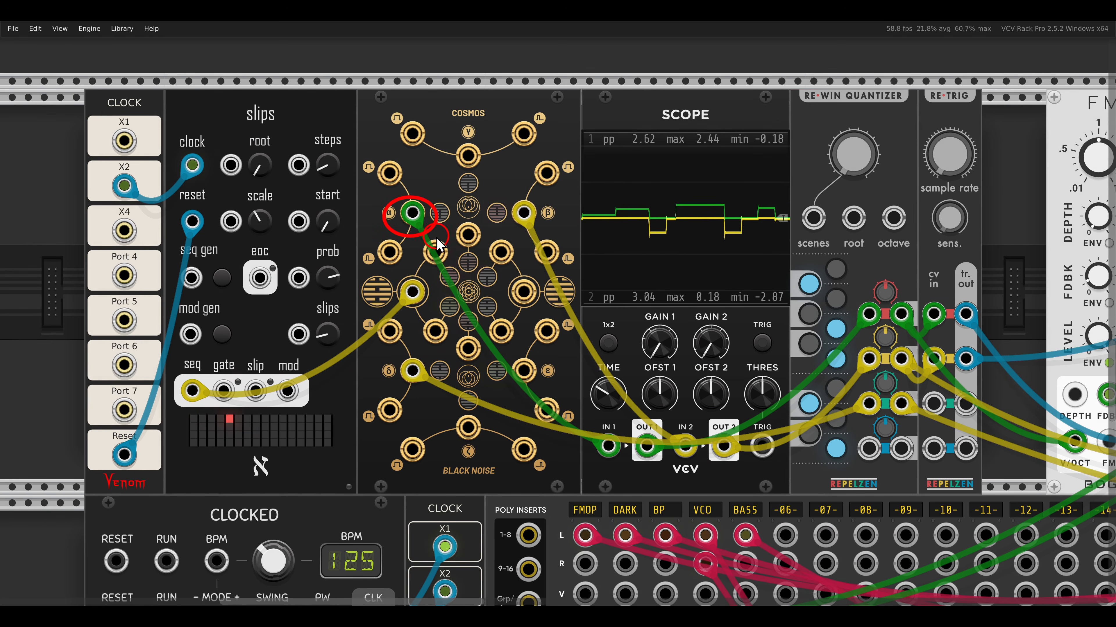
left_click_drag(496, 198, 545, 237)
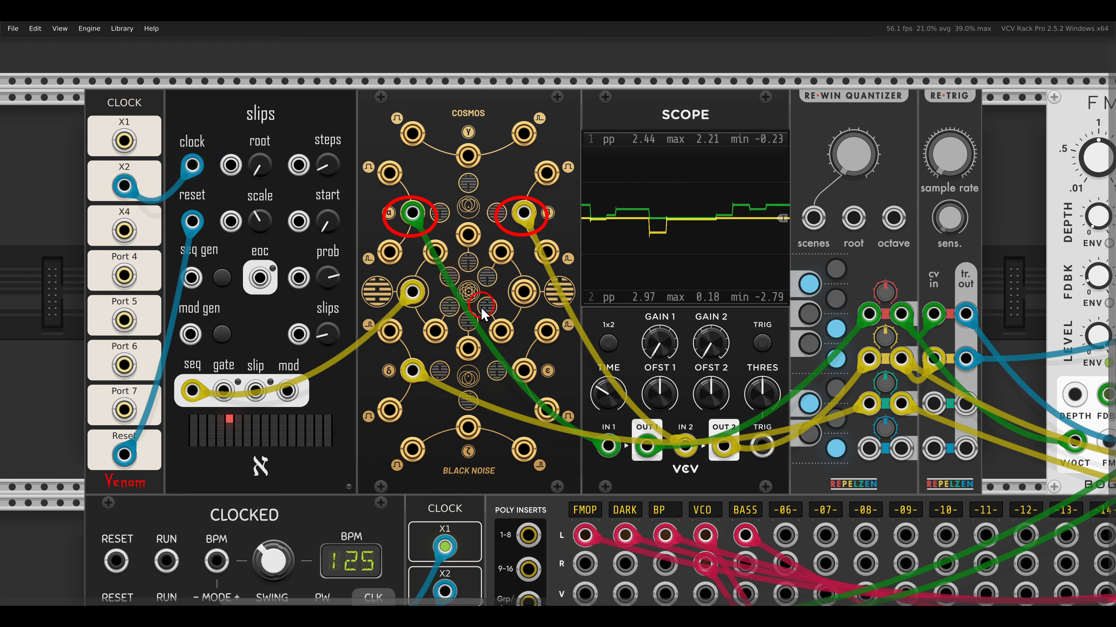
left_click_drag(390, 350, 434, 397)
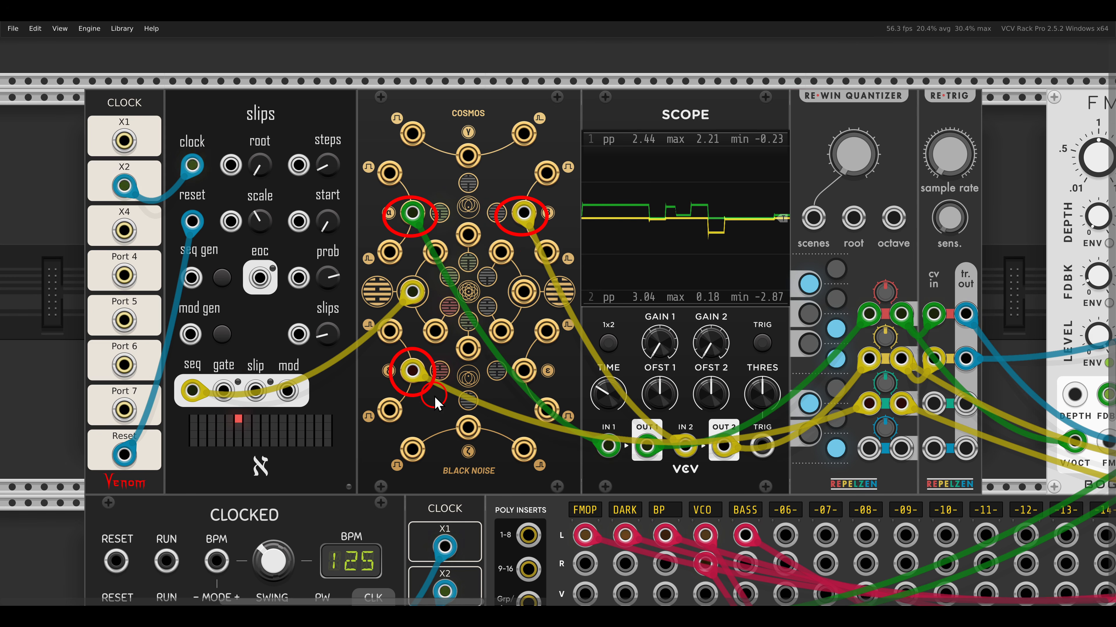
key("Escape")
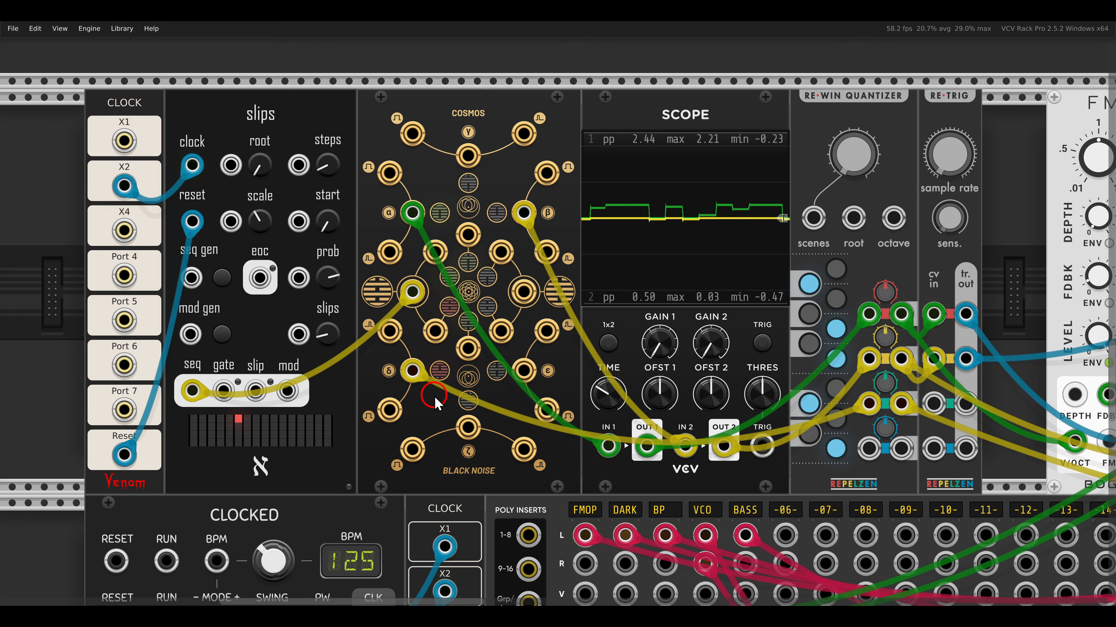
Examine the lower-row patch where ADDR-SEQ feeds COSMOS, then sQuant, the Q106 Oscillator and the Q107 State Variable Filter.
scroll(529, 369, "down", 2)
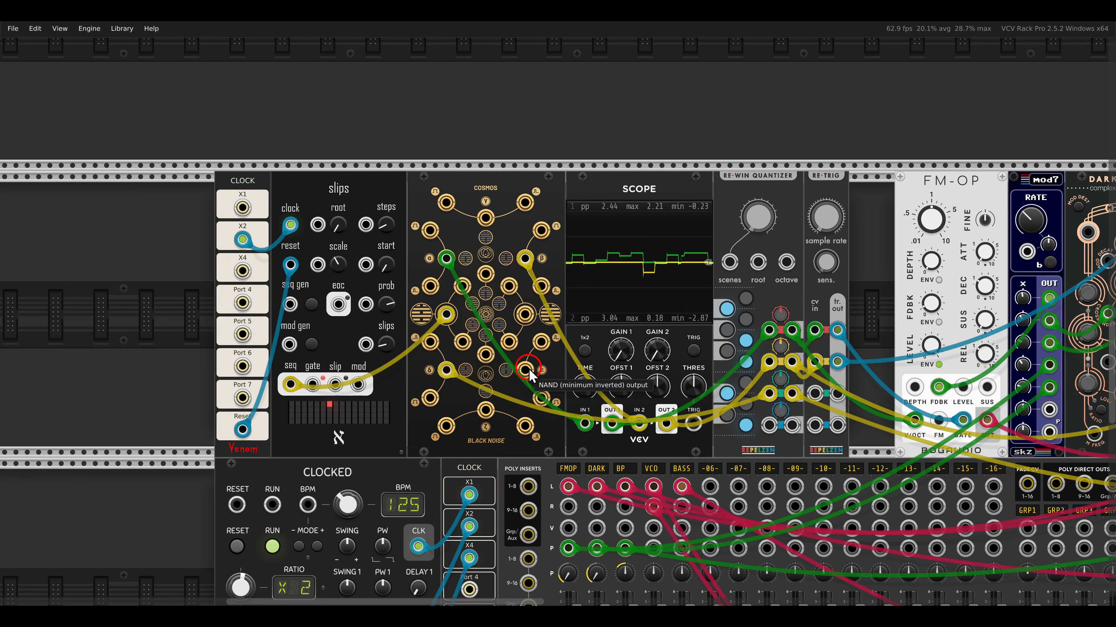
scroll(529, 369, "down", 14)
scroll(529, 371, "down", 5)
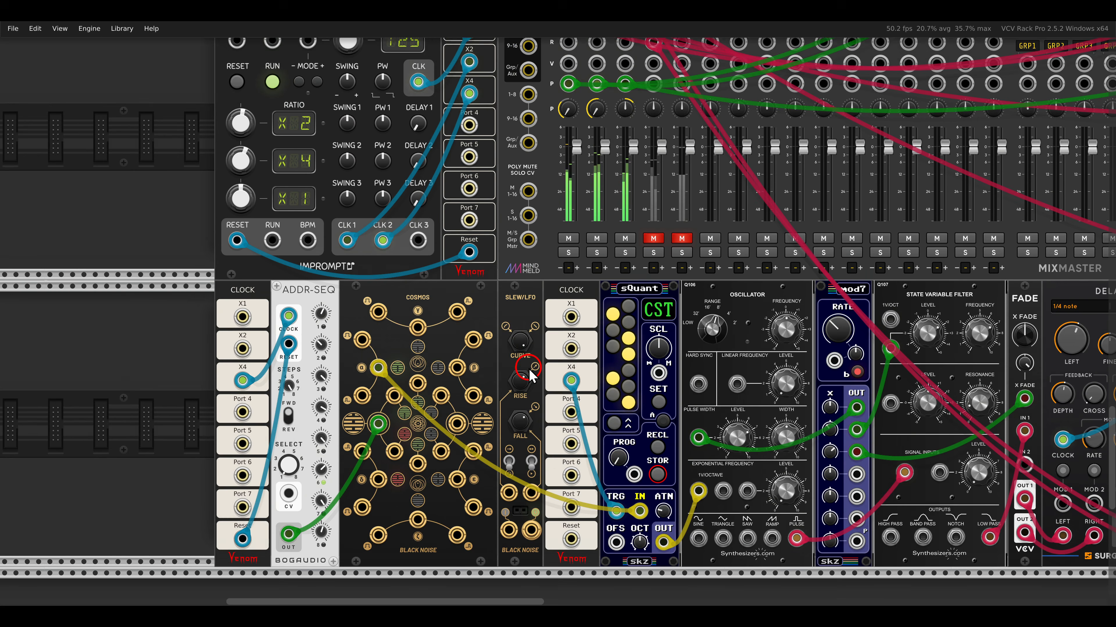
scroll(458, 378, "up", 3)
left_click_drag(458, 380, 501, 365)
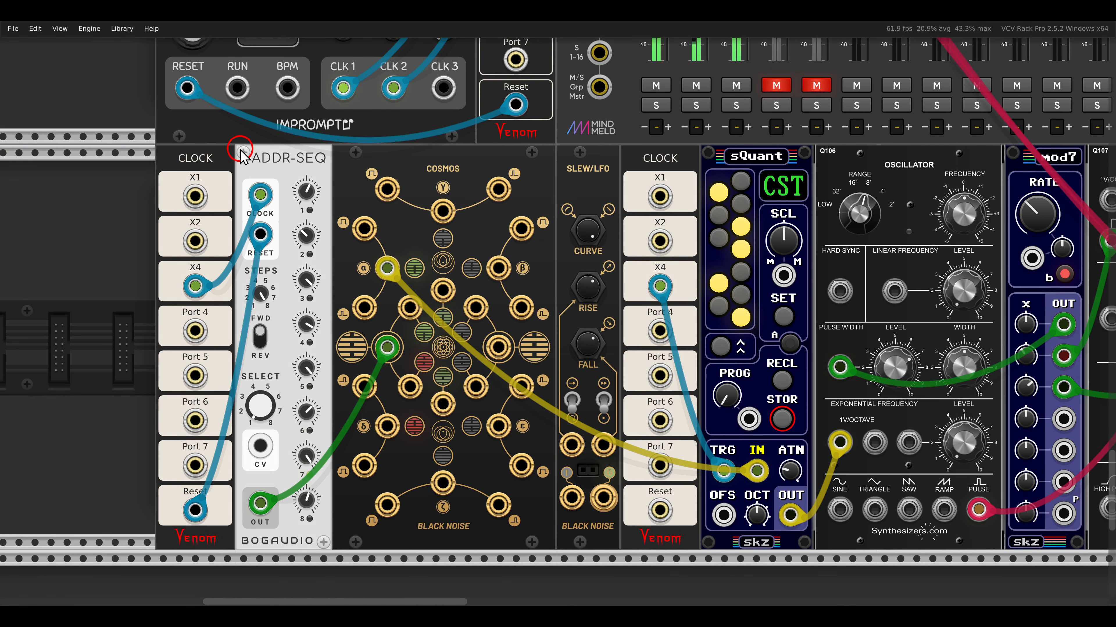
left_click_drag(235, 137, 342, 181)
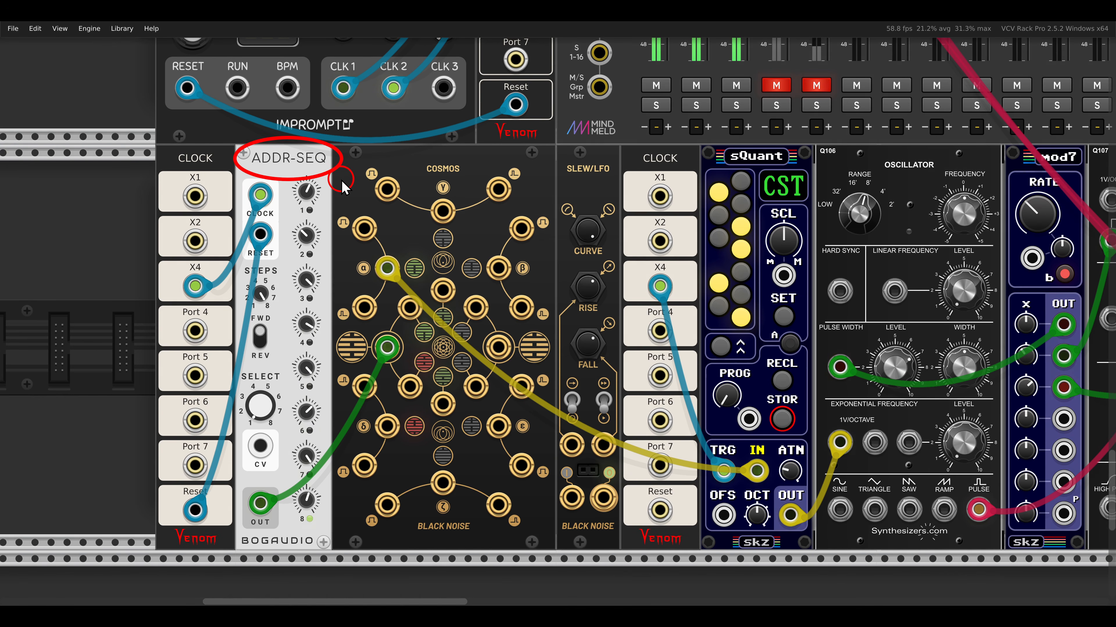
scroll(342, 181, "down", 2)
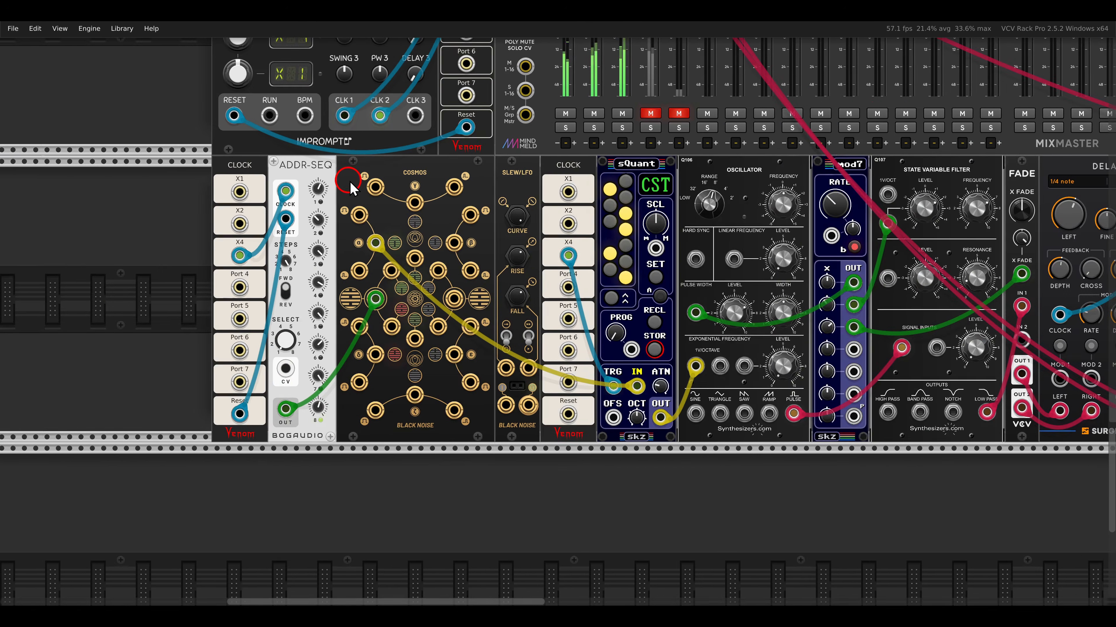
scroll(419, 204, "right", 3)
scroll(419, 203, "right", 3)
left_click_drag(413, 156, 484, 198)
mouse_move(591, 187)
left_mouse_down()
mouse_move(587, 156)
mouse_move(670, 197)
left_mouse_up()
left_click_drag(764, 189, 812, 185)
Unmute and solo the VCO mixer channel to hear the Oscillator and State Variable Filter voice.
left_click(354, 131)
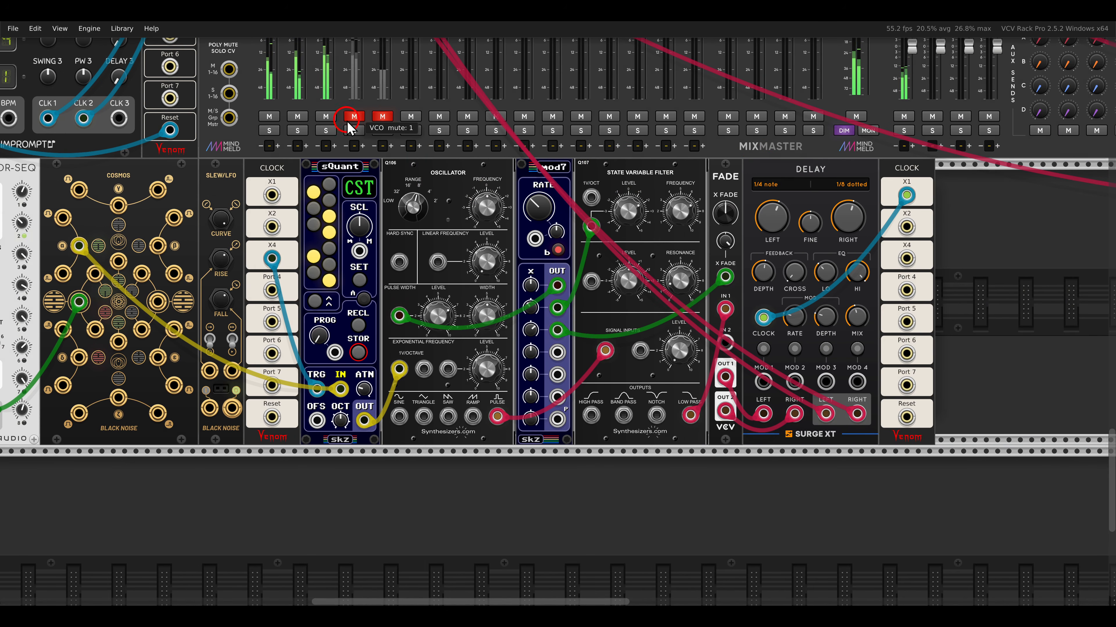
scroll(421, 185, "left", 3)
left_click(490, 222)
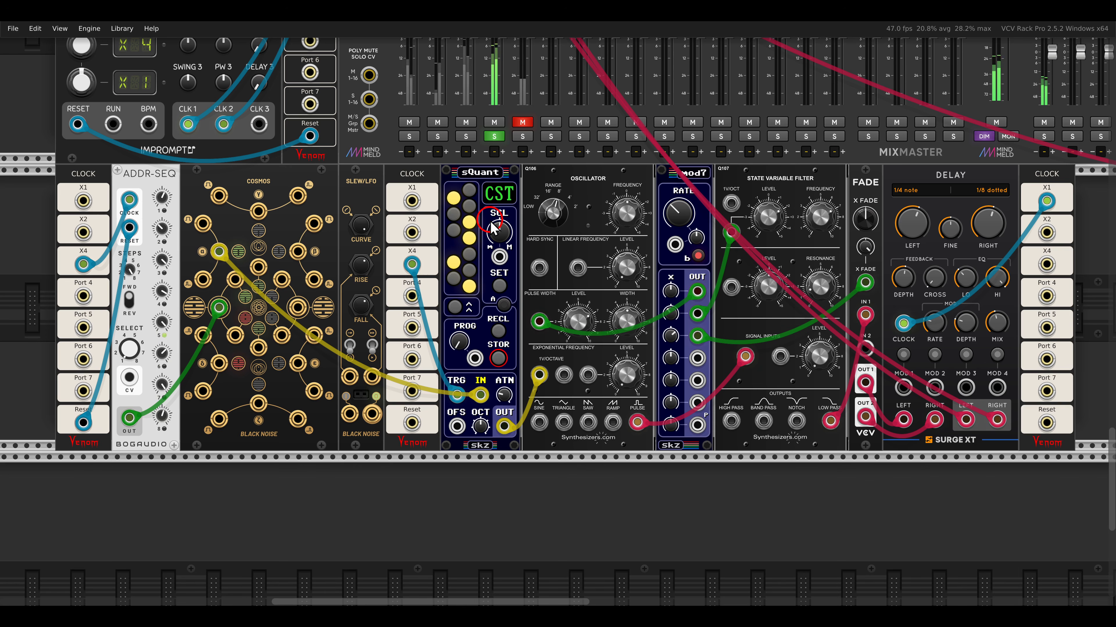
Patch an output of the SLEW/LFO module into the Y input of the lower-row COSMOS.
left_click_drag(429, 240, 613, 224)
scroll(460, 269, "up", 2)
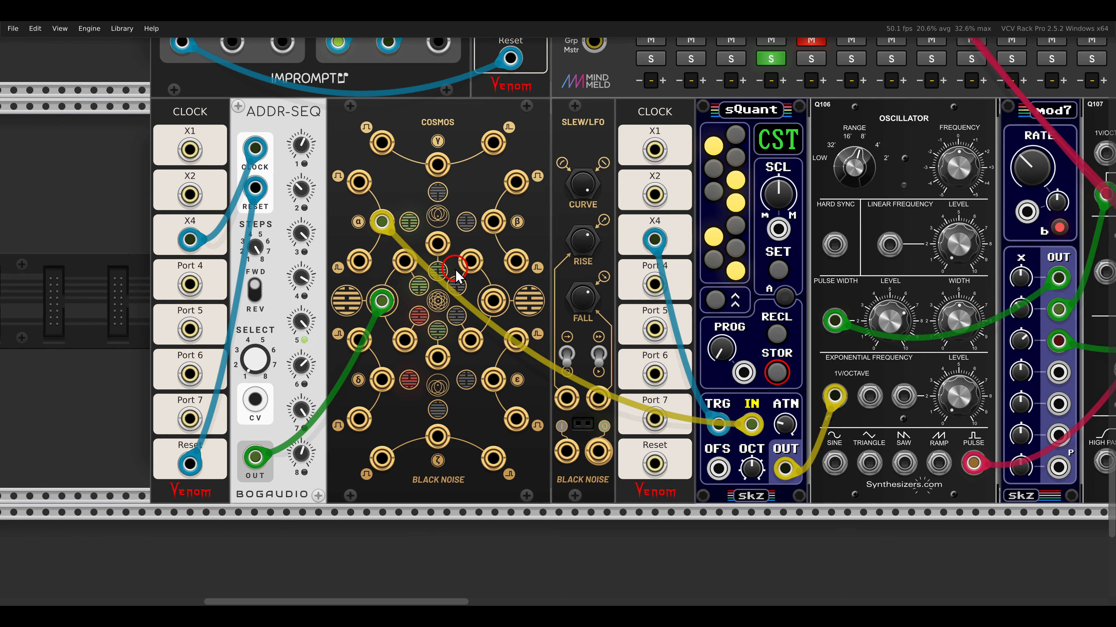
scroll(457, 270, "up", 1)
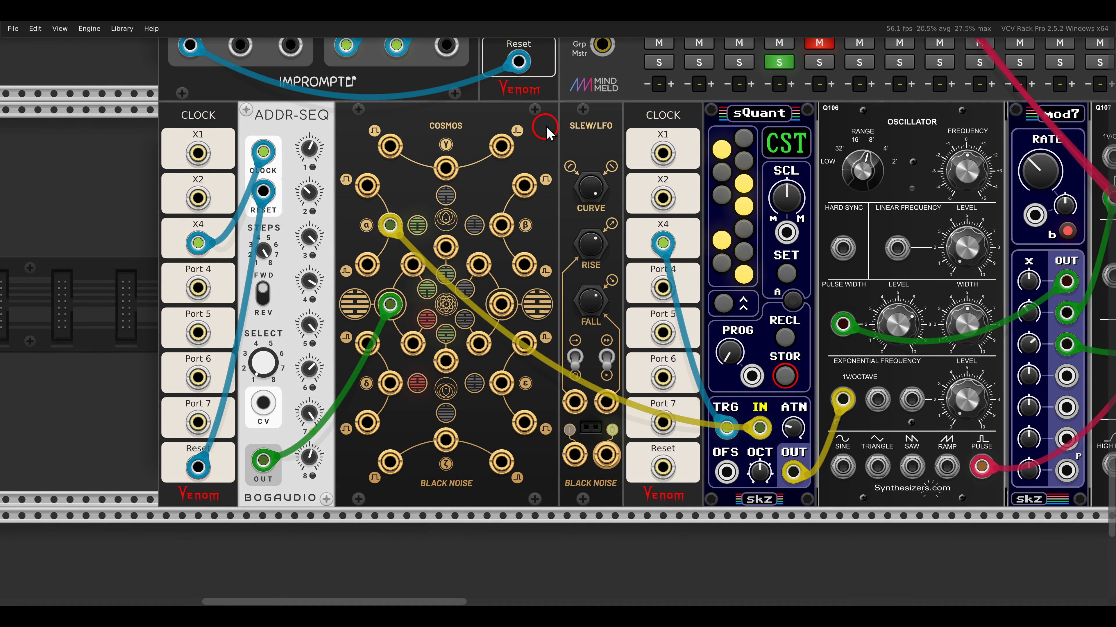
left_click_drag(552, 101, 618, 138)
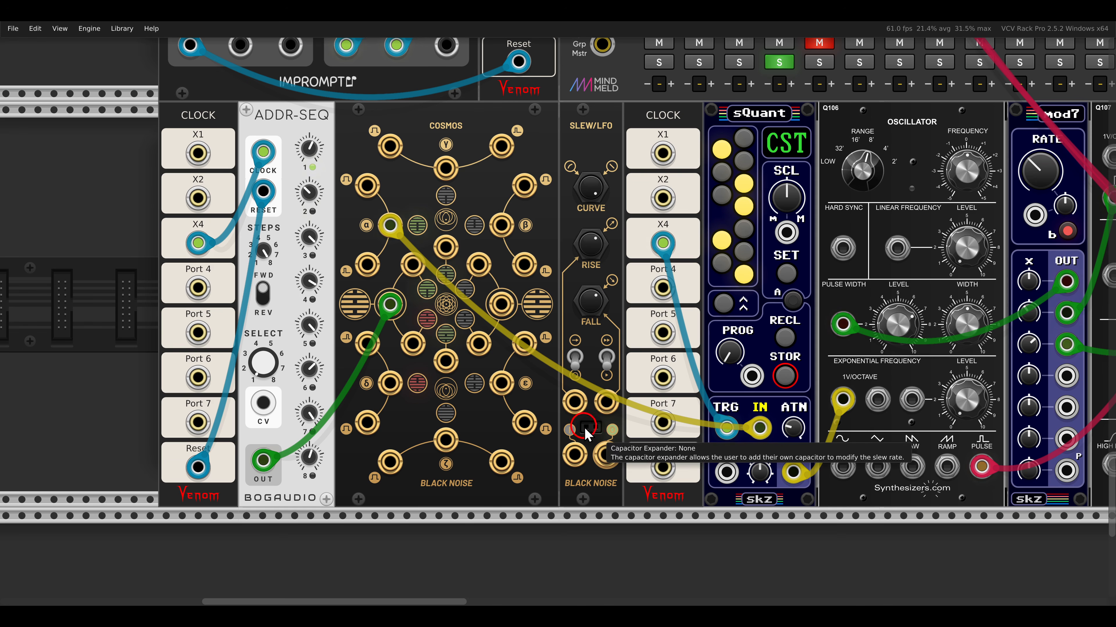
left_click_drag(606, 455, 502, 308)
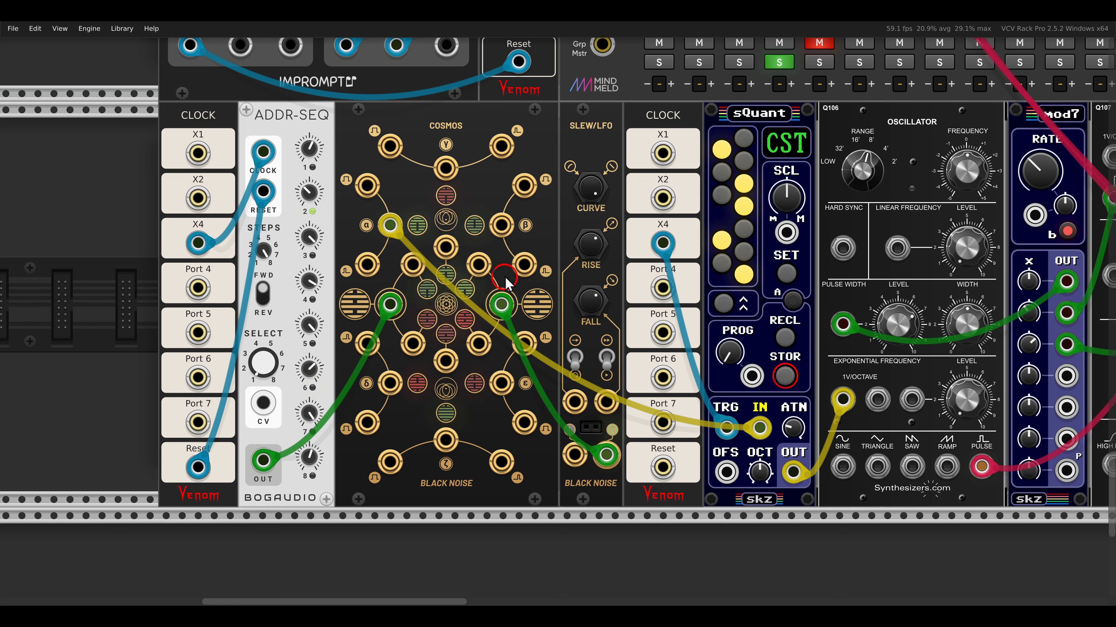
Examine how the SLEW/LFO signal and the ADDR-SEQ sequence combine in COSMOS, checking the rise control and the sequencer.
scroll(504, 259, "down", 2)
left_click_drag(525, 247, 475, 272)
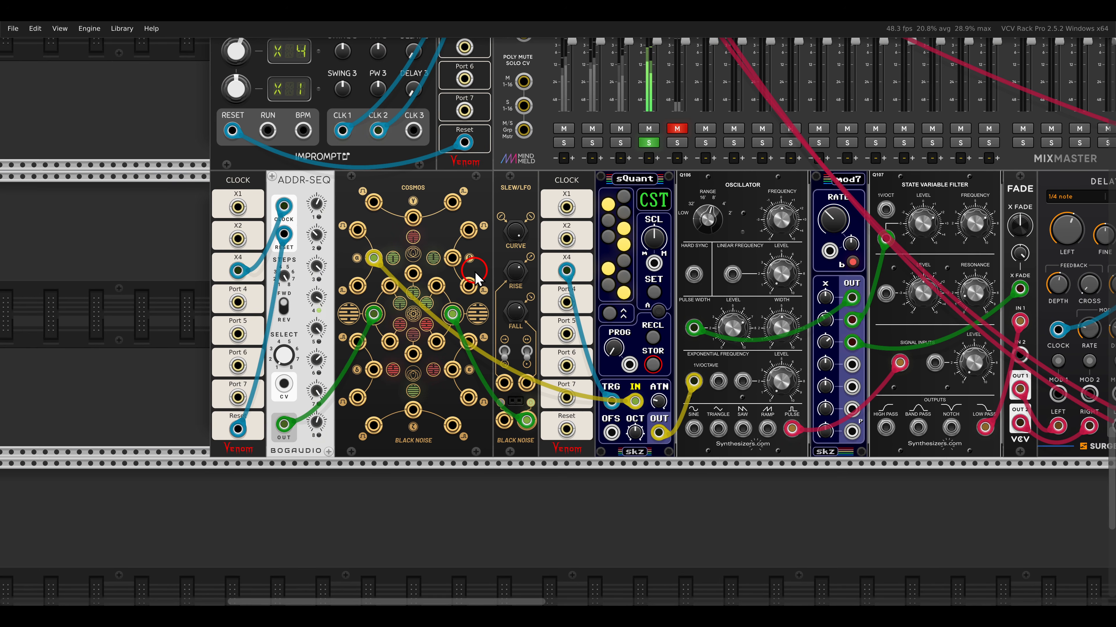
left_click(515, 274)
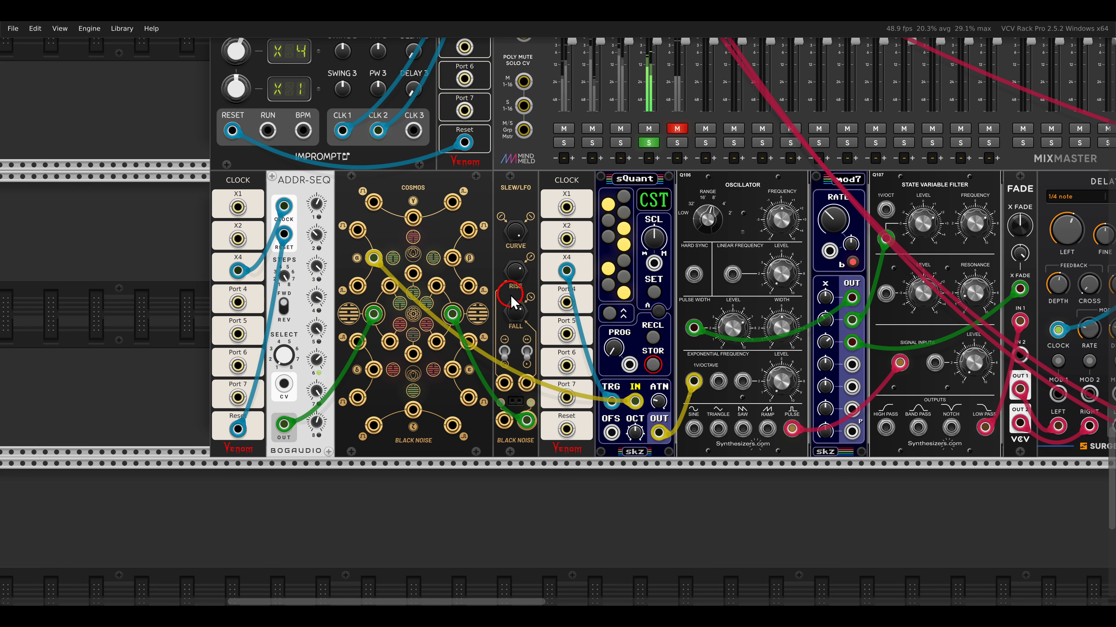
left_click_drag(263, 163, 342, 199)
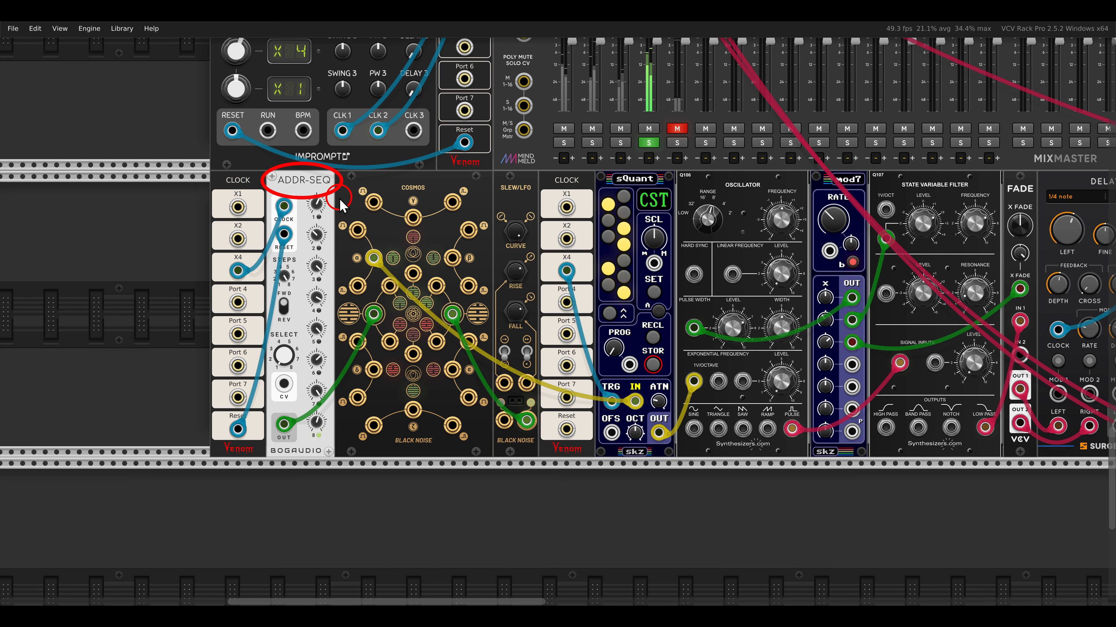
Unsolo the VCO mixer channel to hear its COSMOS-driven voice together with the other unmuted voices.
left_click_drag(344, 237, 390, 275)
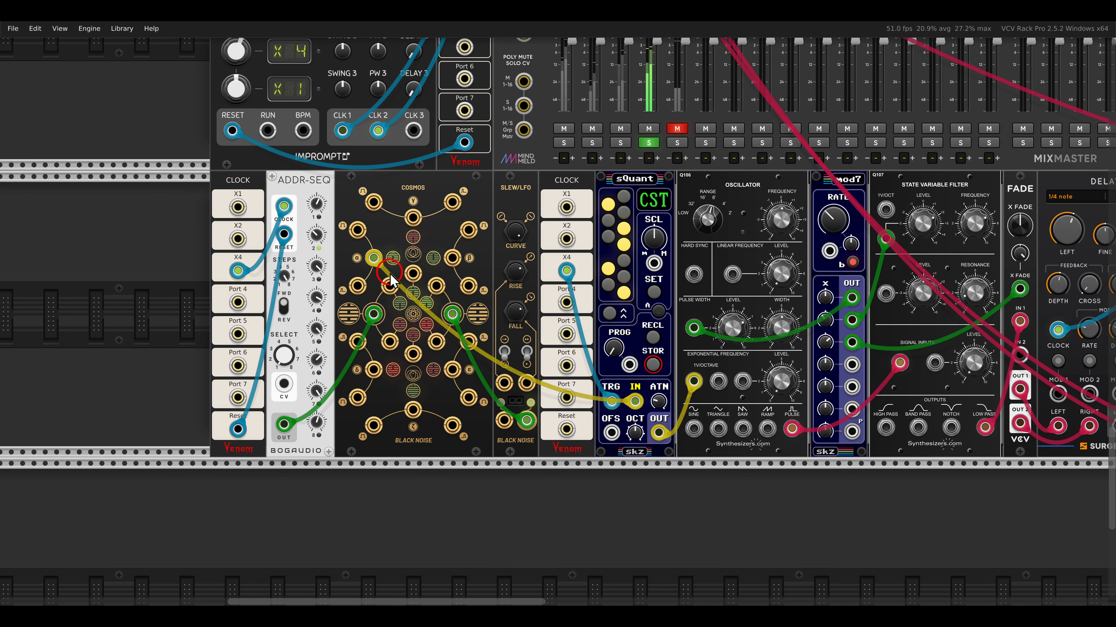
left_click(645, 142)
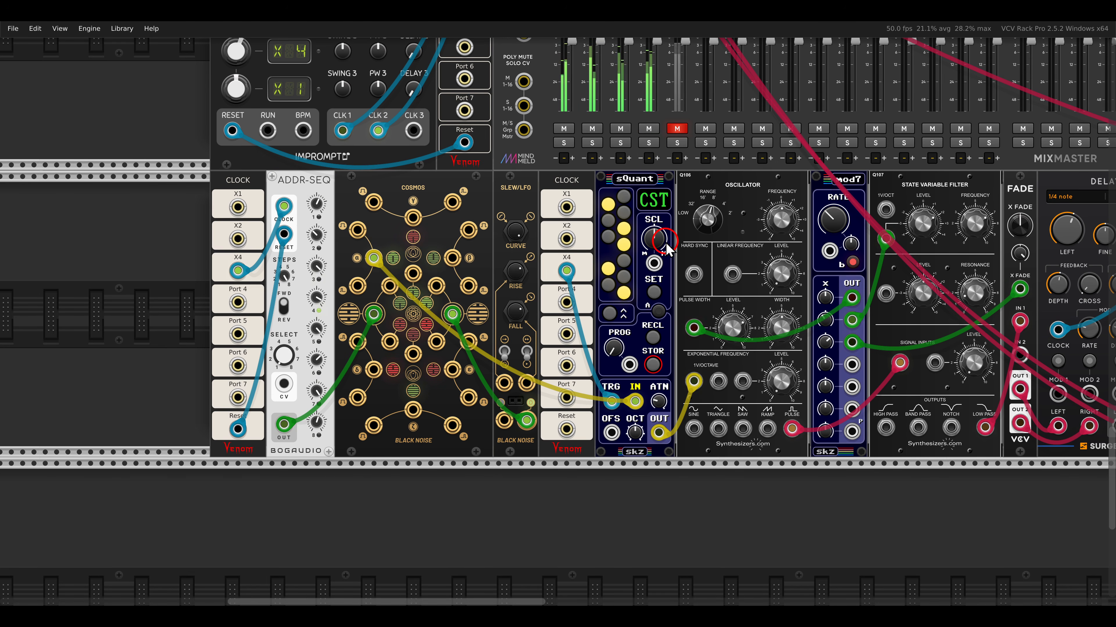
Inspect the ORBsq sequencer driving the KICKALL module, and unmute the BASS mixer channel that carries its sound.
scroll(667, 249, "down", 2)
scroll(448, 289, "right", 10)
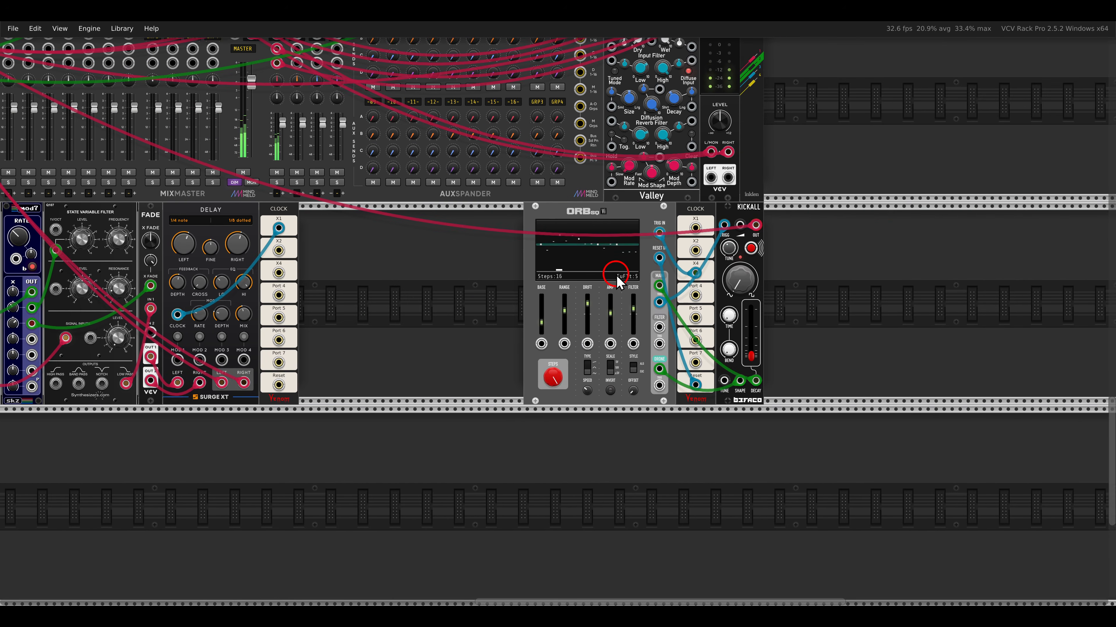
scroll(617, 275, "up", 2)
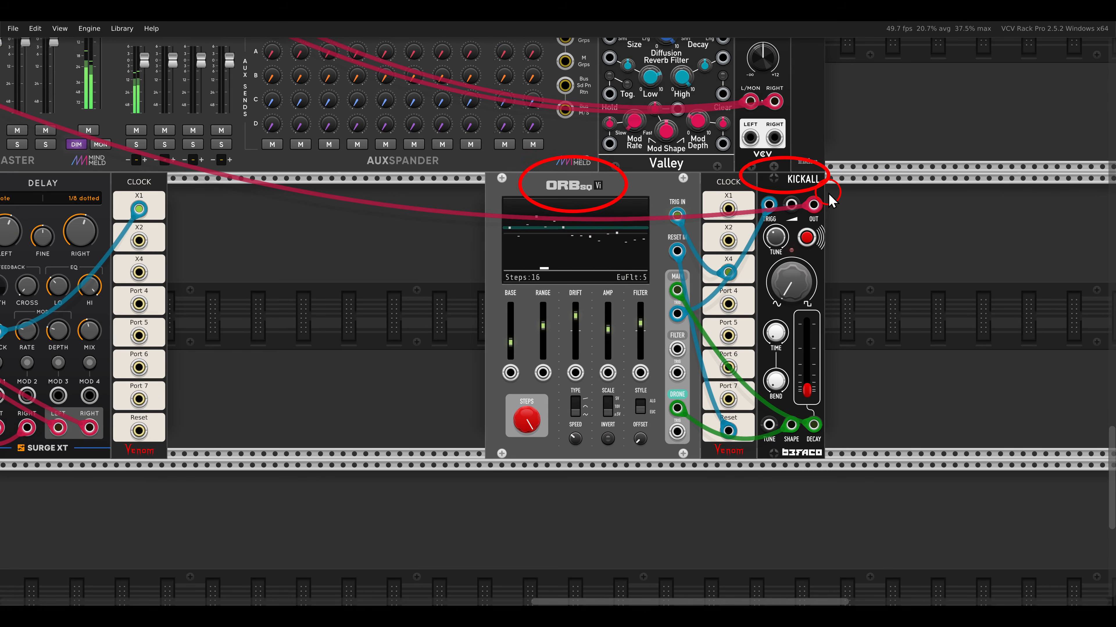
scroll(428, 235, "down", 2)
left_click_drag(374, 232, 791, 345)
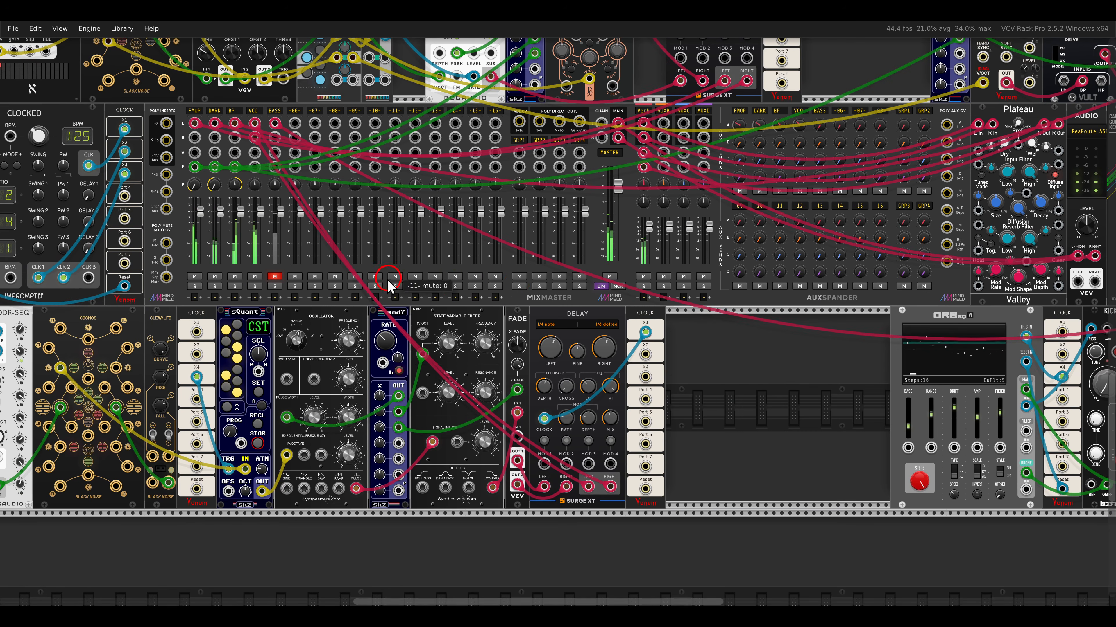
left_click(271, 278)
In the patch with CLKD, ADDR-SEQ and SCOPE, patch the COSMOS XOR output into the scope's IN 2.
scroll(271, 278, "down", 2)
left_click_drag(409, 246, 457, 309)
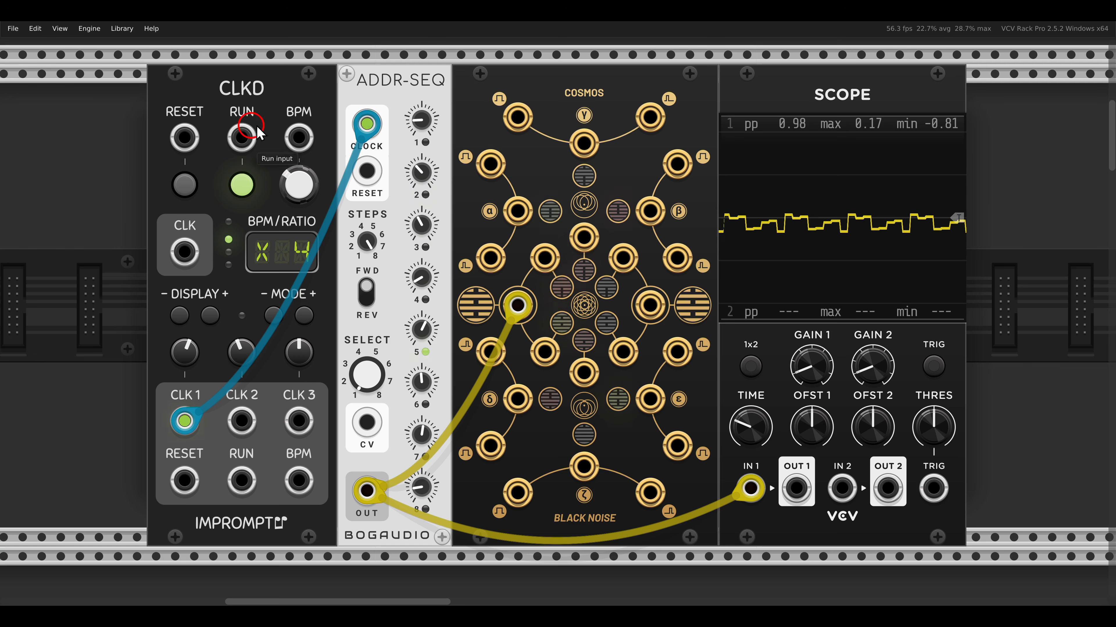
left_click_drag(325, 59, 454, 98)
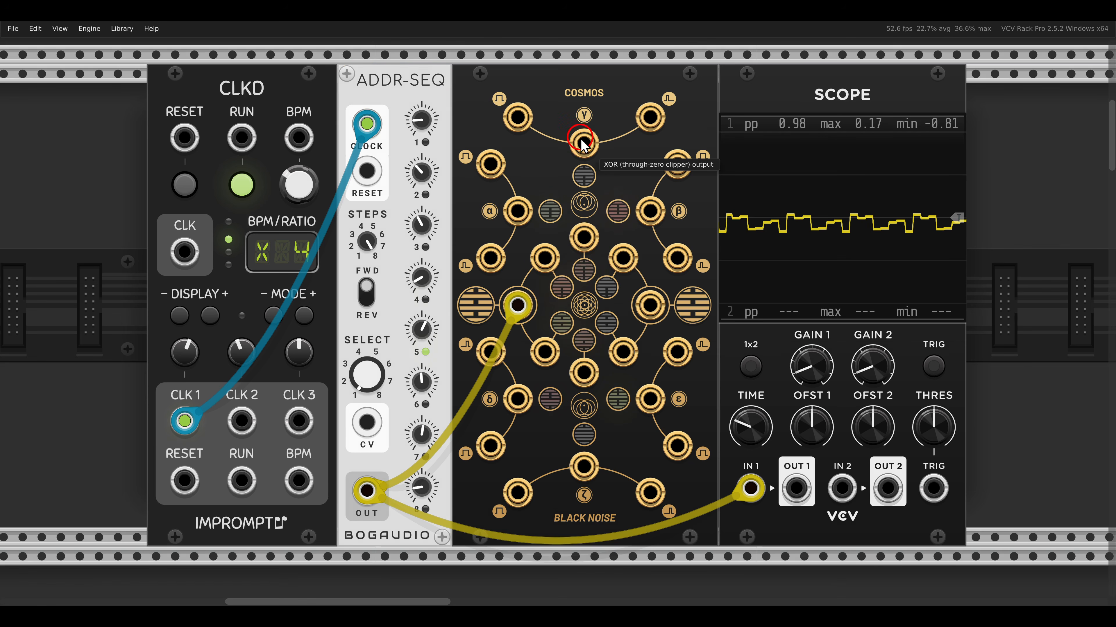
mouse_move(586, 147)
left_mouse_down()
mouse_move(829, 386)
mouse_move(830, 483)
left_mouse_up()
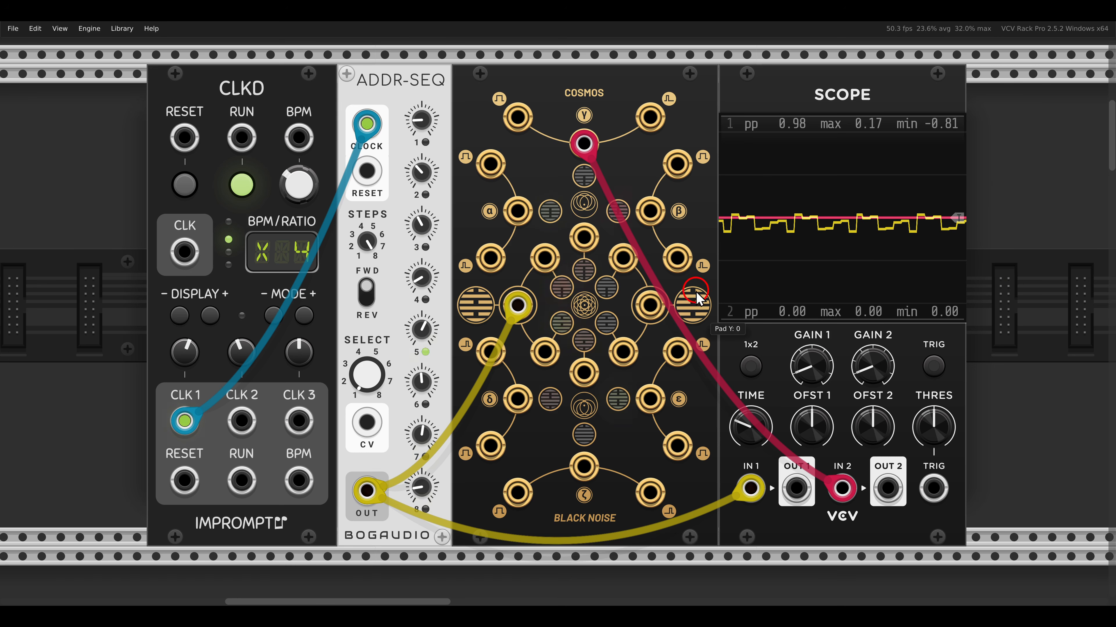
Toggle the COSMOS Y pad repeatedly to test the XOR output, and patch CLKD's CLK 2, at ratio /4, into the Y input.
left_click(697, 307)
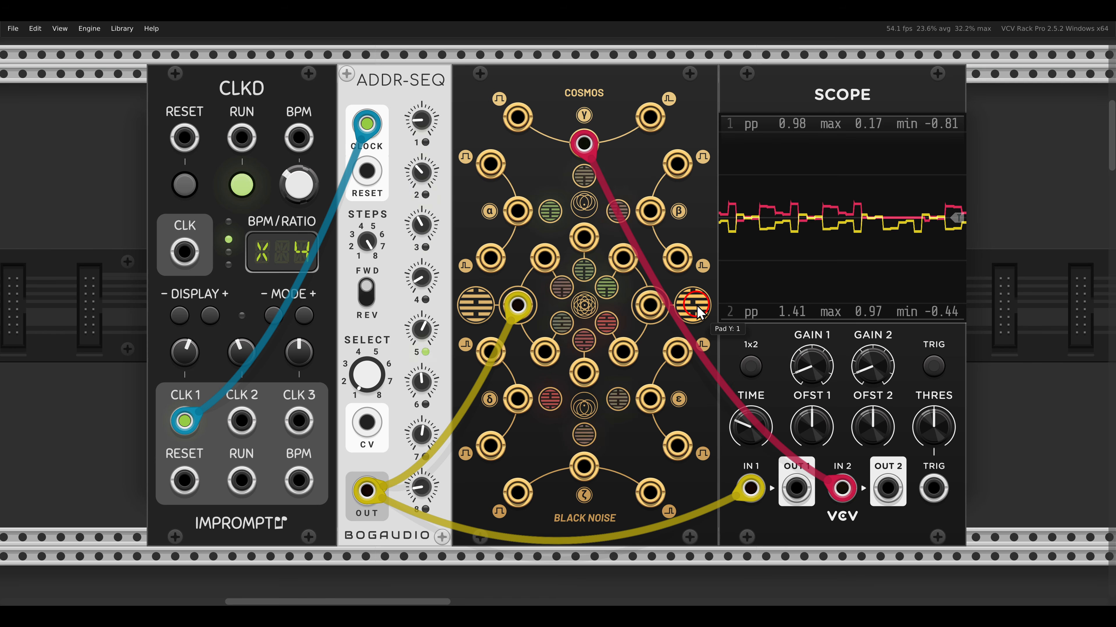
left_click(697, 308)
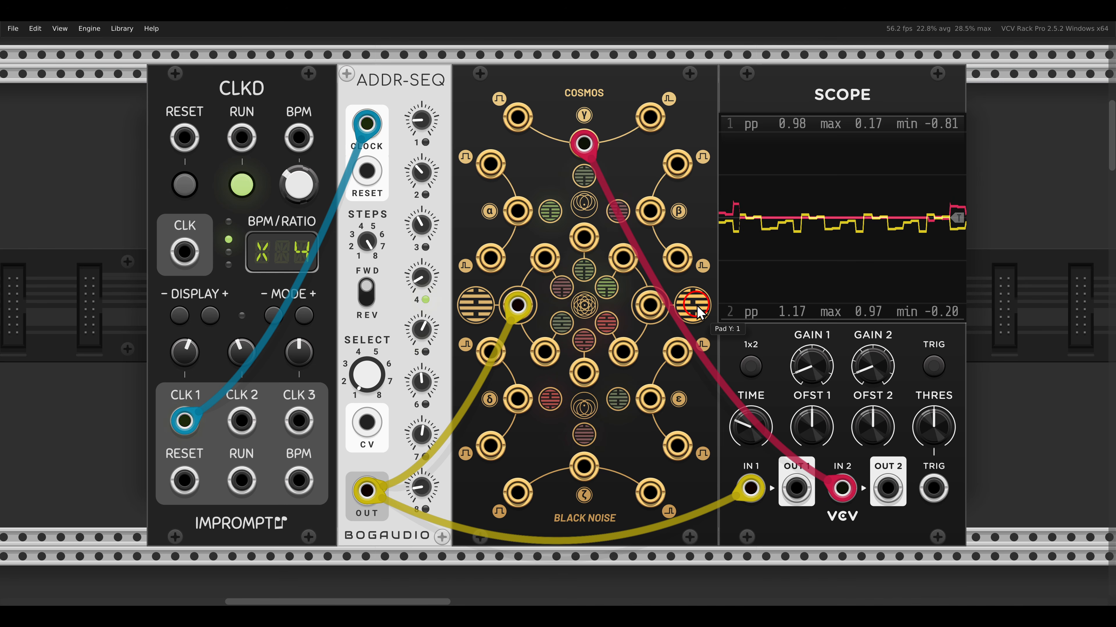
left_click(697, 307)
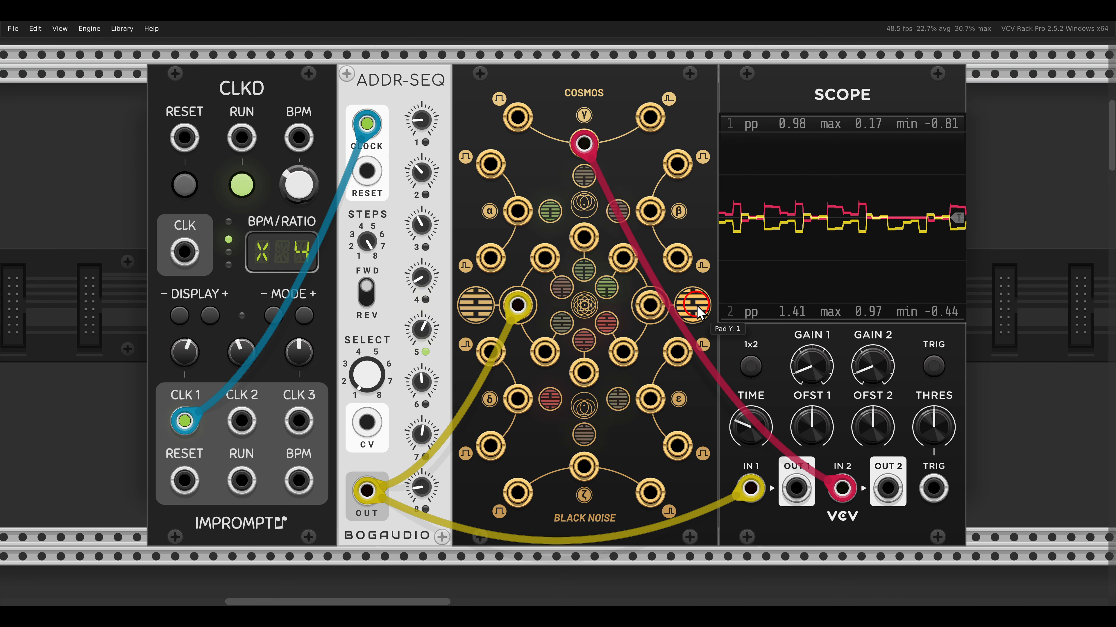
left_click(697, 307)
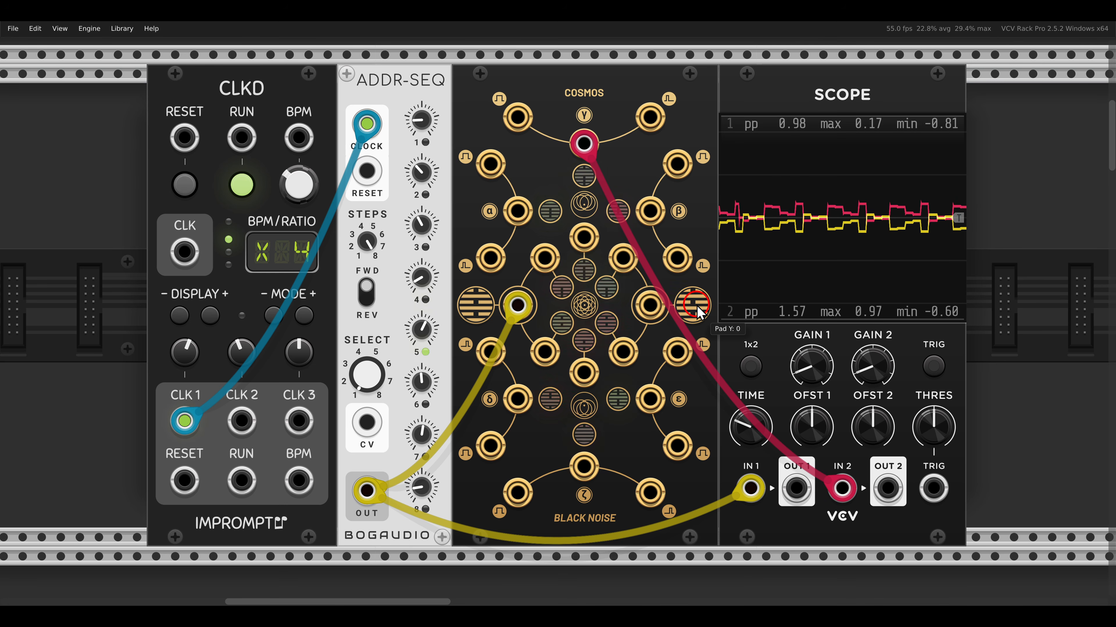
left_click(698, 308)
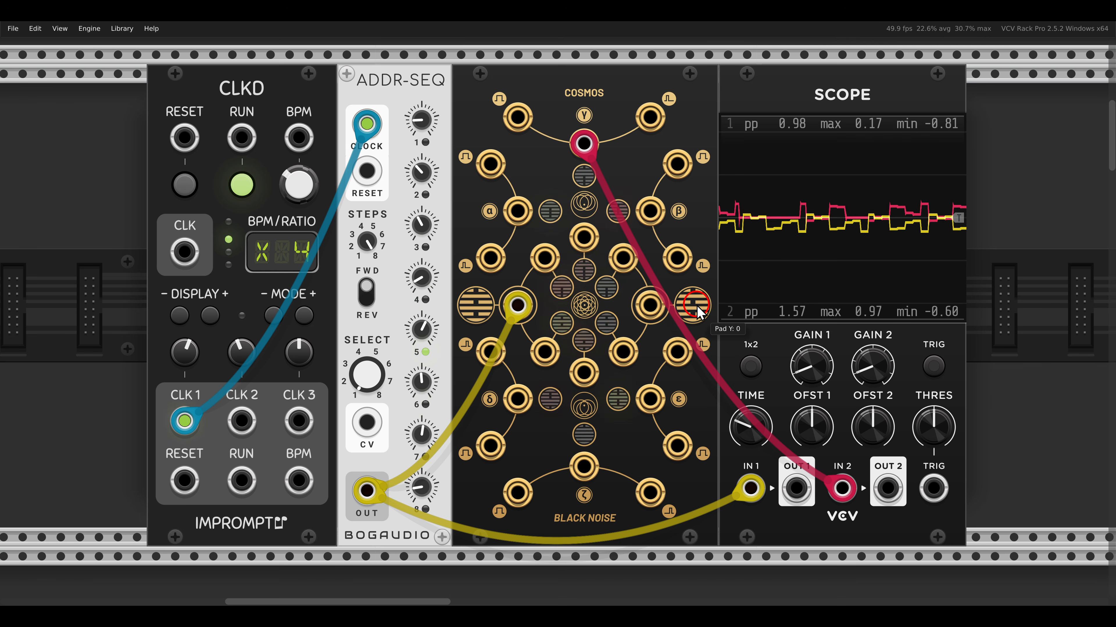
left_click(698, 307)
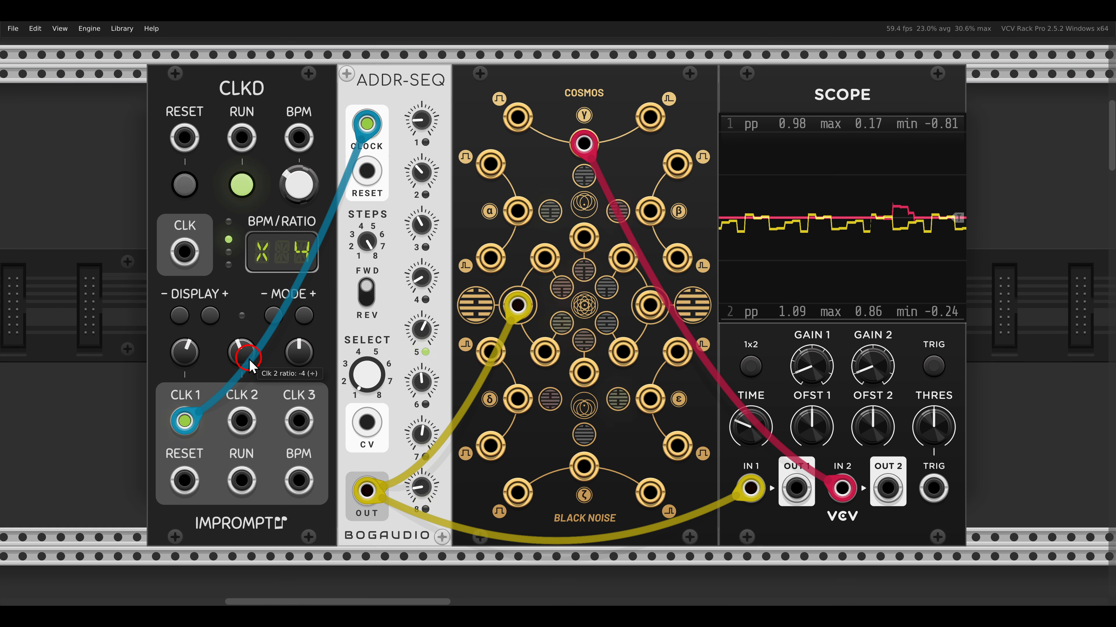
left_click_drag(243, 420, 650, 305)
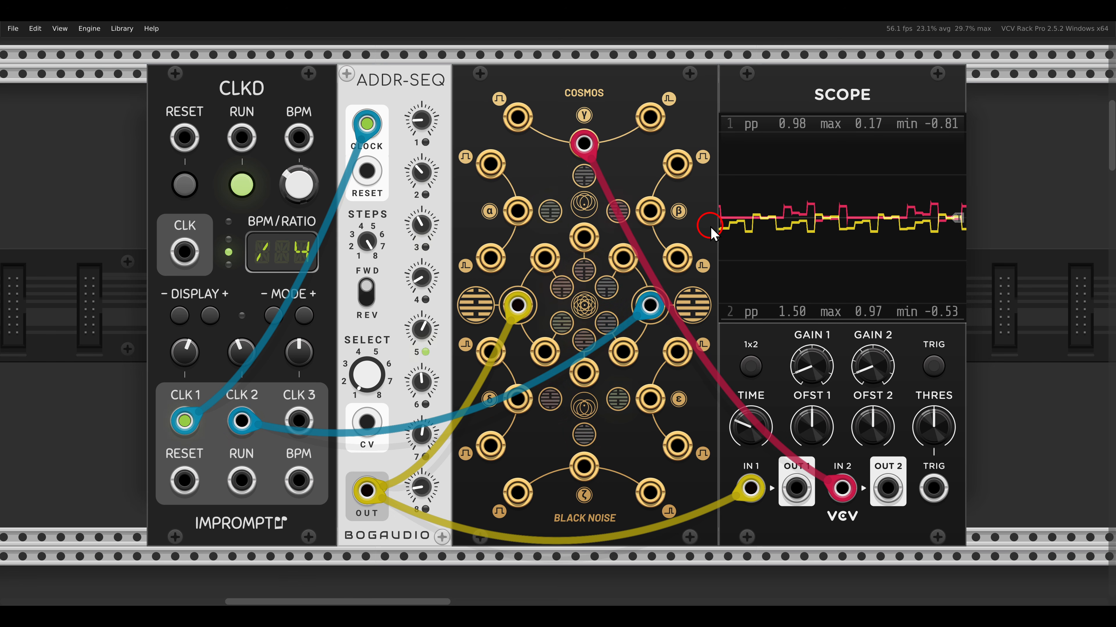
In the second scope patch, toggle the COSMOS Y pad to compare the lower ζ output with the ADDR-SEQ sequence.
scroll(711, 227, "down", 19)
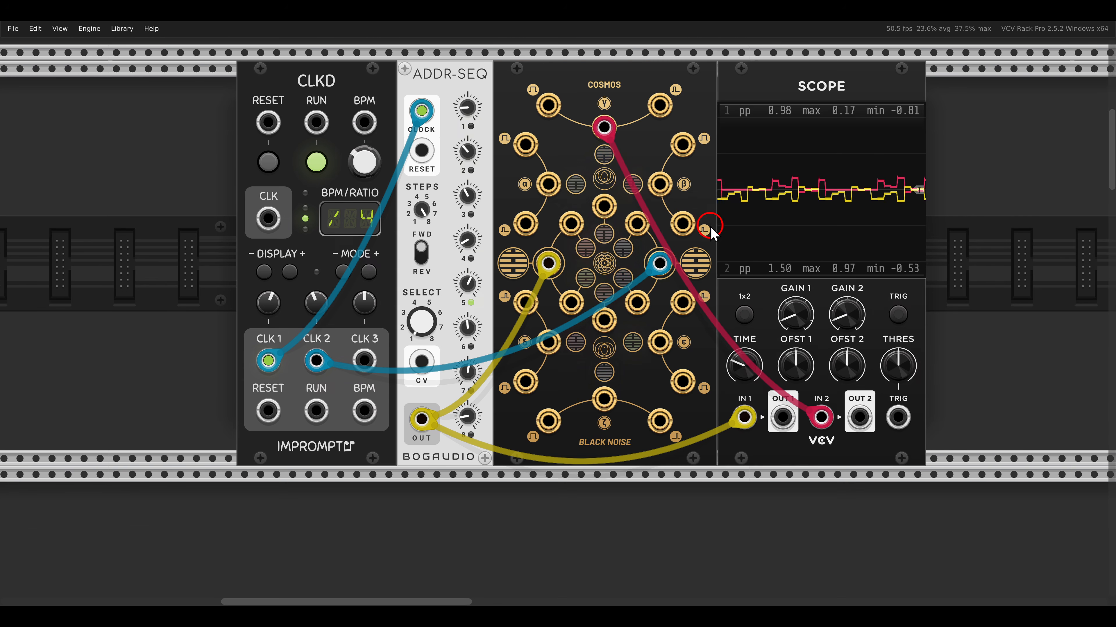
scroll(711, 227, "down", 5)
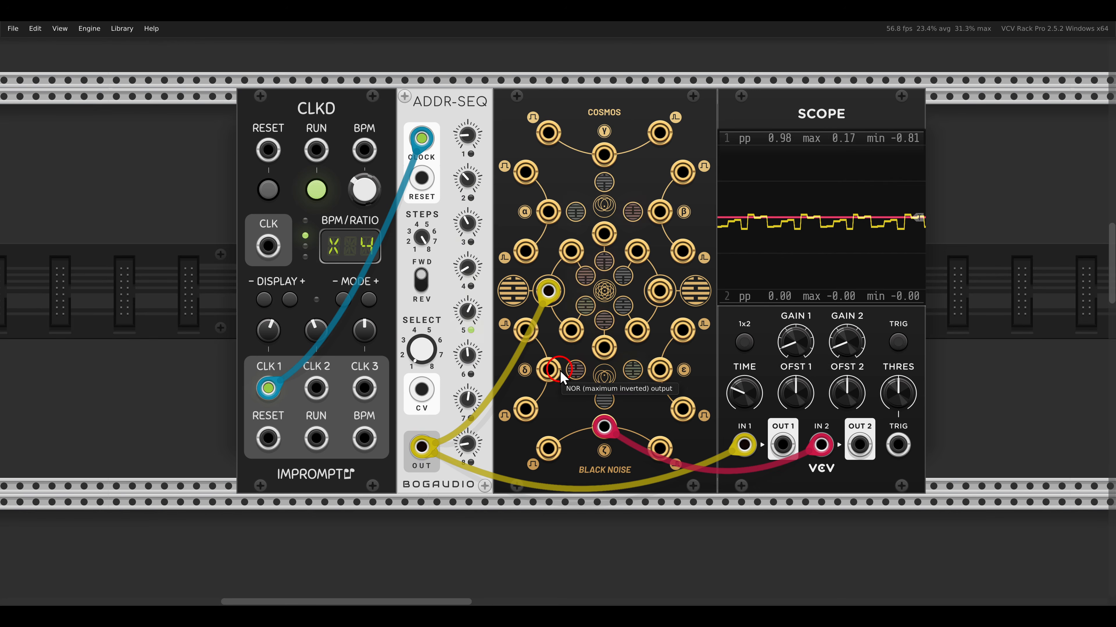
scroll(591, 348, "up", 2)
scroll(622, 294, "up", 1)
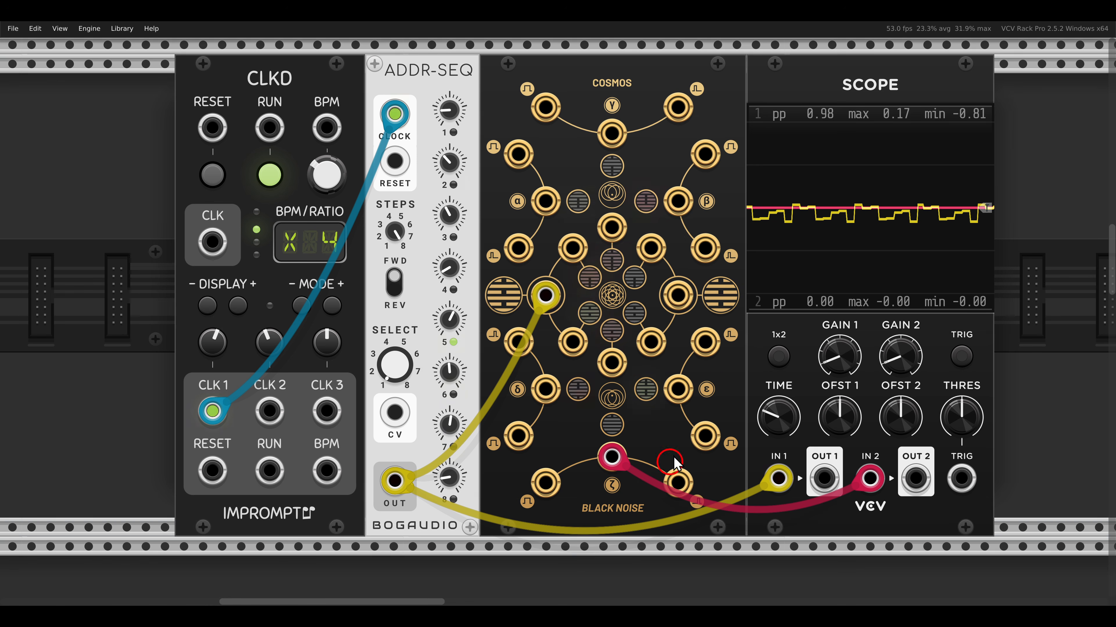
left_click(727, 297)
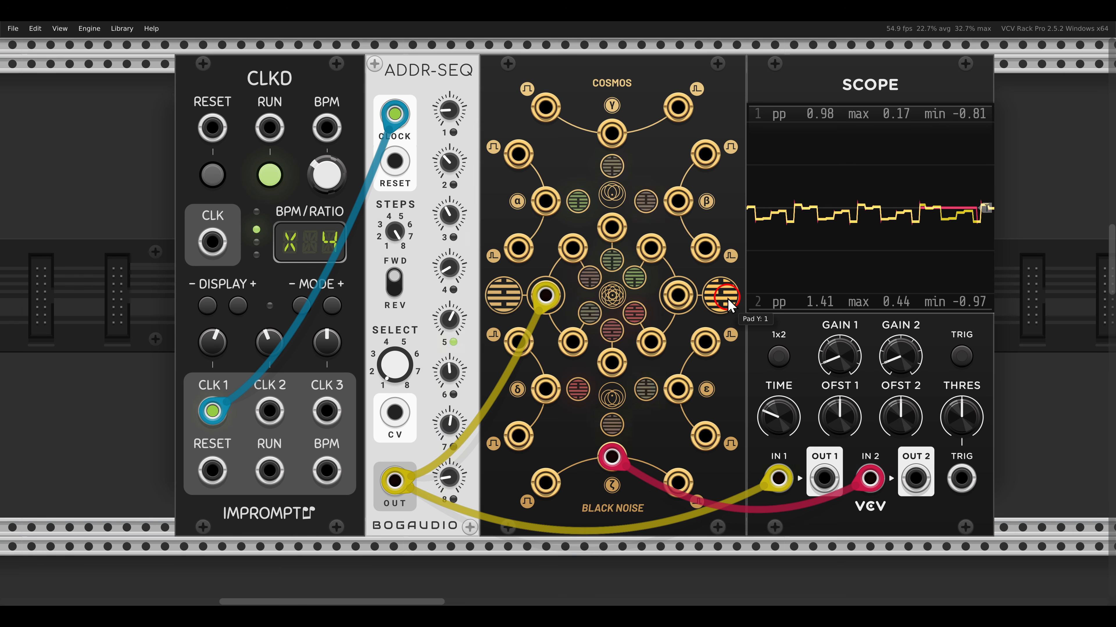
left_click(728, 298)
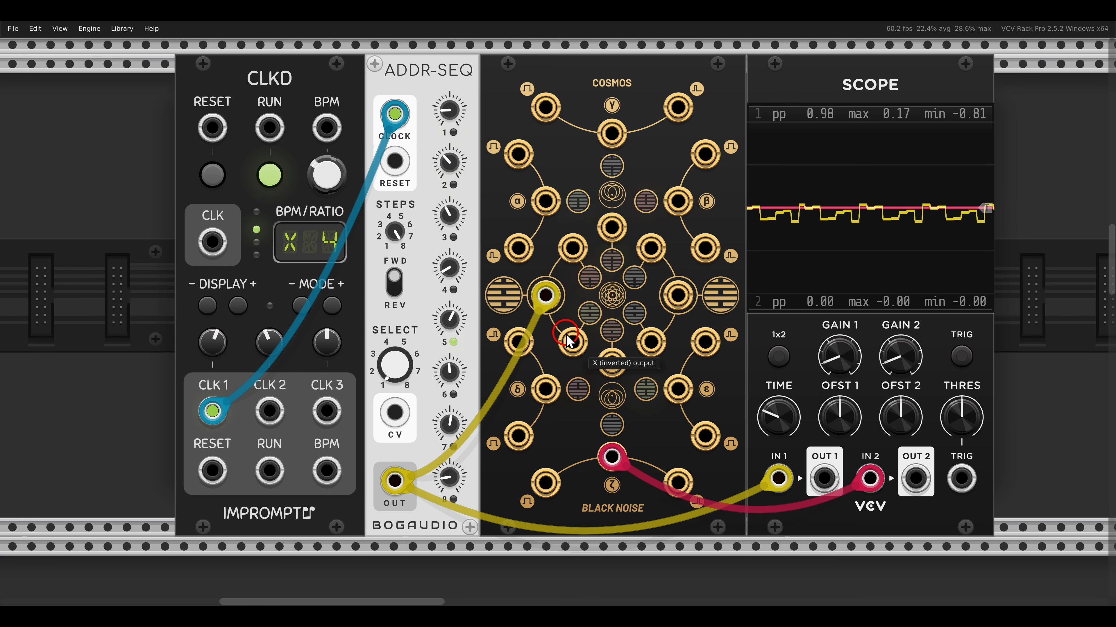
Locate the patch where ADDR-SEQ and COSMOS feed sQuant4 and two VCO UNITs, and unmute its VUNT mixer channel.
scroll(569, 340, "down", 2)
scroll(566, 335, "down", 12)
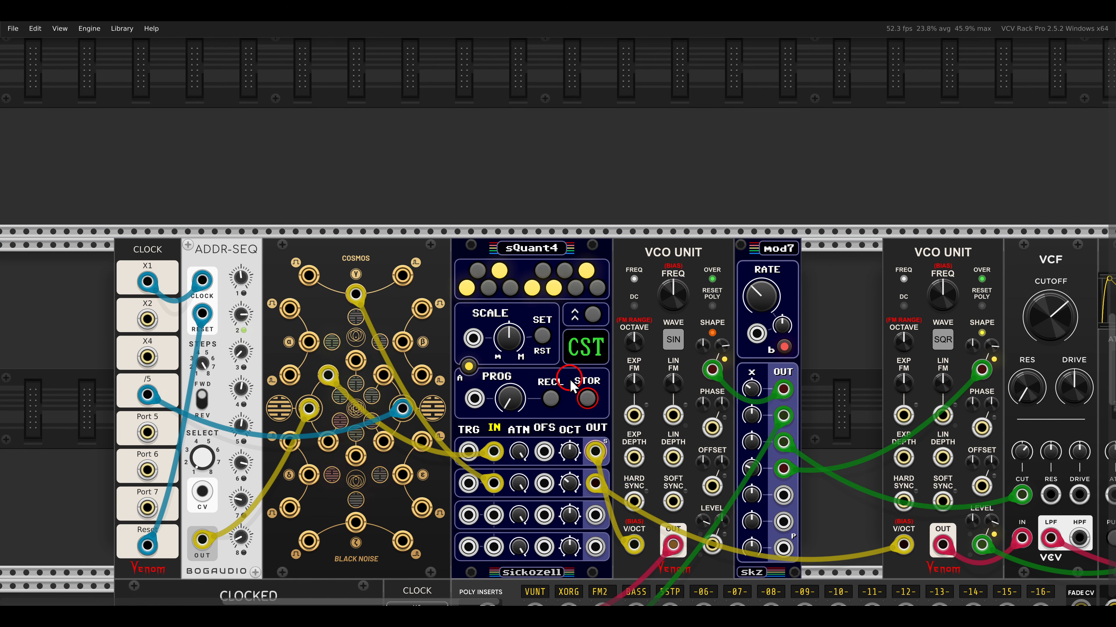
left_click_drag(571, 380, 639, 269)
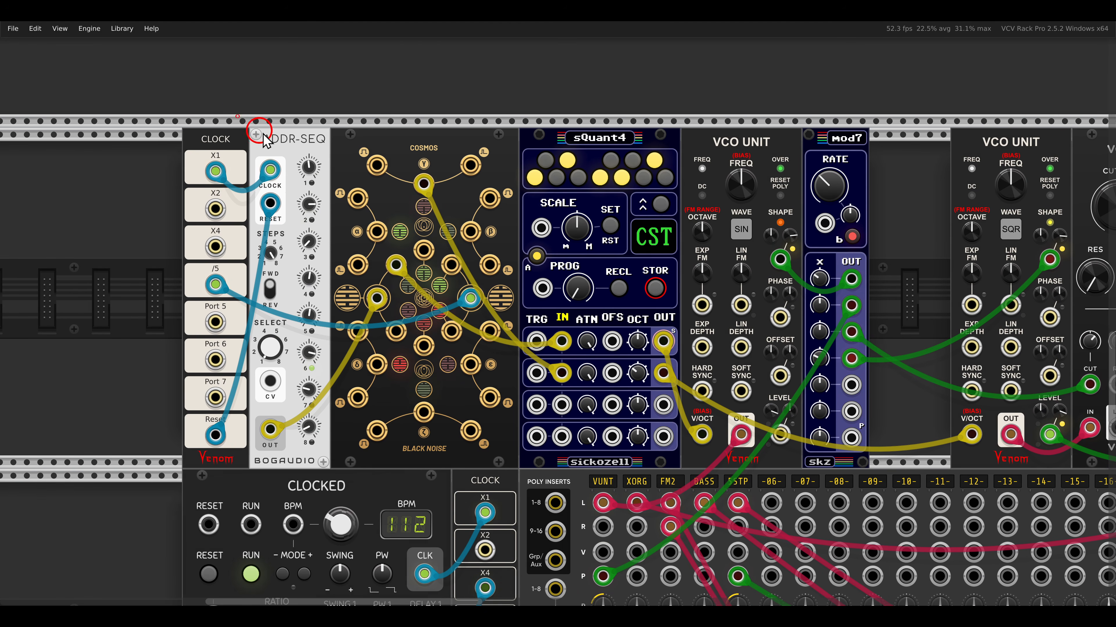
left_click_drag(237, 116, 336, 165)
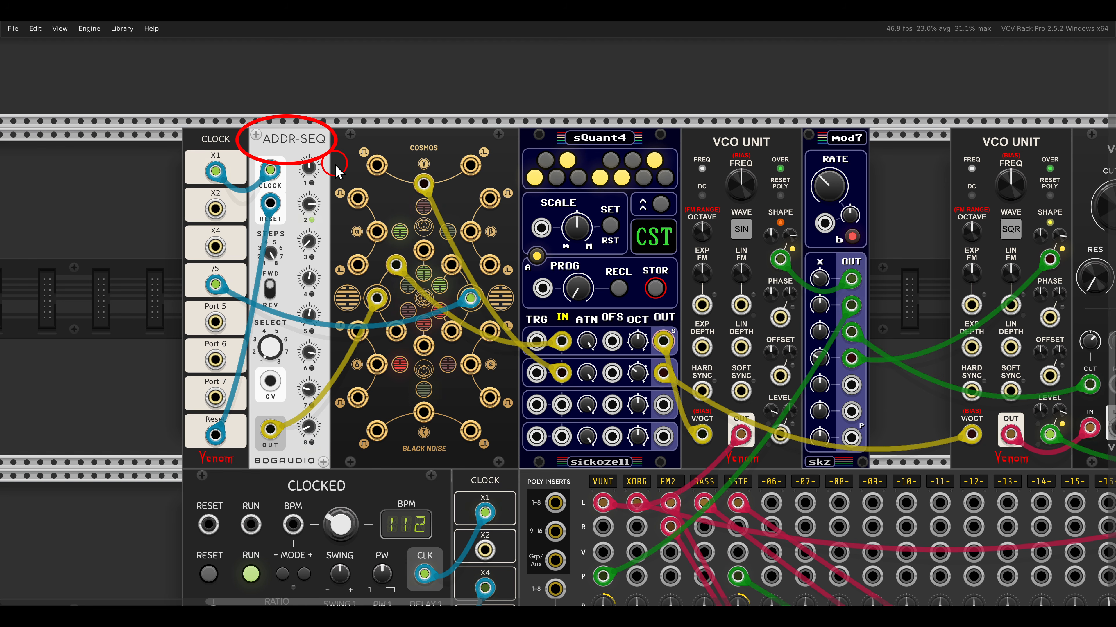
scroll(639, 304, "down", 4)
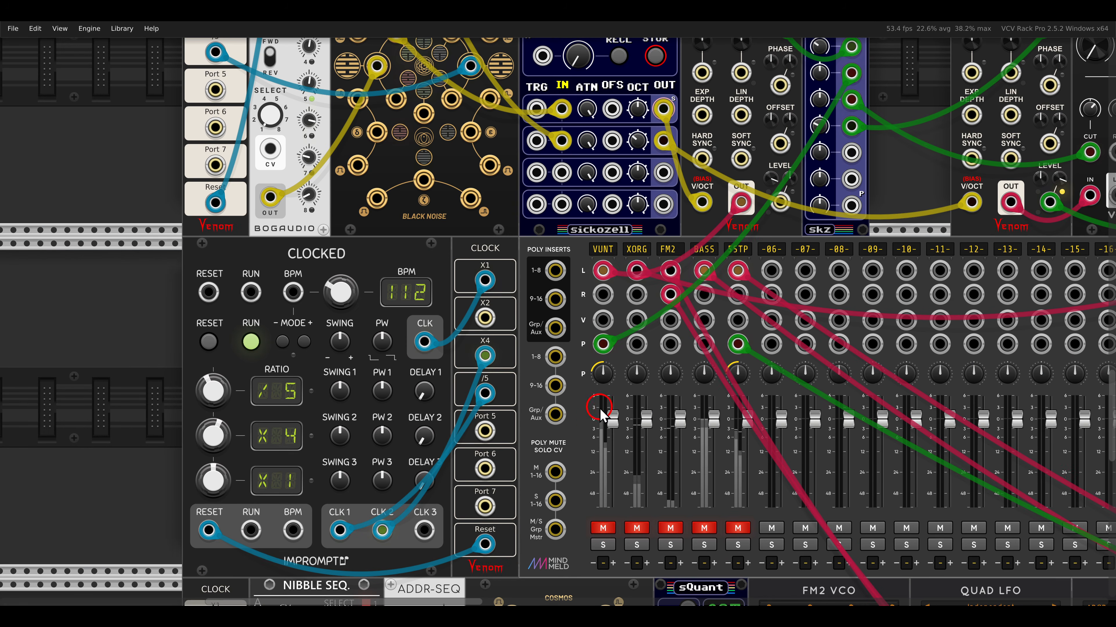
scroll(545, 288, "up", 4)
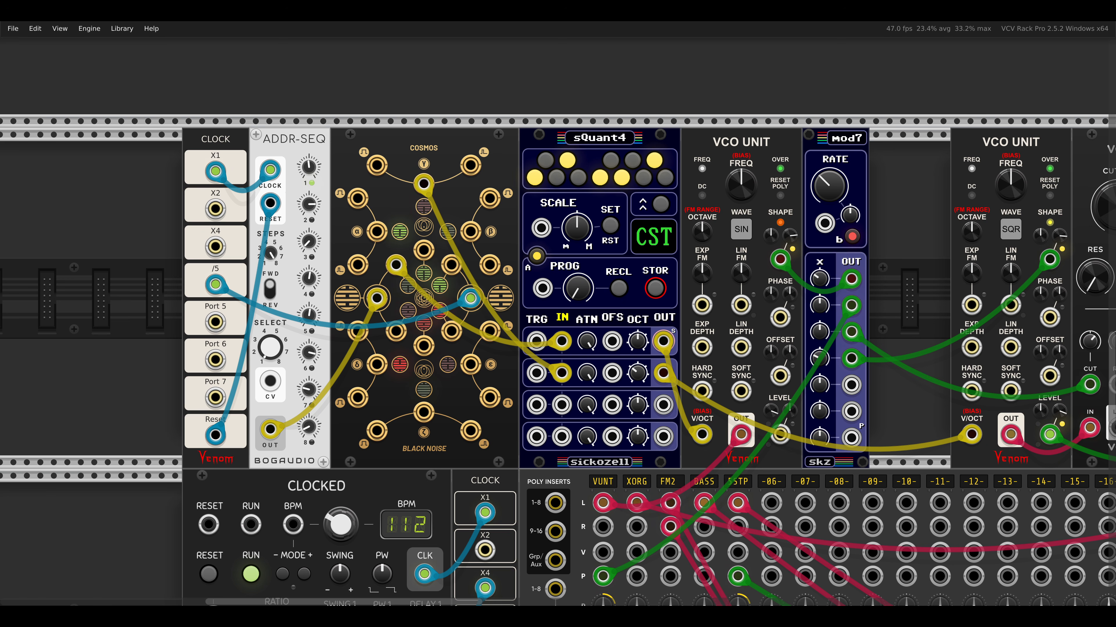
Examine the COSMOS XOR output, the /5 clock feeding its Y input, the CLOCKED ratios and the ADDR-SEQ sequence.
left_click_drag(392, 163, 451, 208)
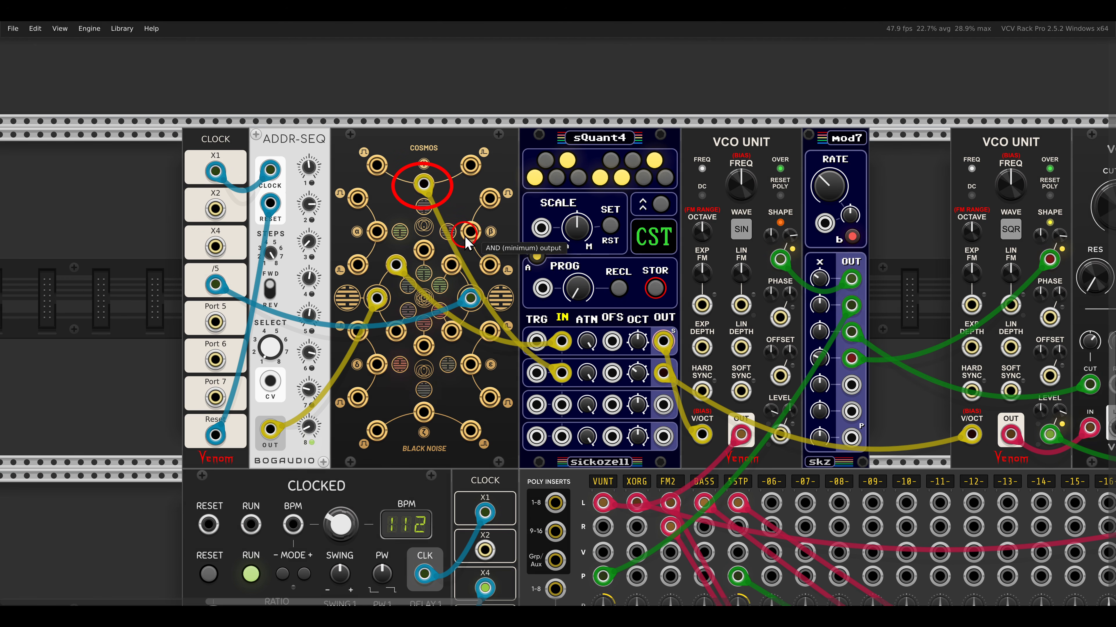
left_click_drag(444, 280, 487, 314)
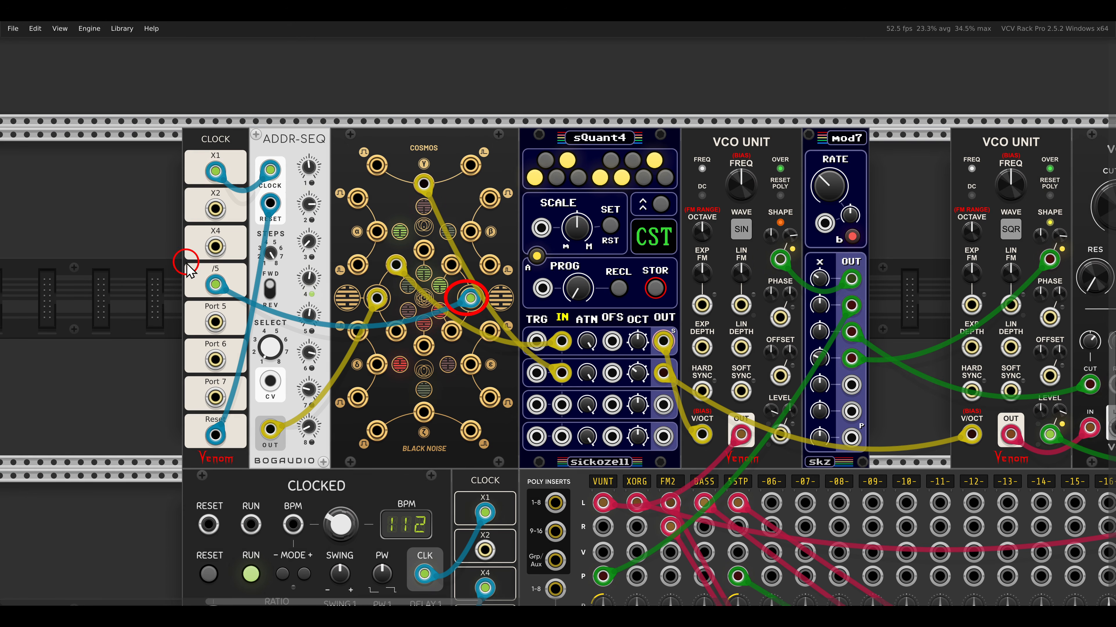
left_click_drag(187, 263, 240, 300)
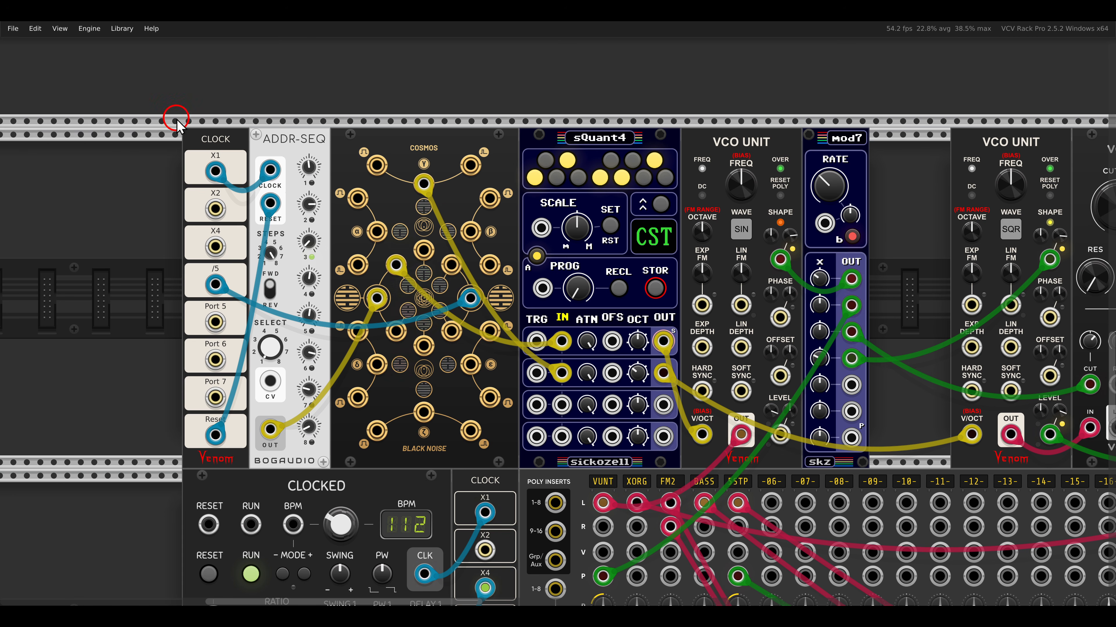
left_click_drag(175, 117, 236, 155)
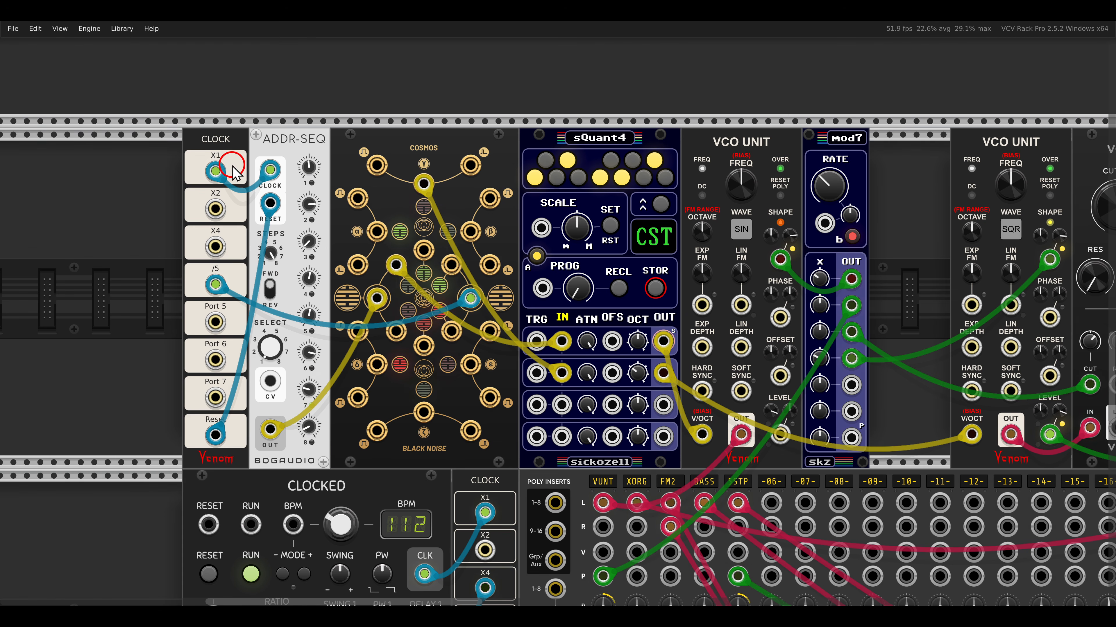
scroll(236, 173, "down", 5)
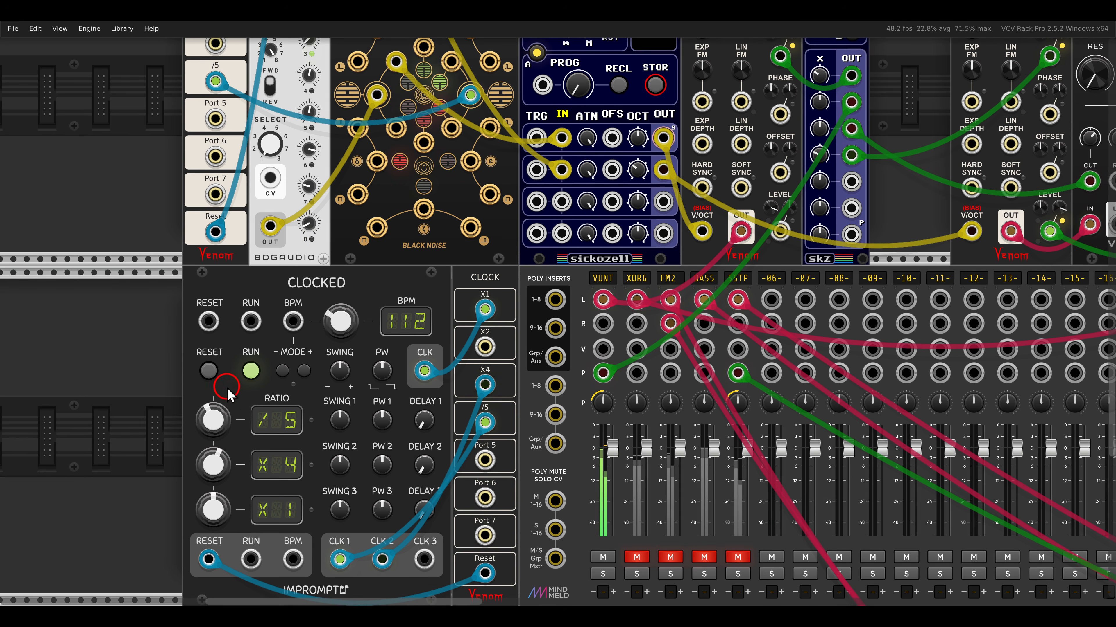
left_click_drag(227, 394, 312, 452)
scroll(276, 317, "up", 4)
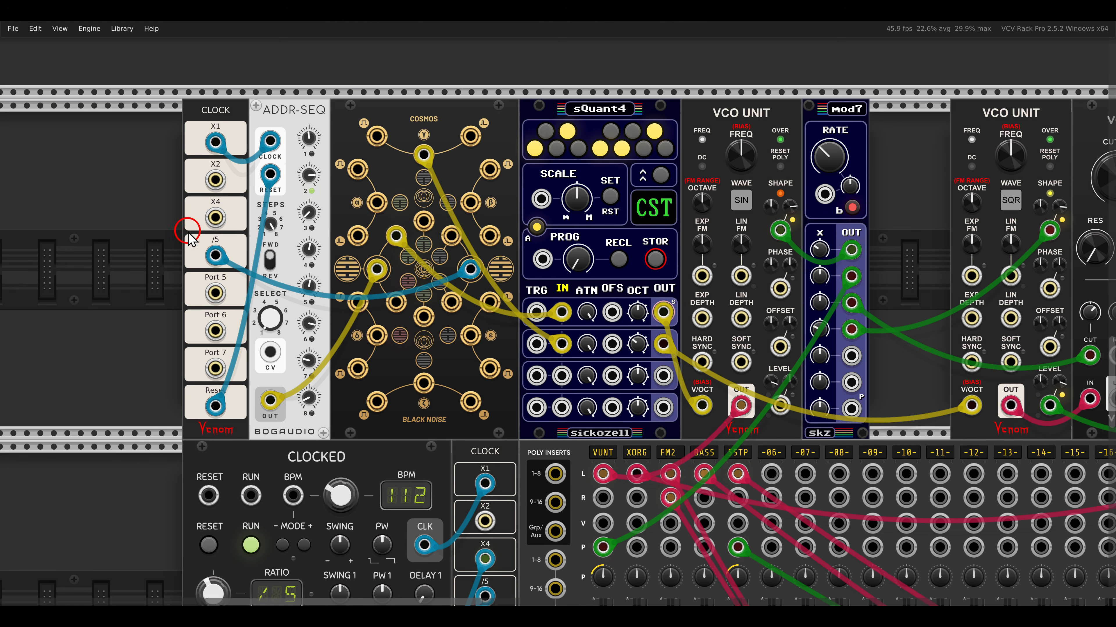
left_click_drag(187, 230, 238, 277)
mouse_move(251, 105)
left_mouse_down()
mouse_move(308, 89)
mouse_move(336, 133)
left_mouse_up()
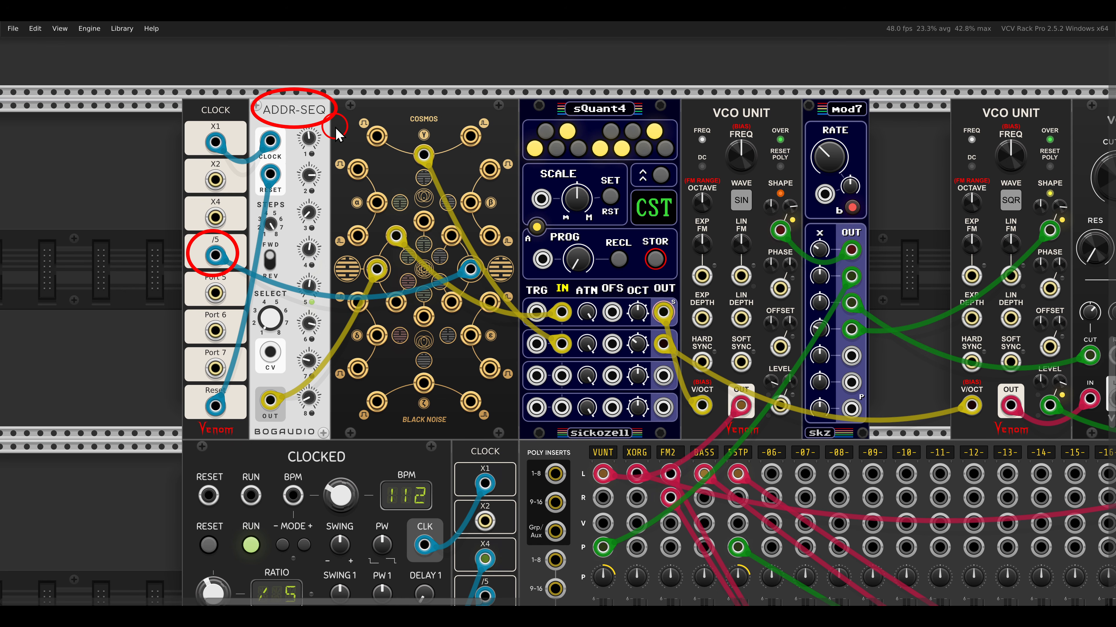
Inspect the second VCO UNIT voice through VCF, ADSR EG and the Prince of Perception delay, and unmute the XORG mixer channel.
left_click_drag(872, 226, 357, 227)
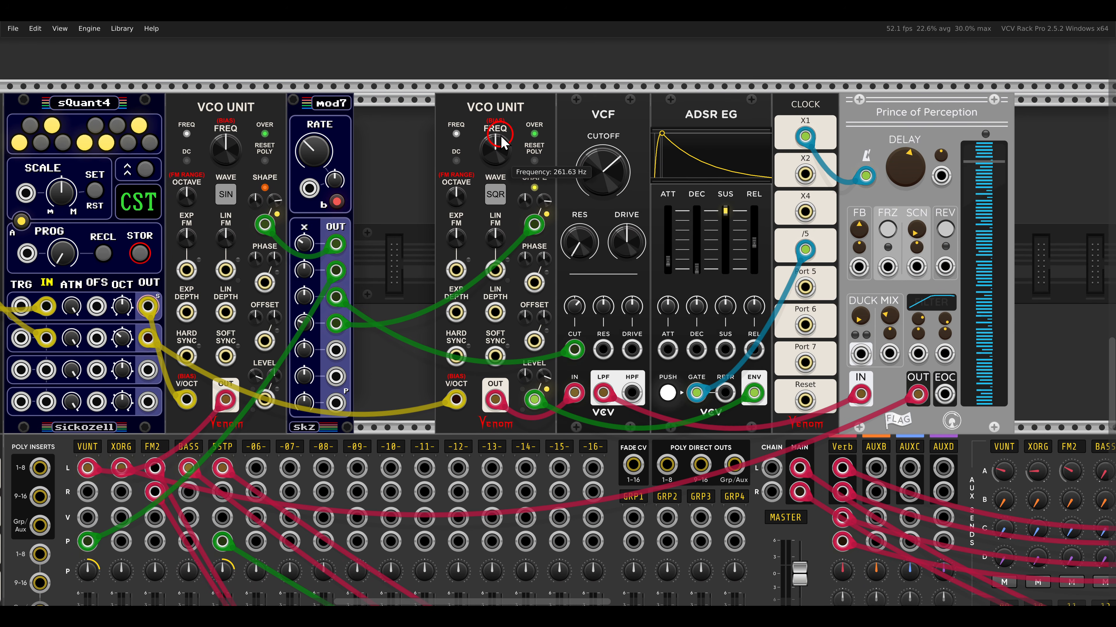
left_click_drag(359, 288, 520, 256)
scroll(426, 280, "down", 2)
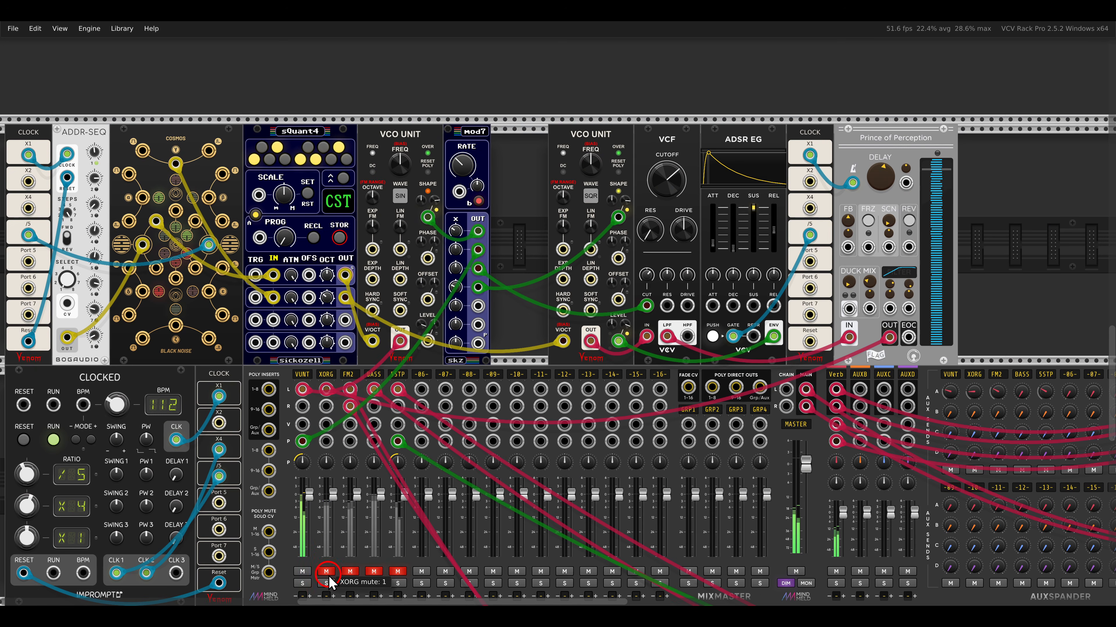
left_click(328, 575)
left_click_drag(381, 245, 497, 272)
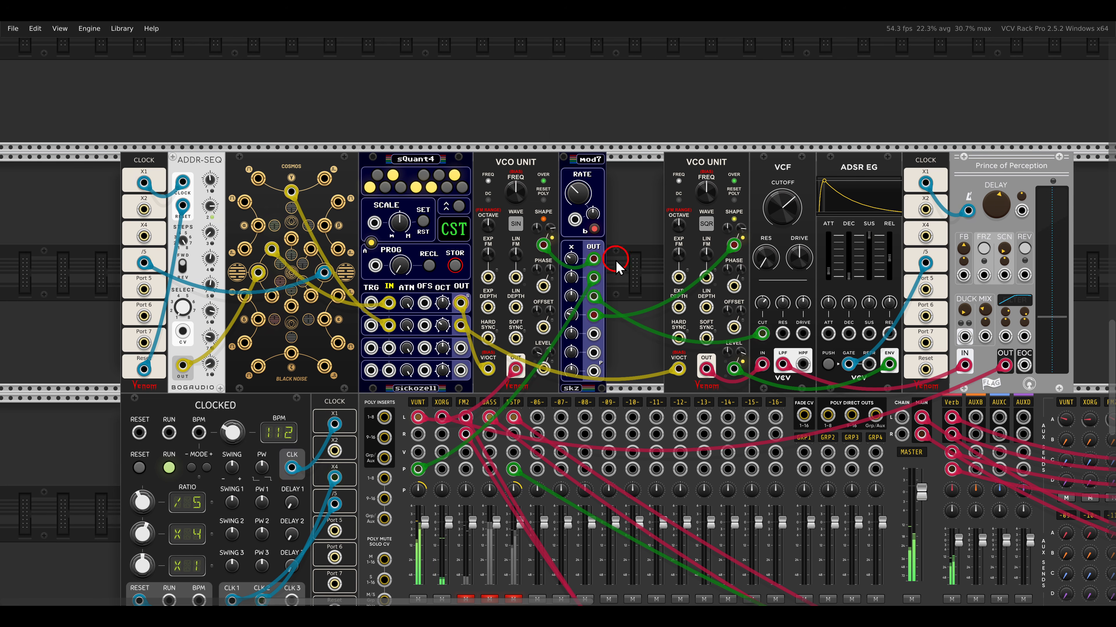
Locate the lower-row patch where NIBBLE SEQ, ADDR-SEQ and COSMOS drive the sQuant and the Surge XT FM2 VCO voice.
scroll(612, 286, "down", 10)
scroll(585, 301, "down", 1)
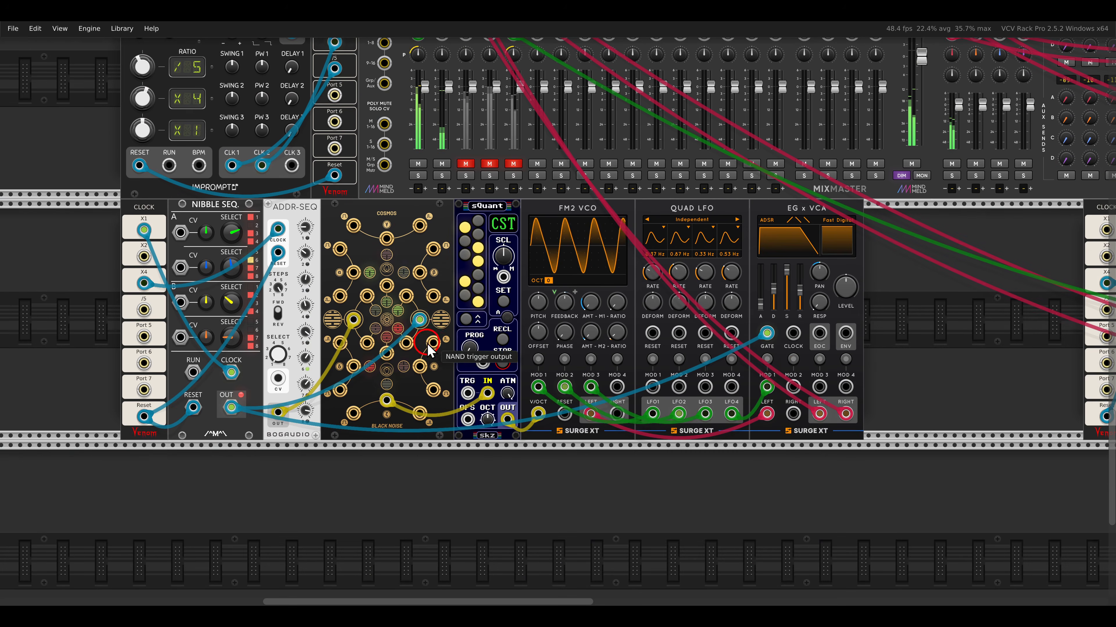
scroll(435, 328, "up", 1)
left_click_drag(427, 326, 519, 320)
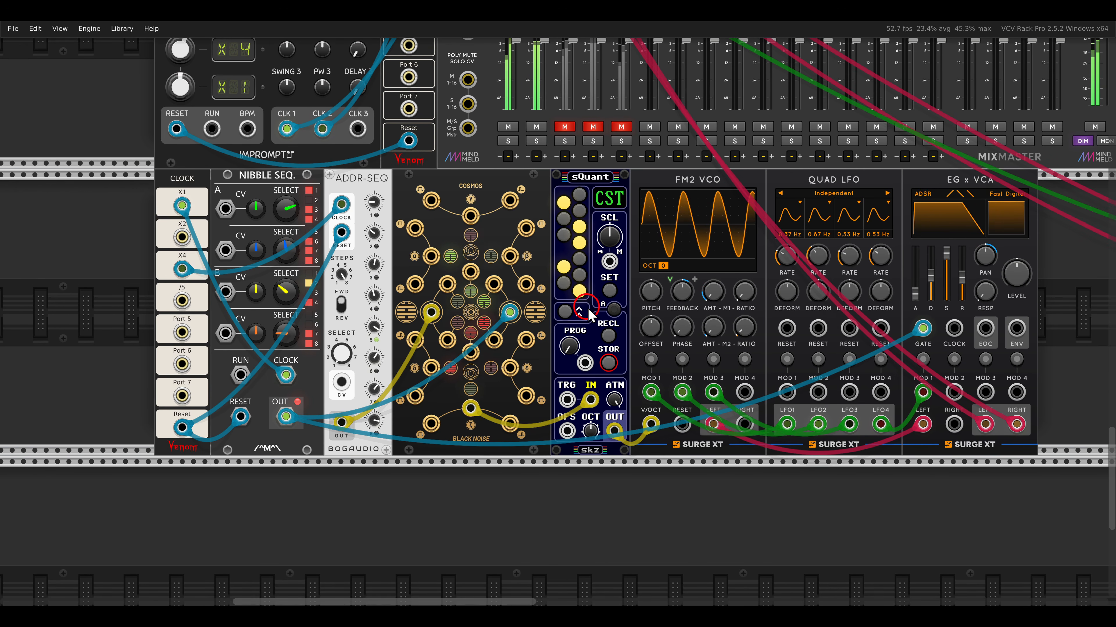
scroll(659, 316, "up", 1)
mouse_move(660, 316)
left_mouse_down()
mouse_move(637, 314)
mouse_move(659, 320)
left_mouse_up()
scroll(637, 315, "down", 1)
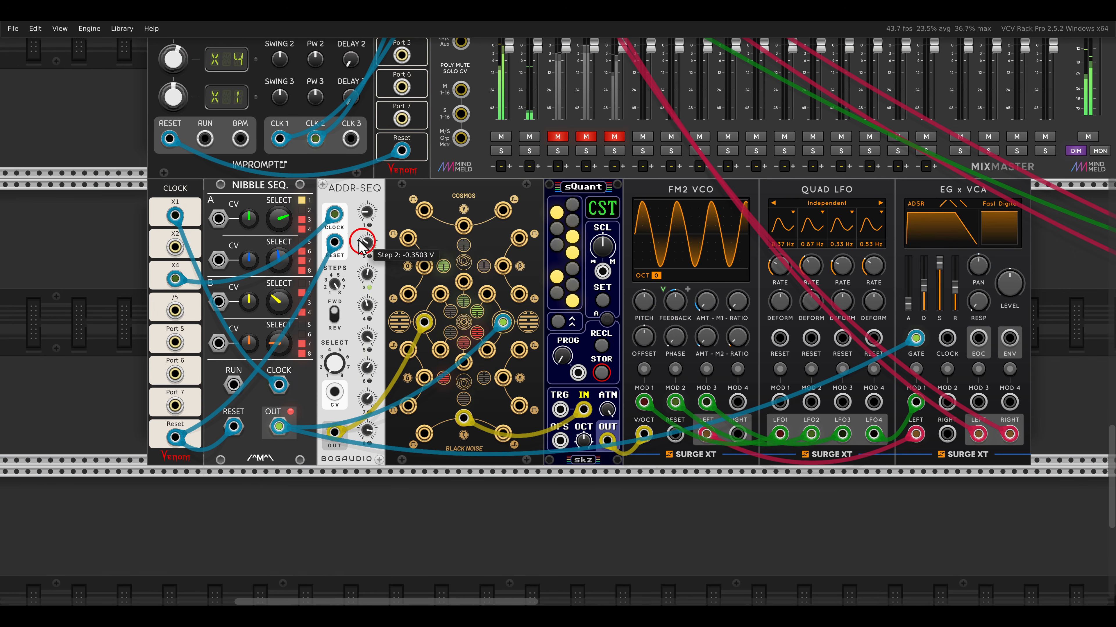
Inspect the NIBBLE SEQ gate feeding the COSMOS Y input and the lower COSMOS output, and unmute the FM2 mixer channel.
mouse_move(285, 205)
left_mouse_down()
mouse_move(303, 196)
mouse_move(304, 207)
left_mouse_up()
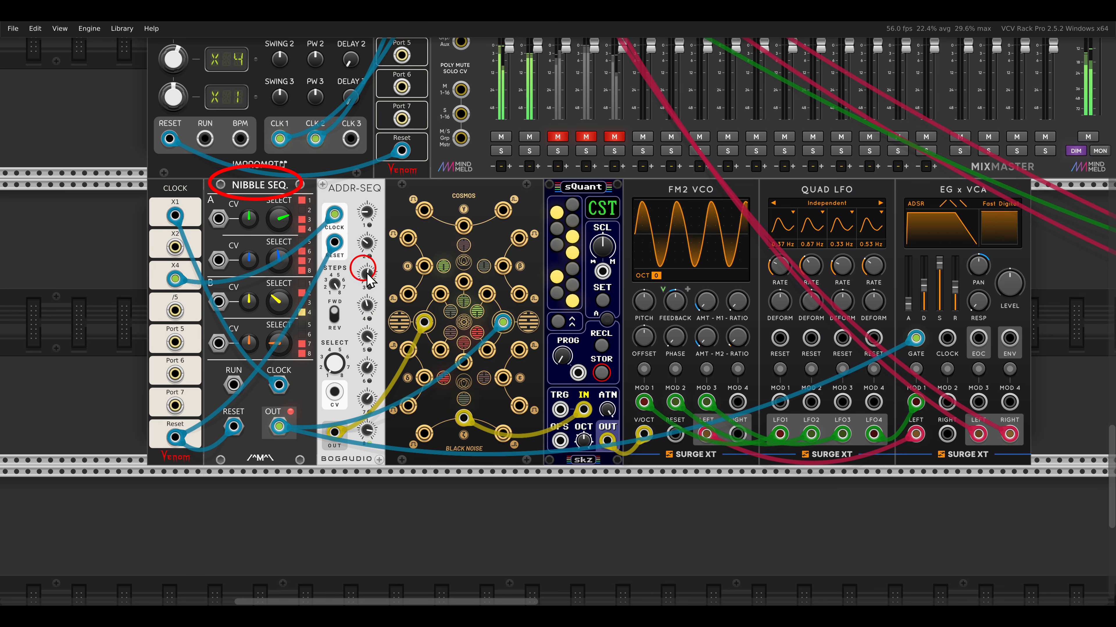
left_click_drag(518, 345, 518, 344)
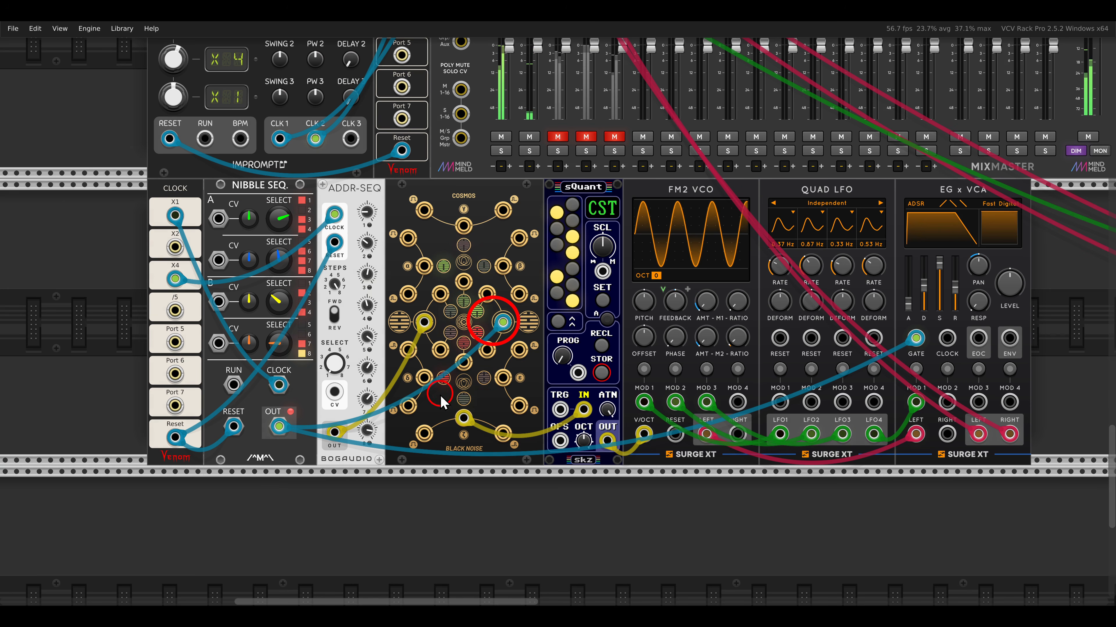
left_click_drag(436, 400, 485, 437)
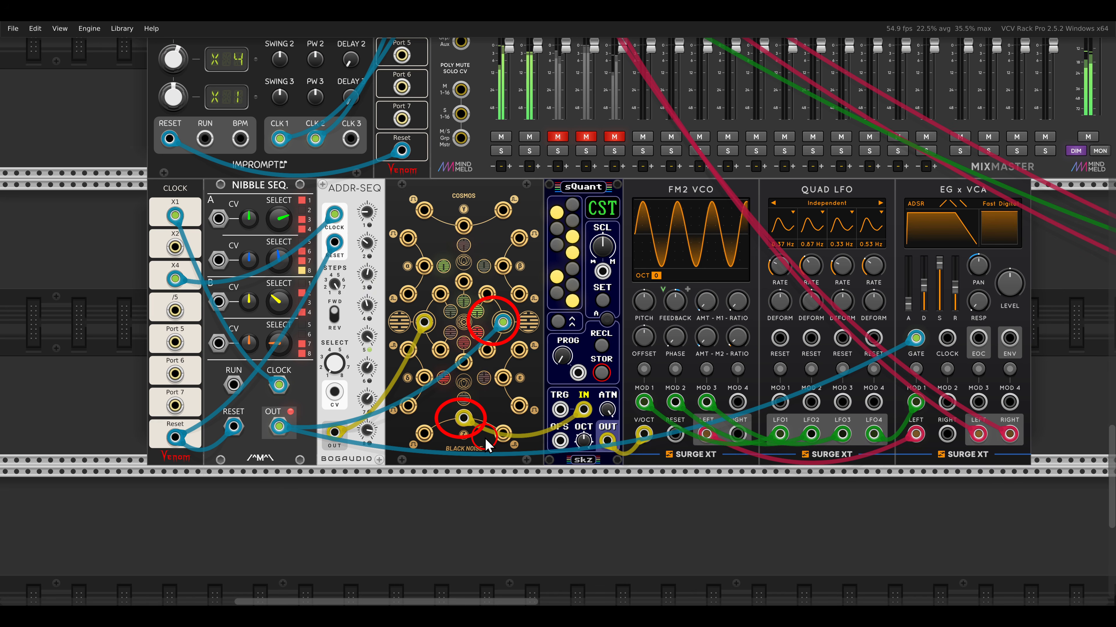
left_click(559, 139)
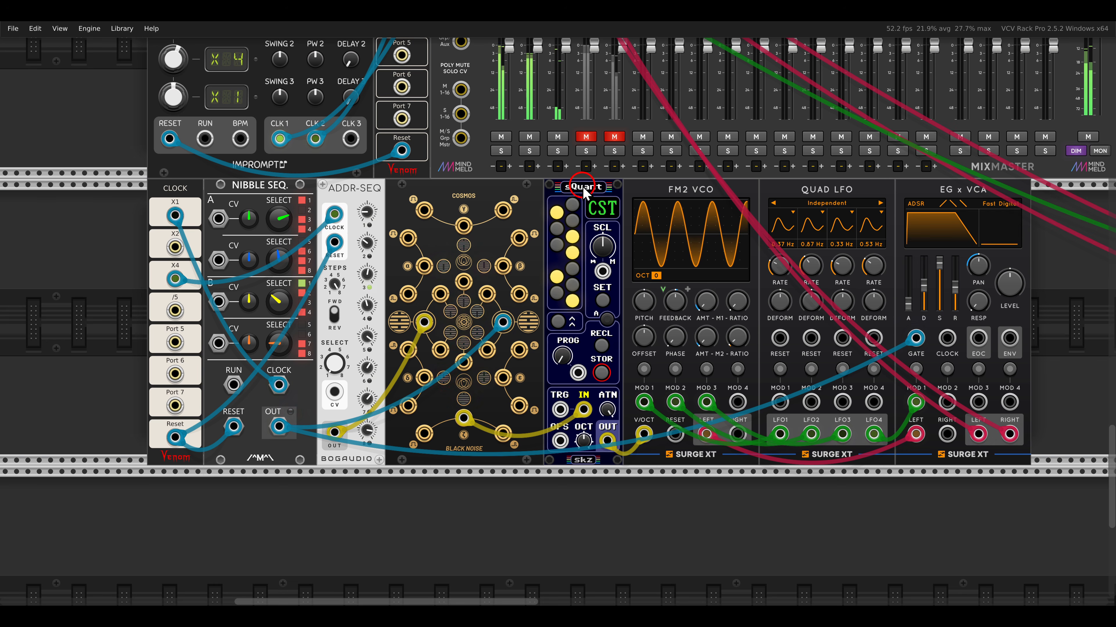
Find the patch where two ADDR-SEQs feed COSMOS and sQuant4 drives two VCO UNITs, and inspect its first sequencer.
scroll(583, 189, "down", 1)
scroll(828, 253, "right", 1)
scroll(823, 257, "right", 20)
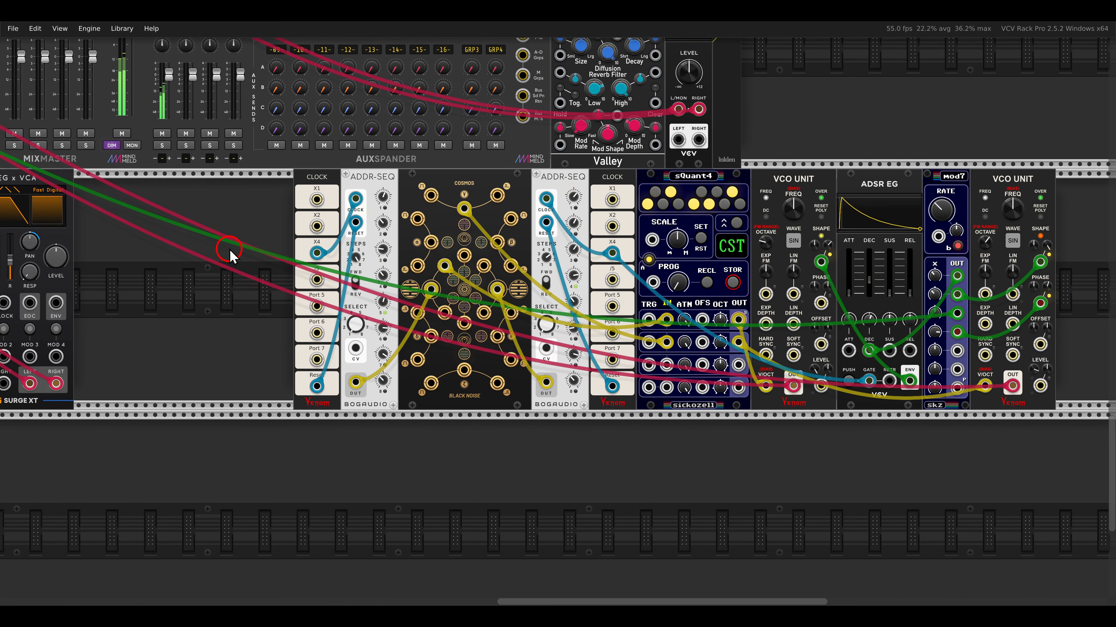
left_click_drag(229, 250, 215, 233)
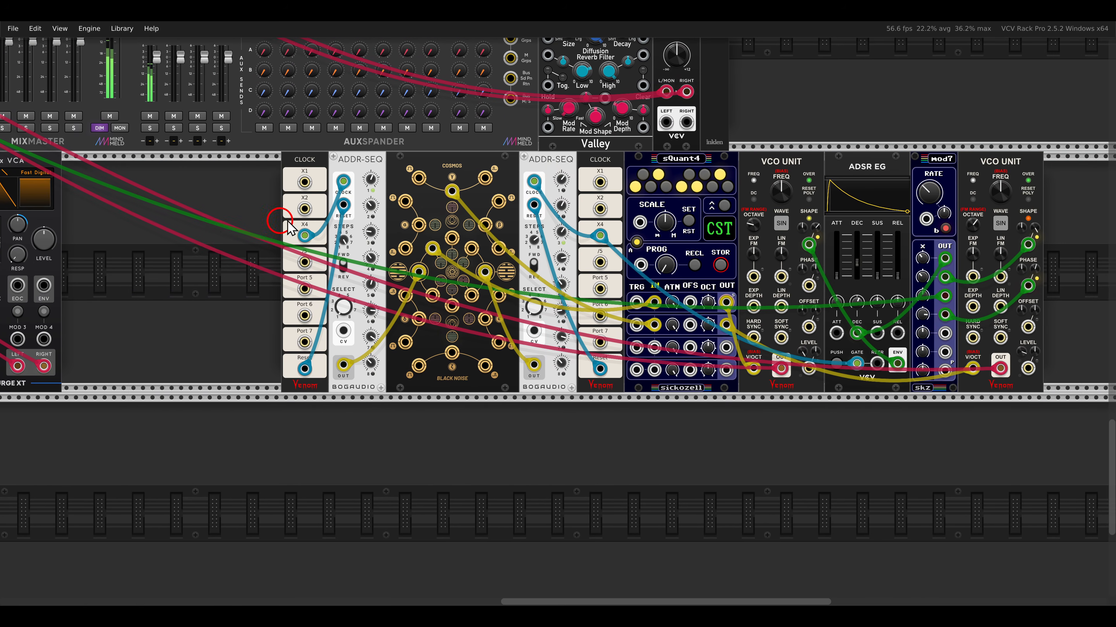
scroll(596, 194, "up", 1)
left_click_drag(598, 192, 524, 189)
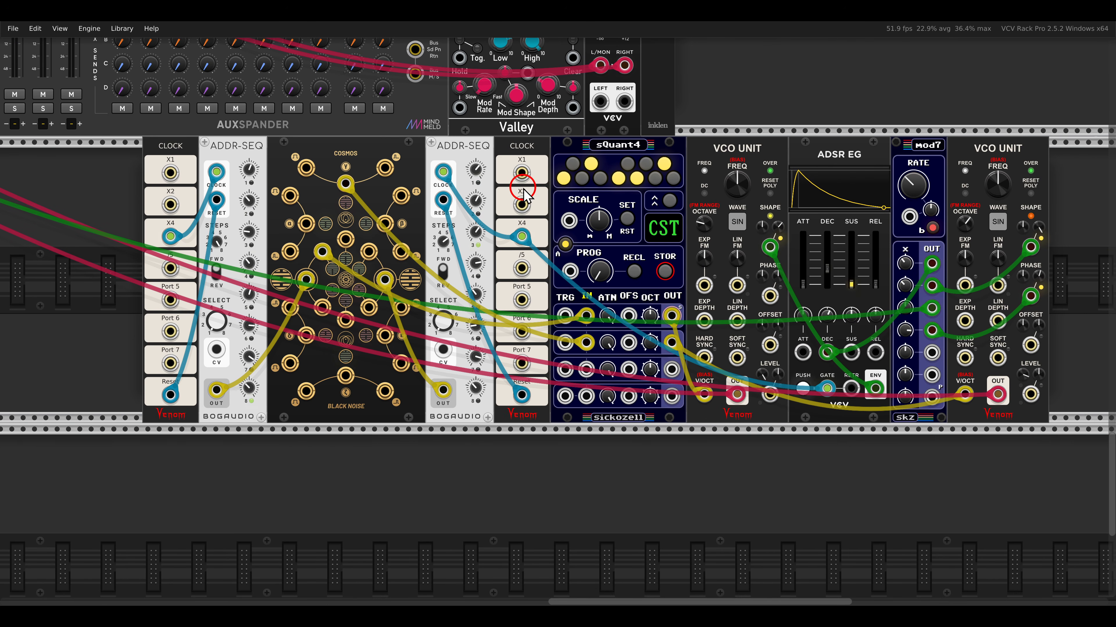
left_click_drag(195, 124, 270, 165)
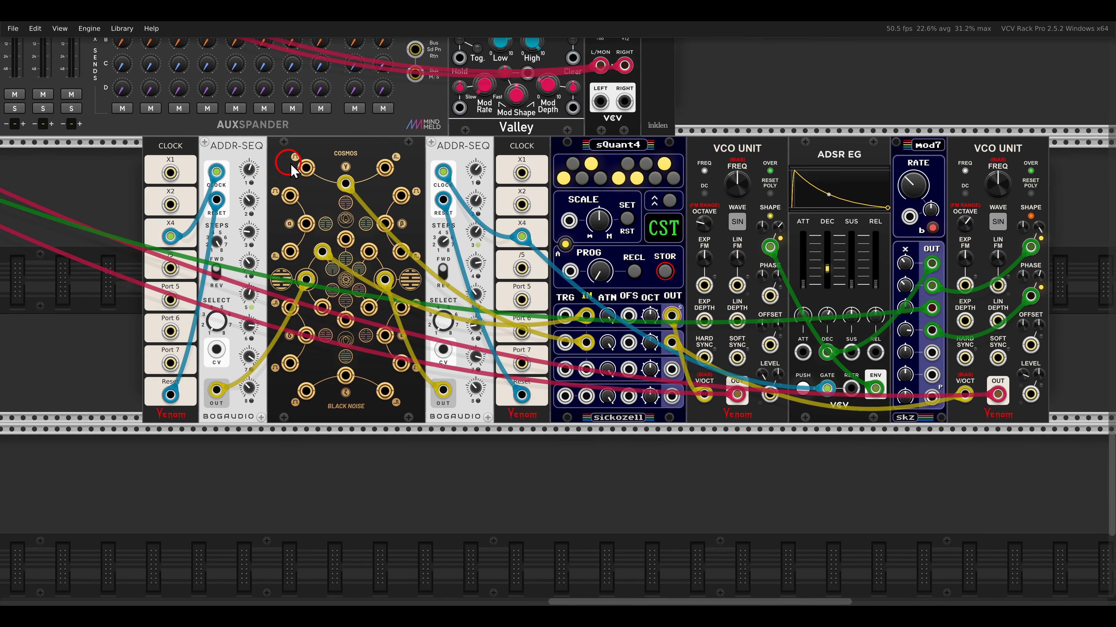
Unmute the BASS mixer channel and briefly solo it to hear the voice alone.
scroll(364, 198, "down", 1)
left_click_drag(141, 170, 651, 238)
left_click(96, 178)
left_click(95, 190)
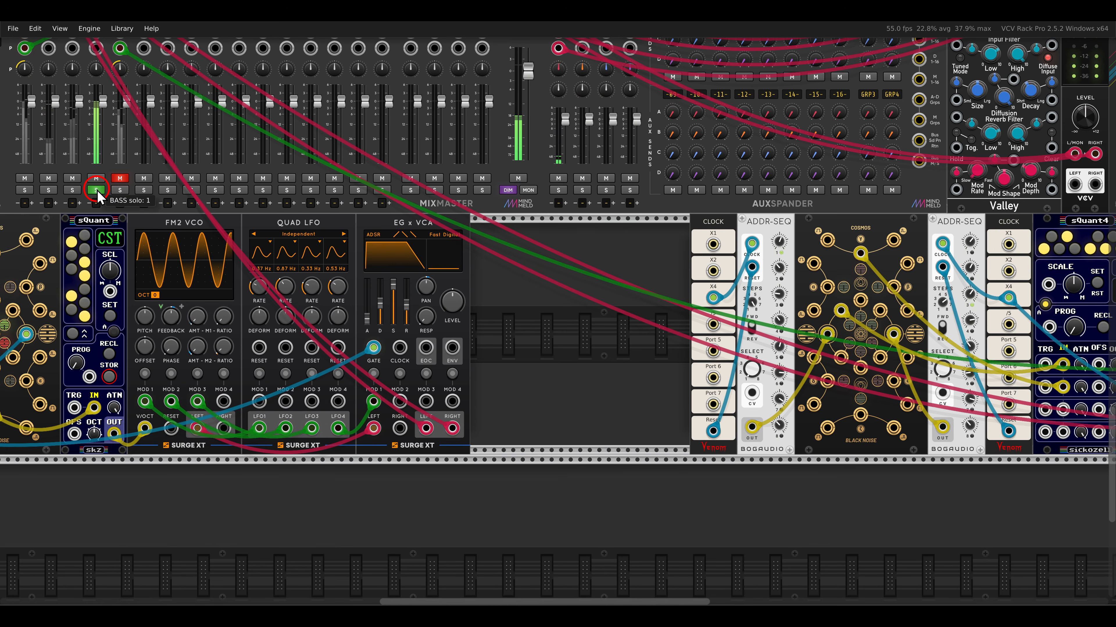
left_click(96, 190)
Examine how the second ADDR-SEQ feeds the COSMOS Y input and how the topmost COSMOS output reaches sQuant4.
left_click_drag(571, 320, 239, 276)
scroll(502, 268, "up", 3)
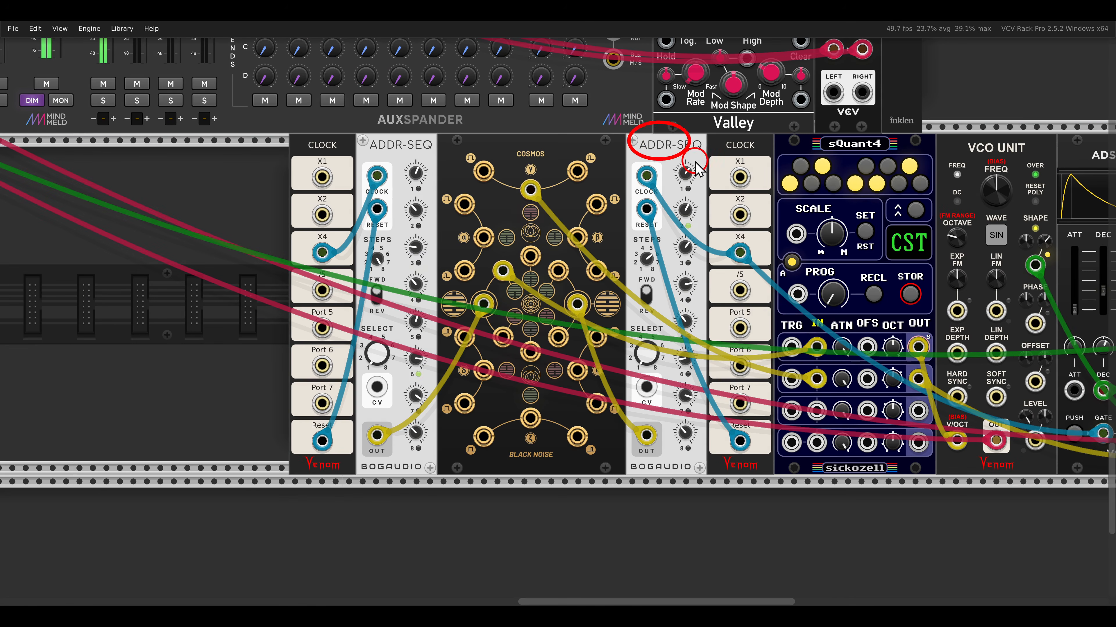
left_click_drag(550, 280, 605, 326)
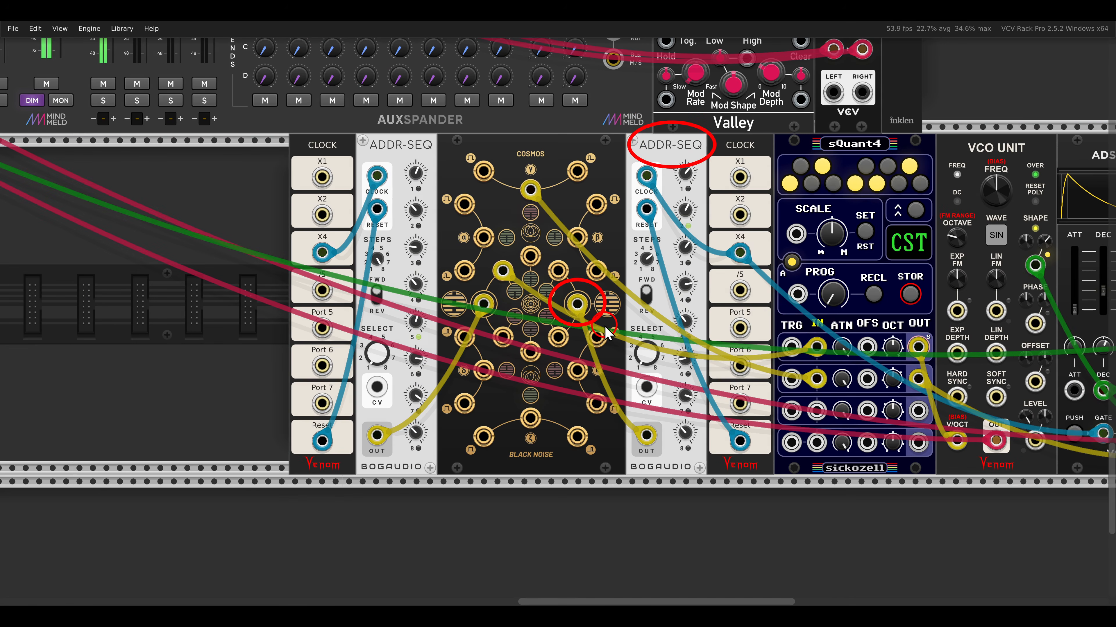
left_click_drag(541, 225, 555, 244)
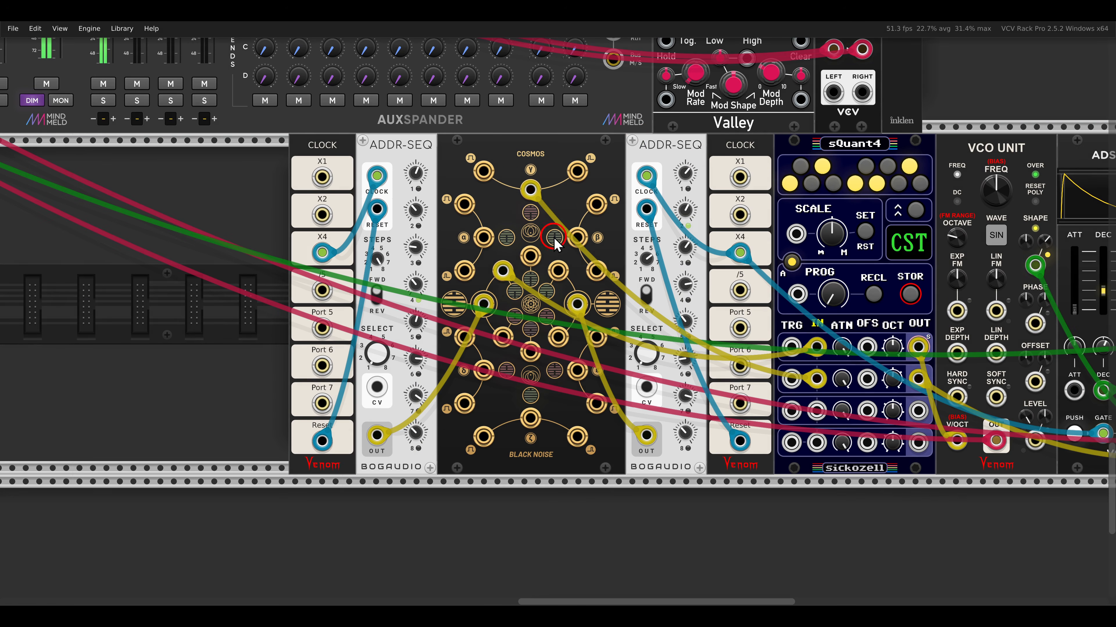
left_click_drag(510, 171, 551, 208)
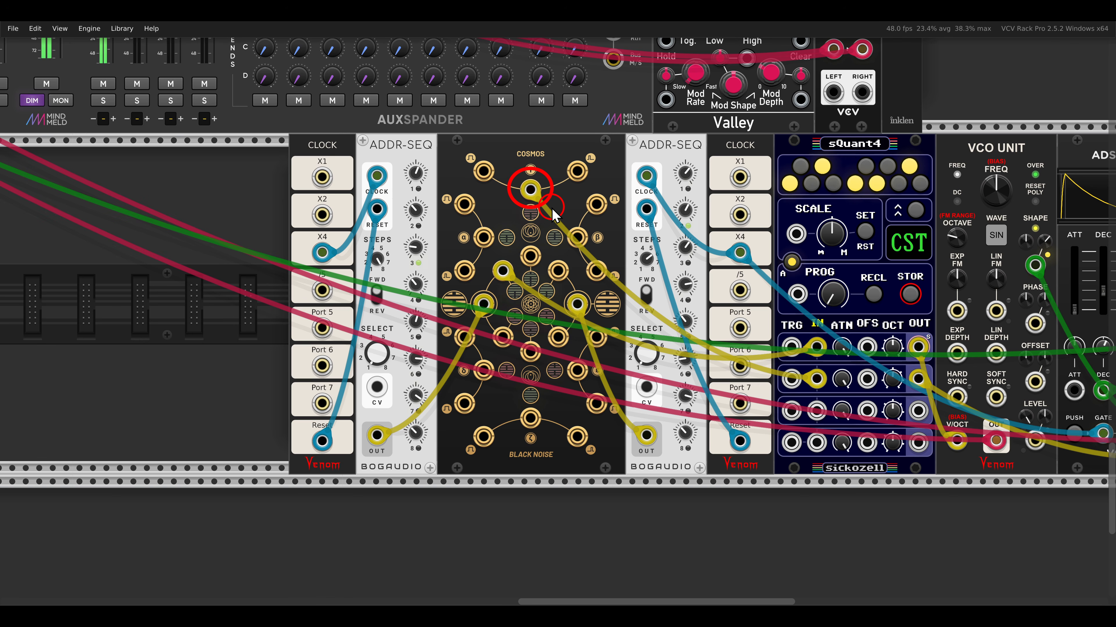
Survey the whole patch, with the voice rows above and below the MixMaster mixer in view.
scroll(551, 208, "down", 5)
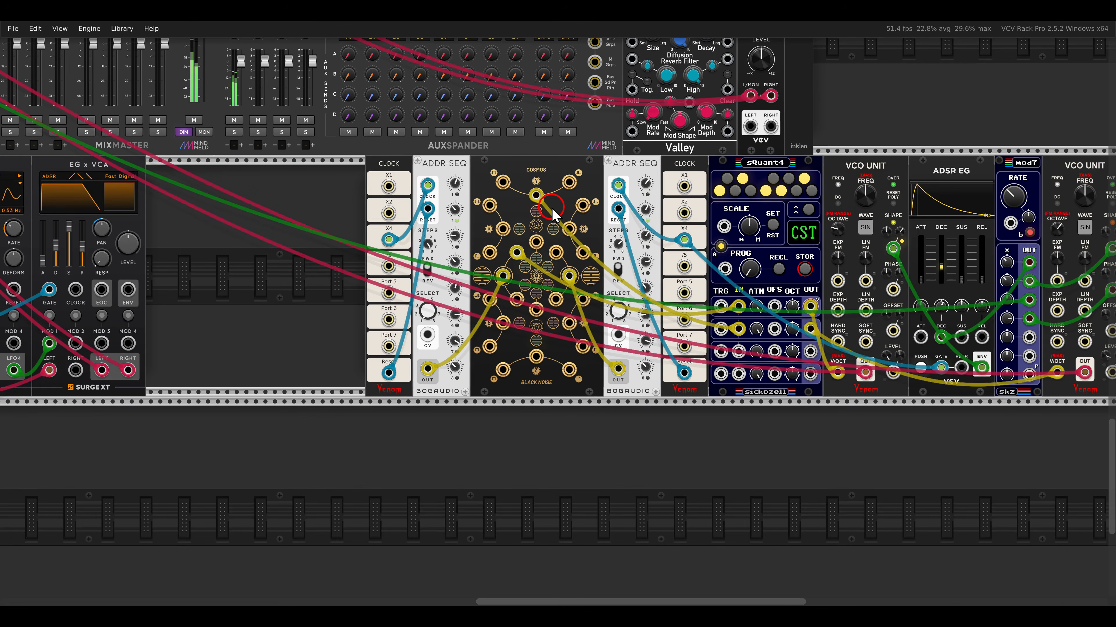
scroll(437, 206, "up", 3)
scroll(409, 206, "left", 8)
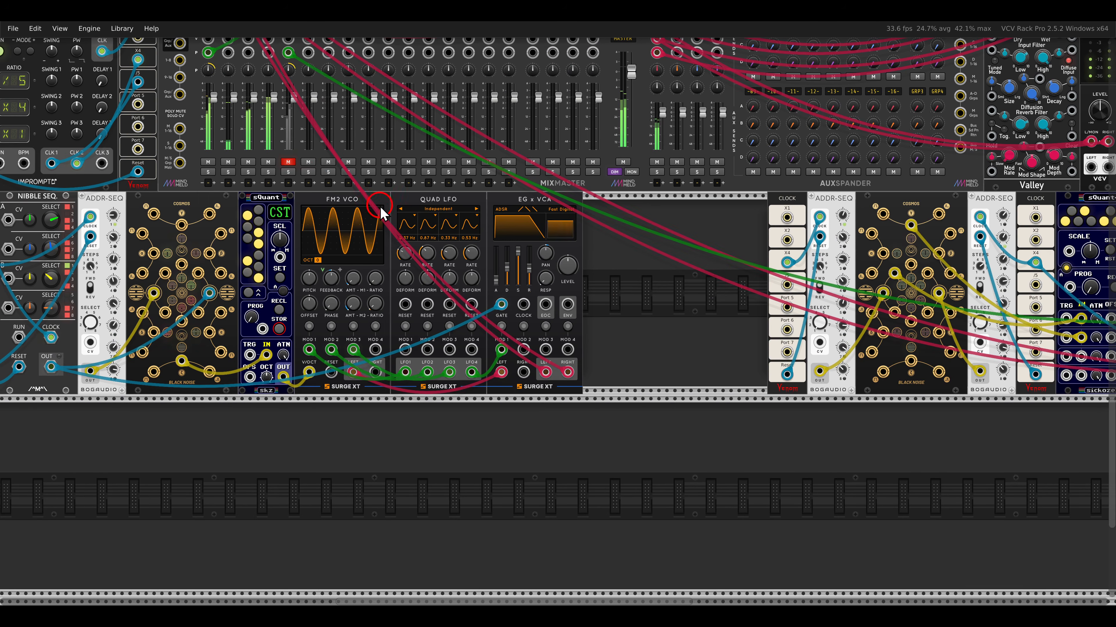
scroll(556, 203, "down", 5)
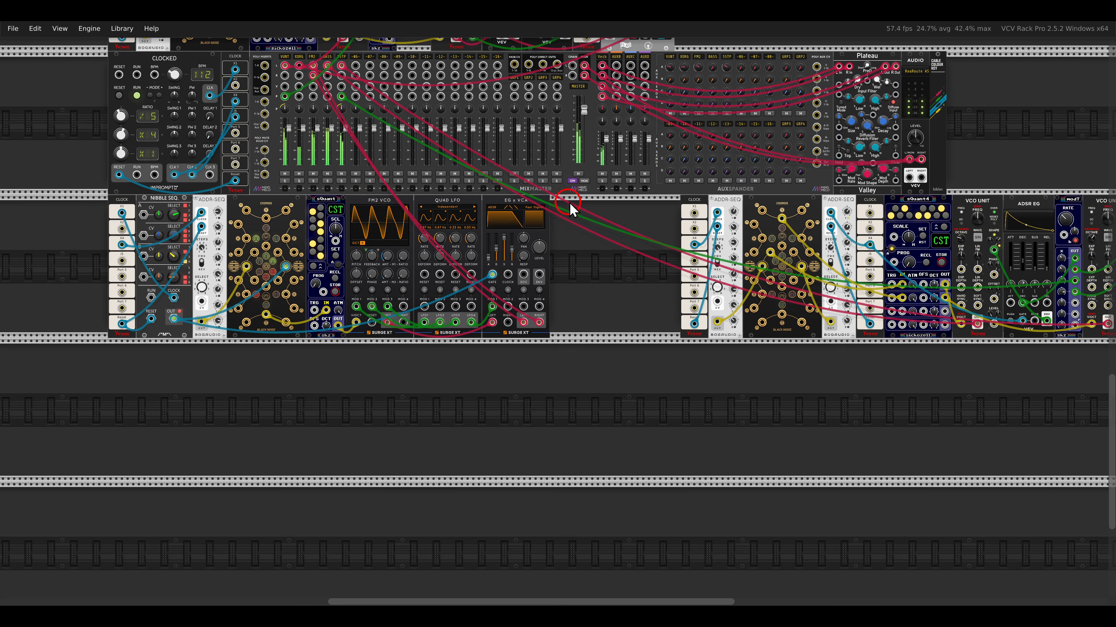
scroll(523, 351, "up", 1)
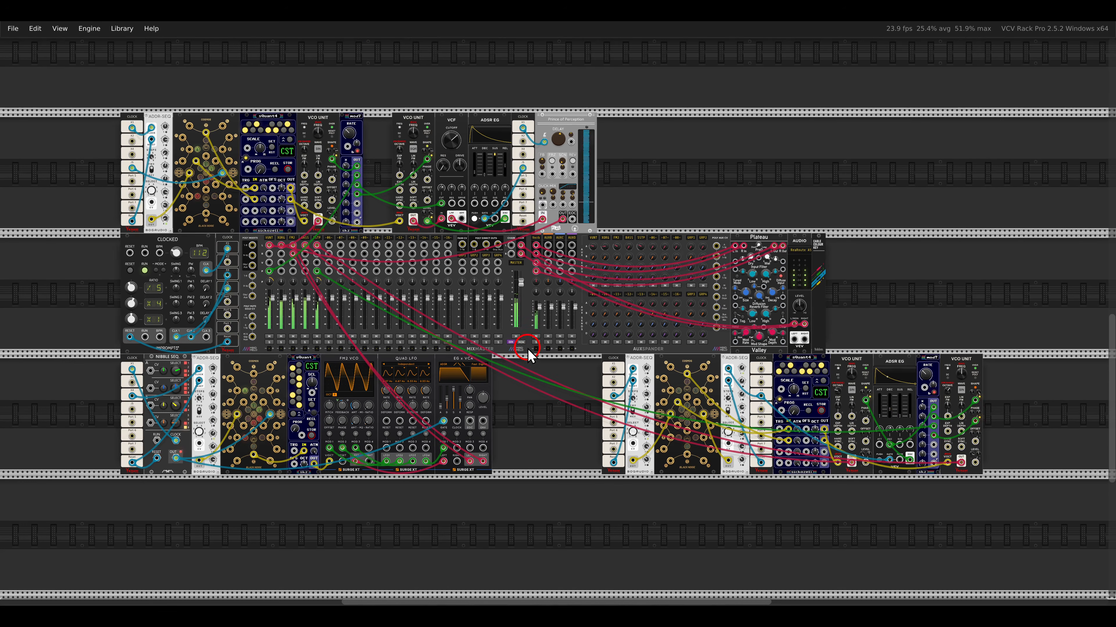
left_click_drag(526, 384, 543, 386)
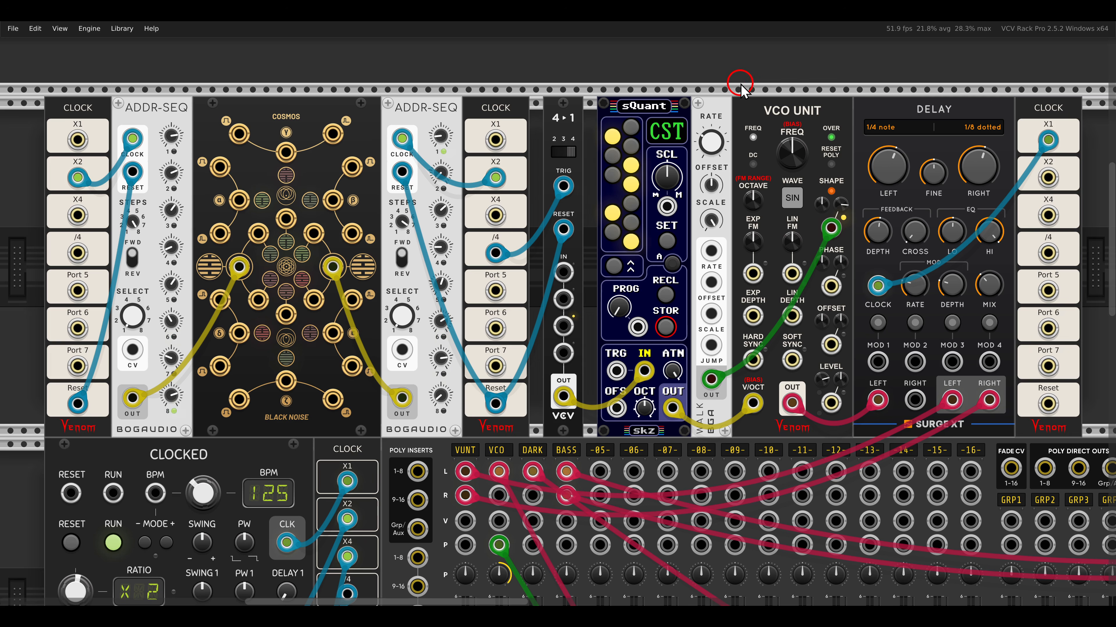
In the 125 BPM patch, inspect the mixer channels, the two ADDR-SEQs around COSMOS and the 4→1 sequential switch.
scroll(499, 424, "down", 5)
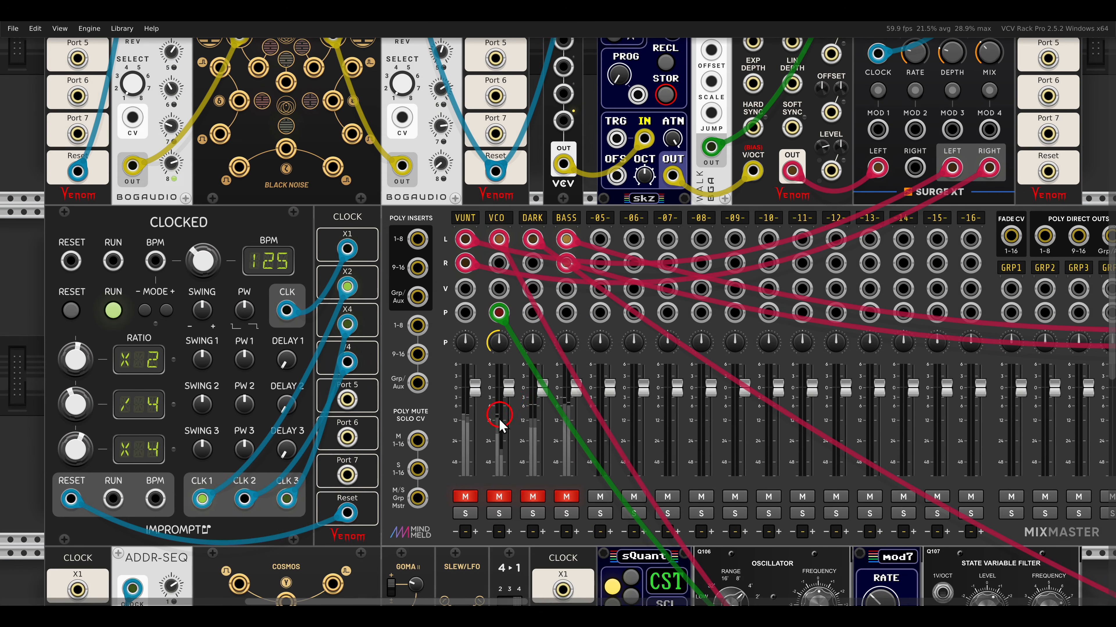
scroll(499, 424, "up", 5)
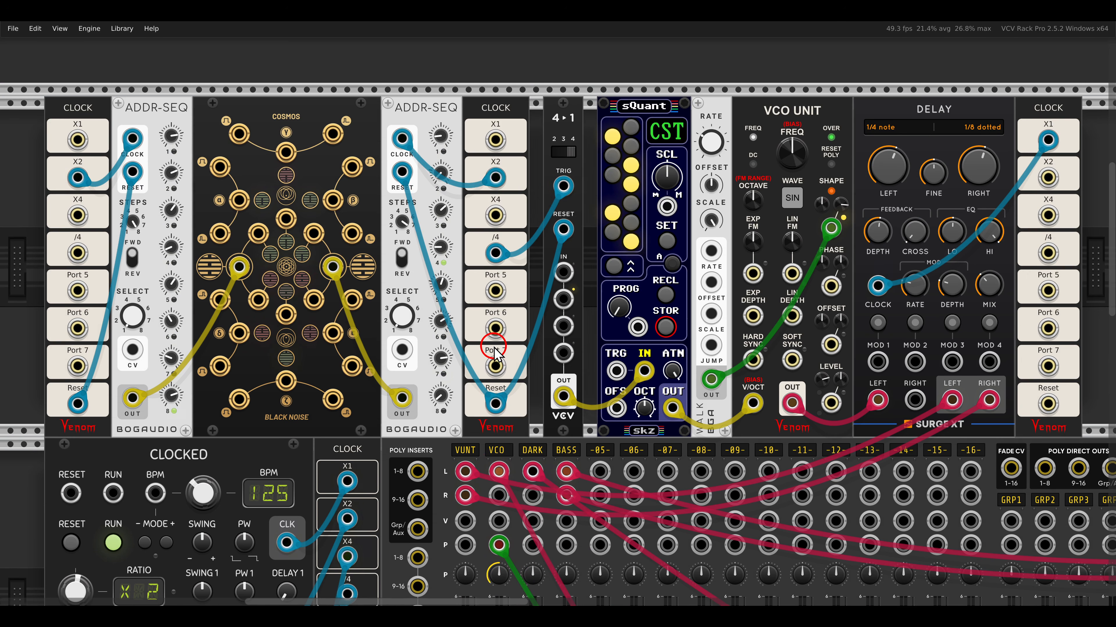
left_click_drag(114, 88, 187, 120)
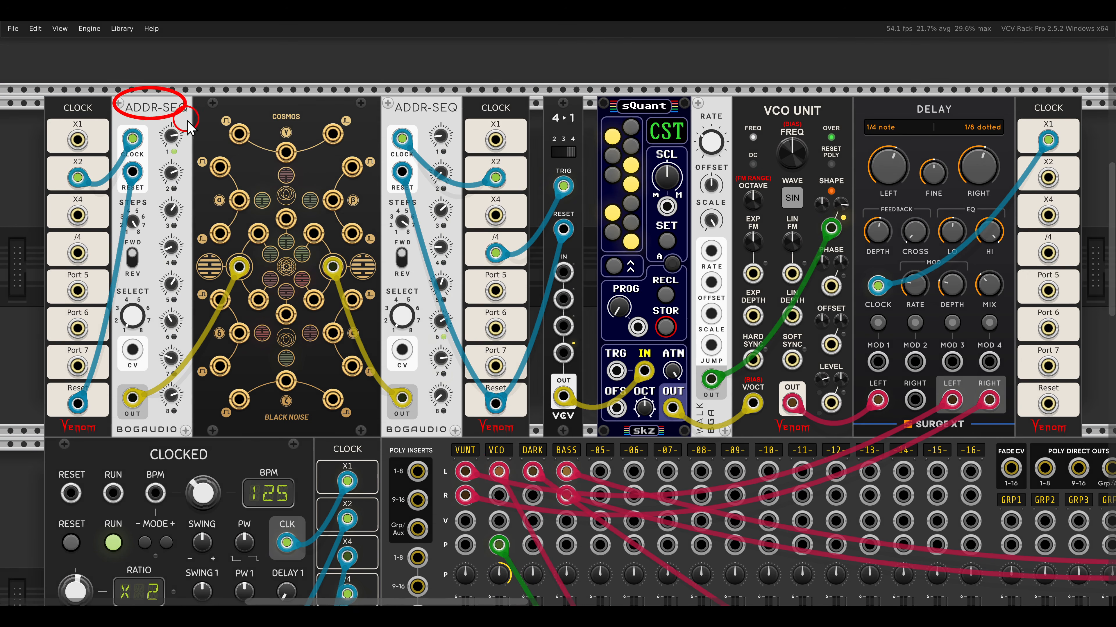
left_click_drag(387, 92, 471, 128)
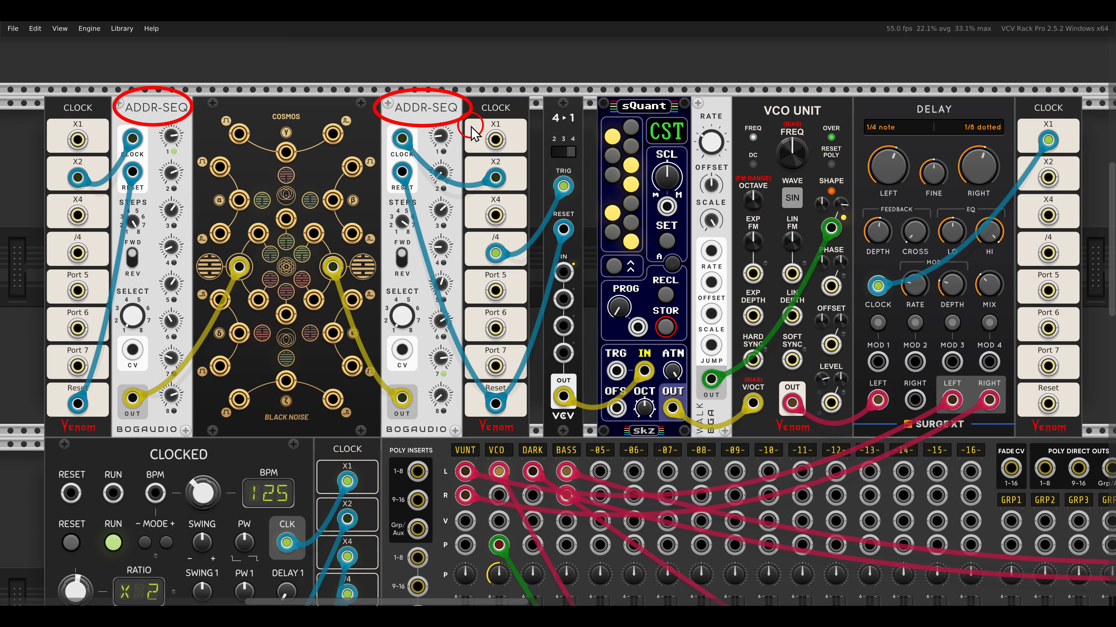
key("Escape")
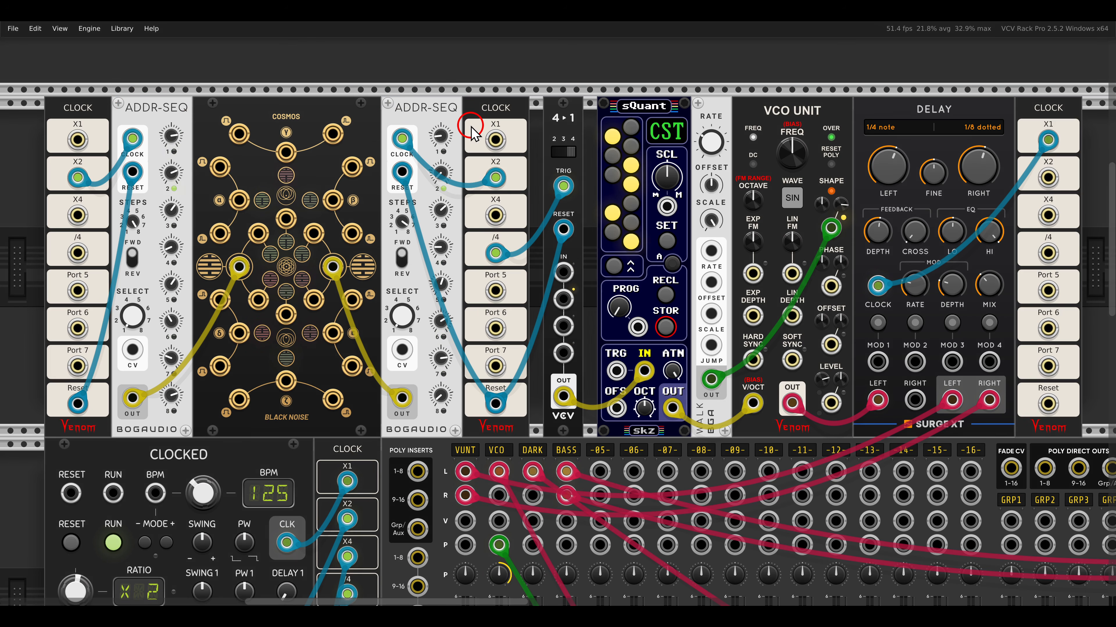
mouse_move(536, 97)
left_mouse_down()
mouse_move(527, 116)
mouse_move(580, 105)
mouse_move(592, 134)
left_mouse_up()
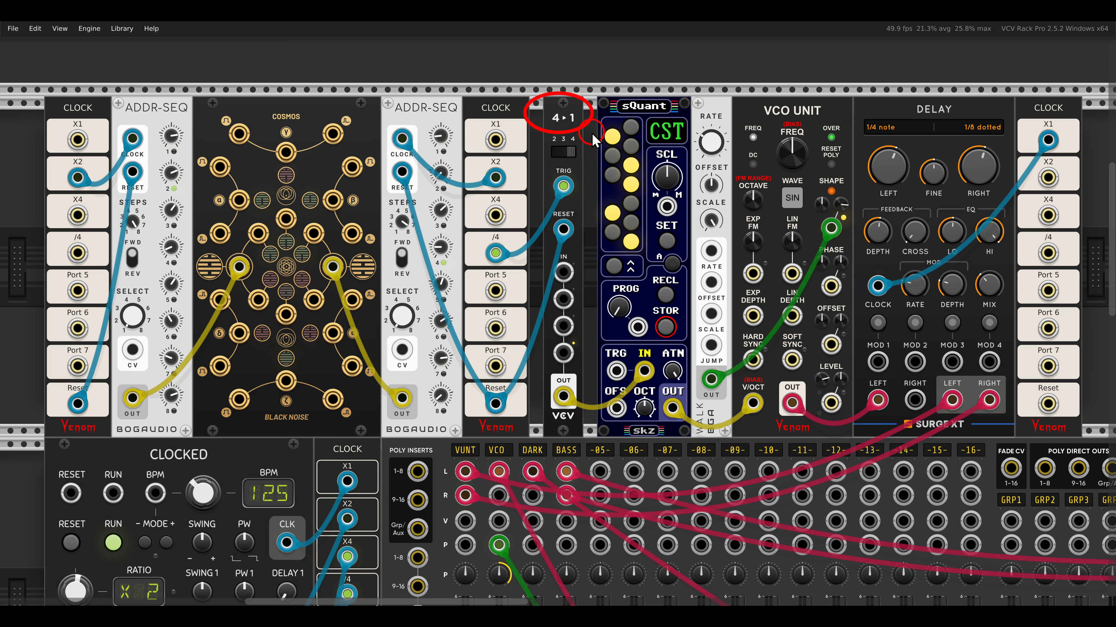
key("Escape")
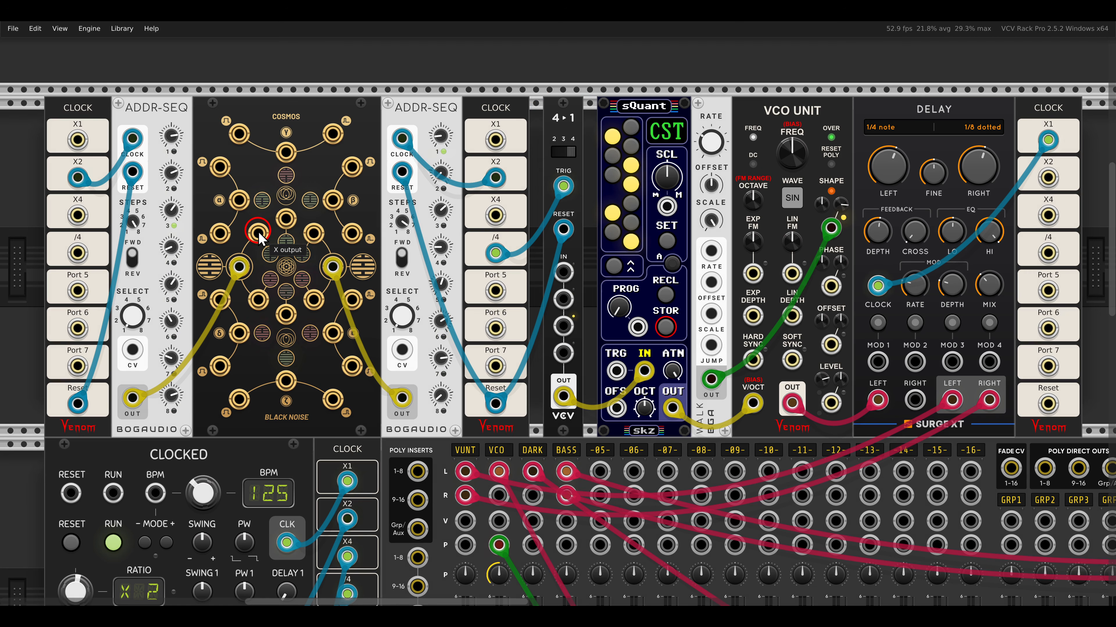
Patch the COSMOS X output, Sum (mean) output, the output mirroring X and the lower central output into 4→1 switch inputs 1 to 4.
left_click_drag(258, 232, 561, 271)
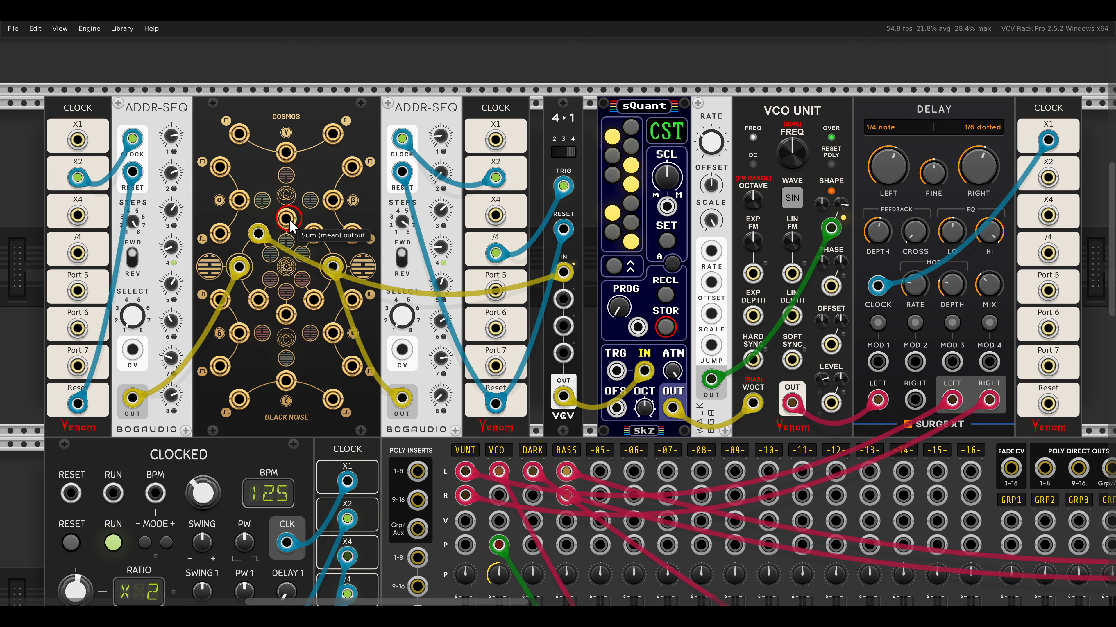
left_click_drag(286, 218, 563, 299)
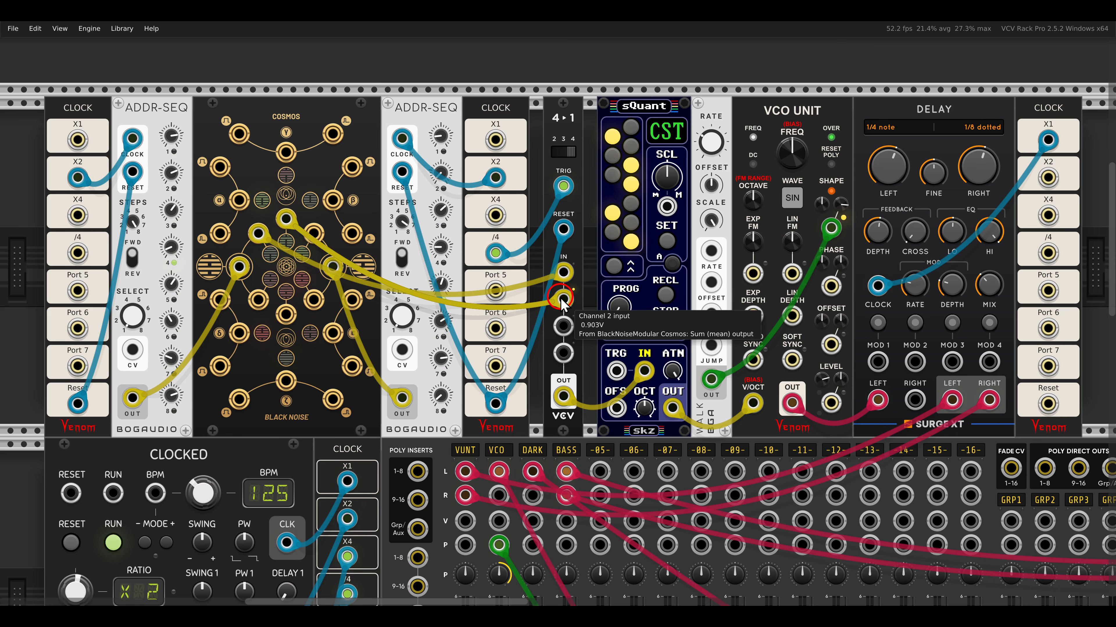
left_click_drag(314, 233, 562, 326)
left_click_drag(286, 314, 563, 353)
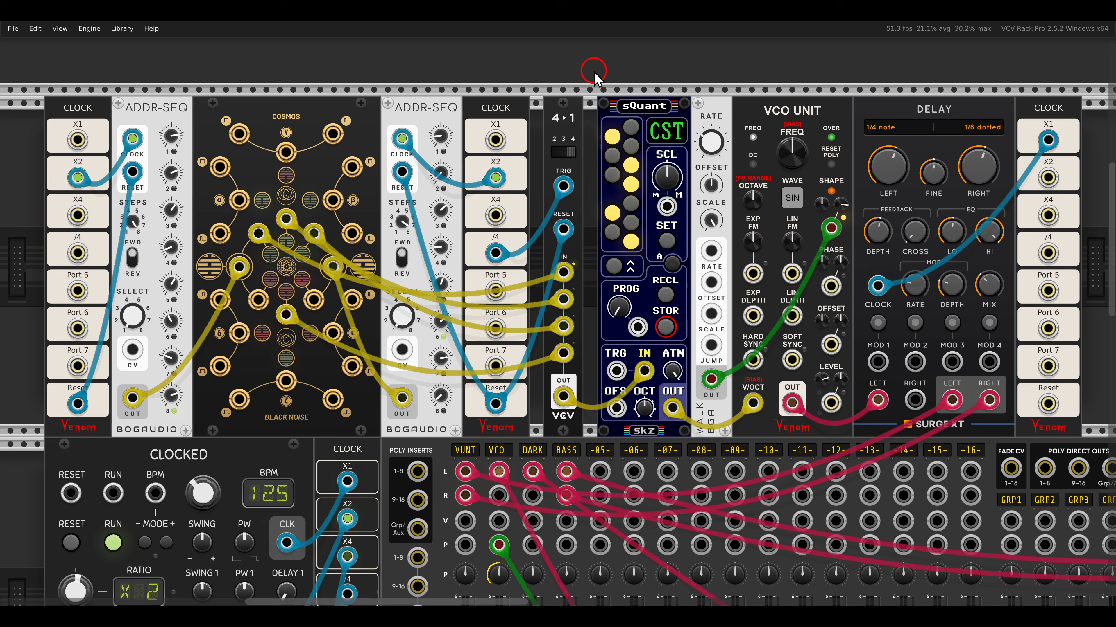
Examine the patch below the mixer, from ADDR-SEQ and SLEW/LFO through COSMOS to the four inputs of the 4→1 switch.
scroll(594, 79, "down", 15)
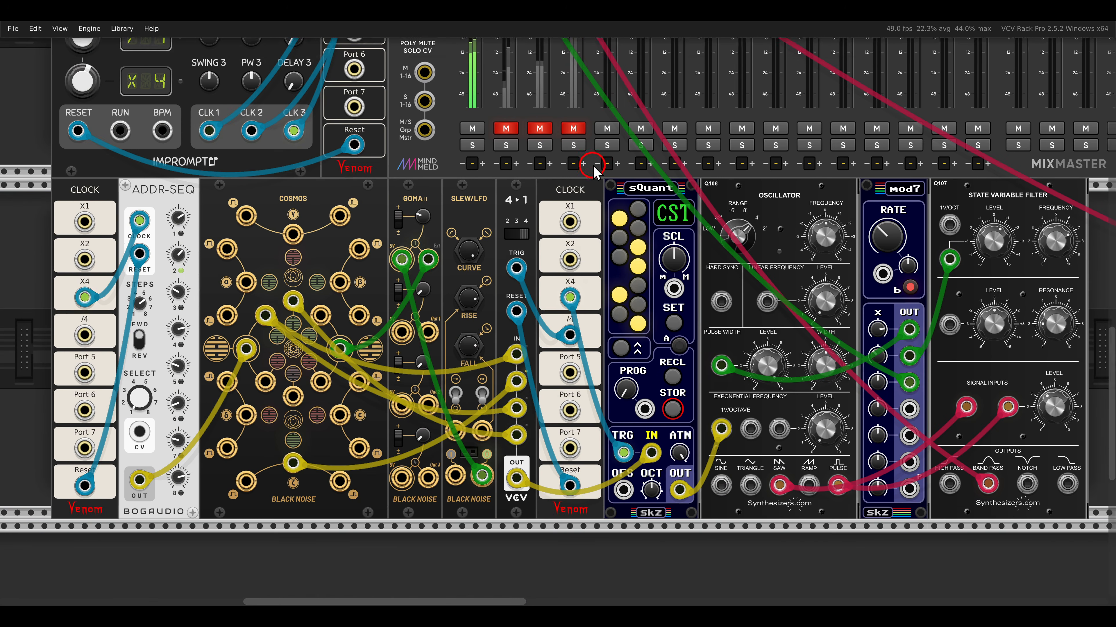
left_click_drag(593, 166, 602, 134)
left_click_drag(115, 136, 232, 173)
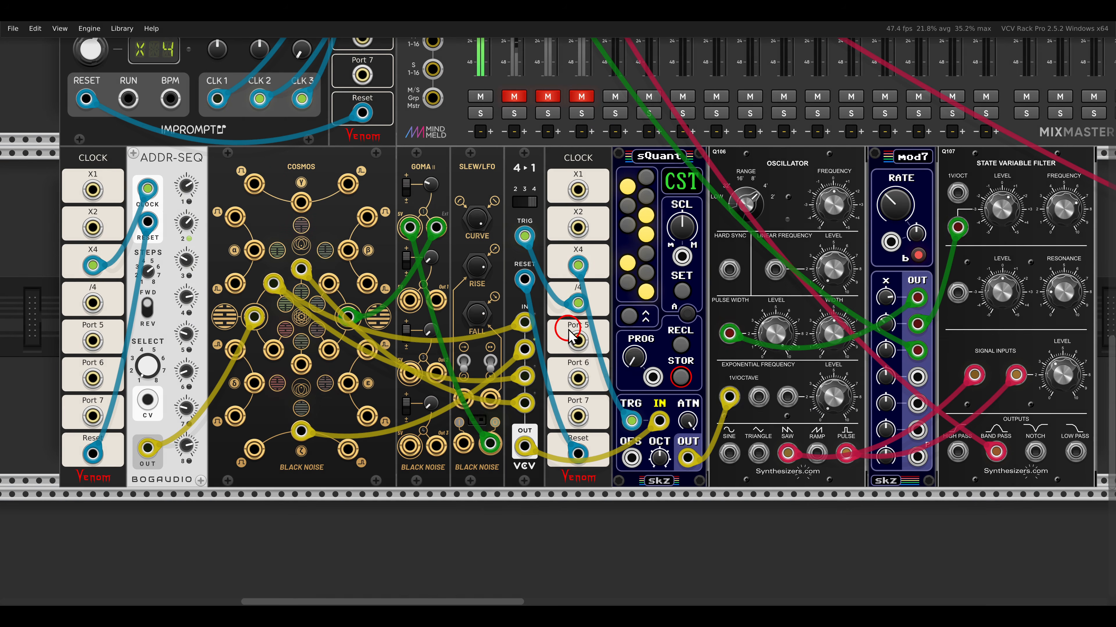
left_click_drag(458, 415, 507, 477)
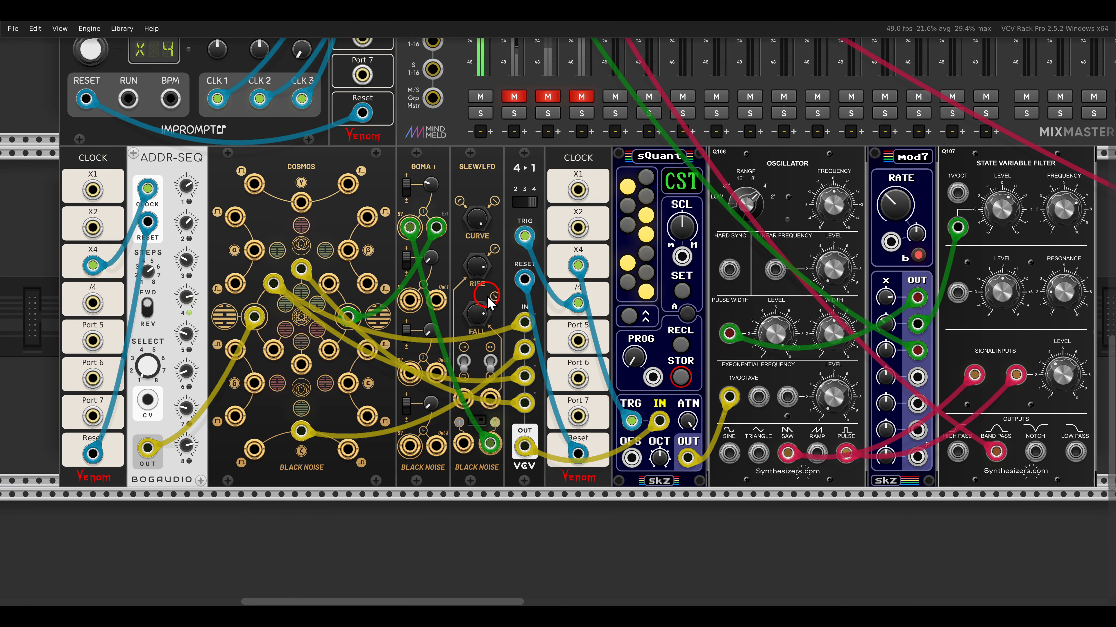
left_click_drag(485, 295, 544, 422)
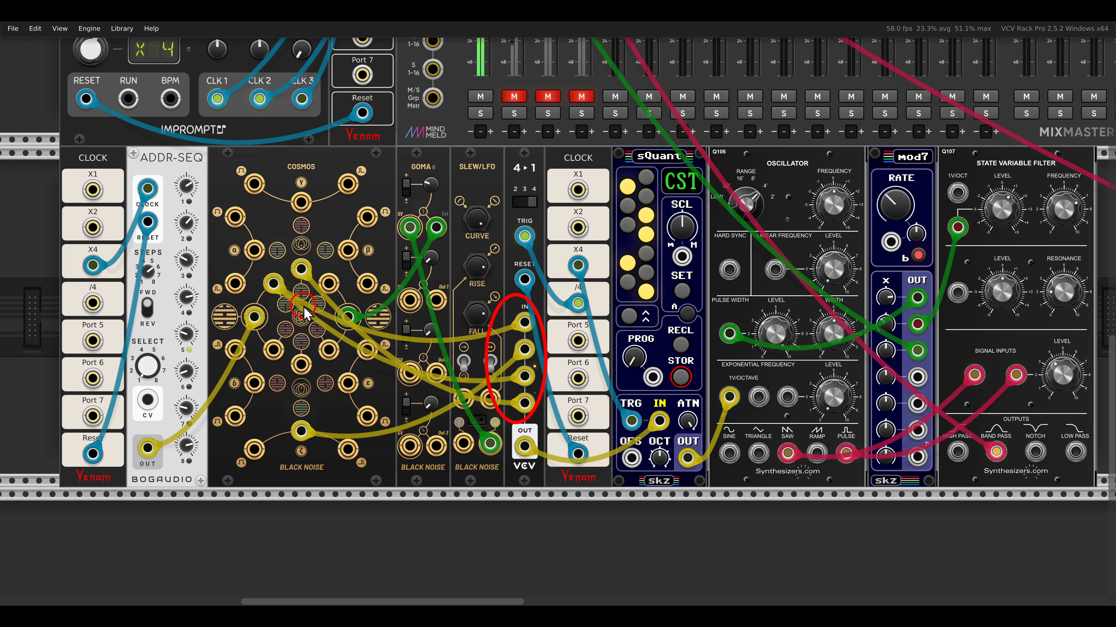
Trace which COSMOS logic outputs feed the inputs of the 4→1 sequential switch in the row below the mixer.
left_click_drag(251, 265, 290, 303)
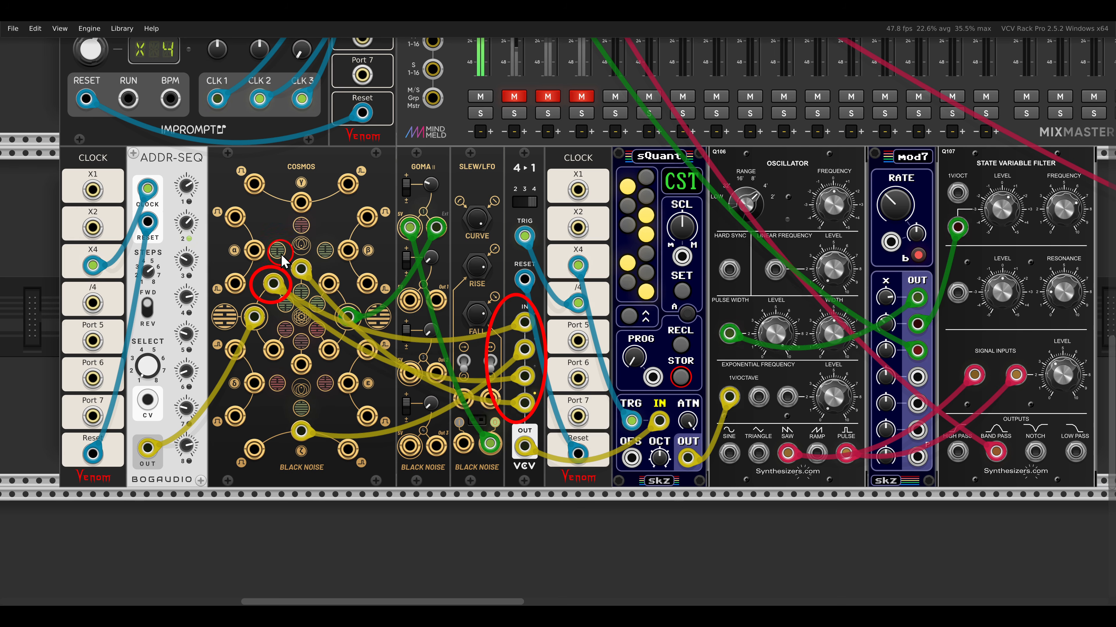
left_click_drag(280, 253, 321, 289)
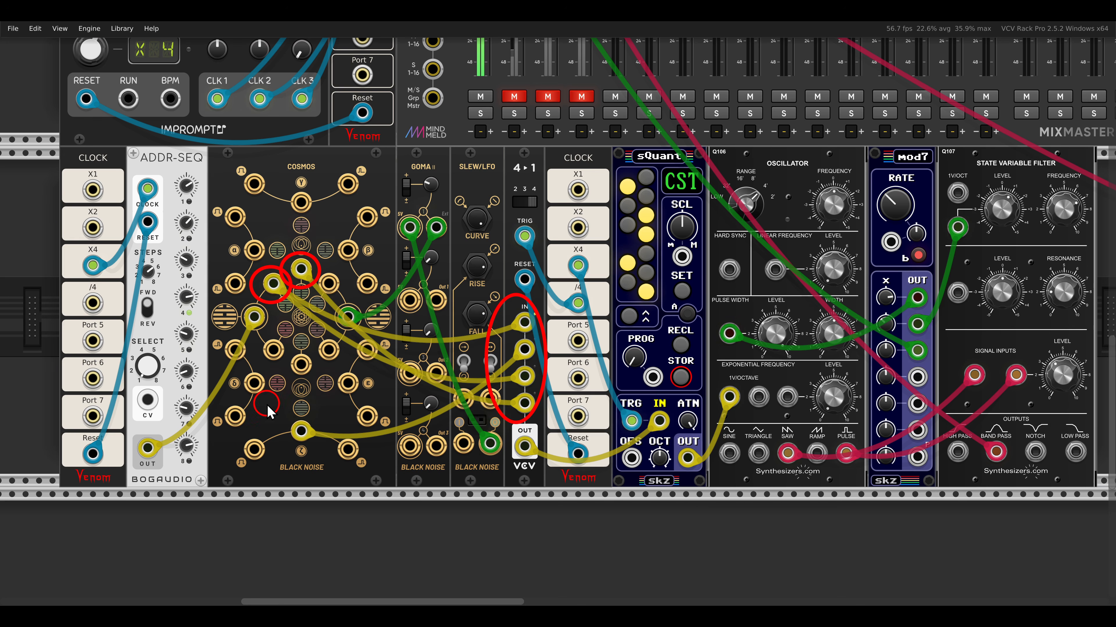
left_click_drag(267, 403, 323, 453)
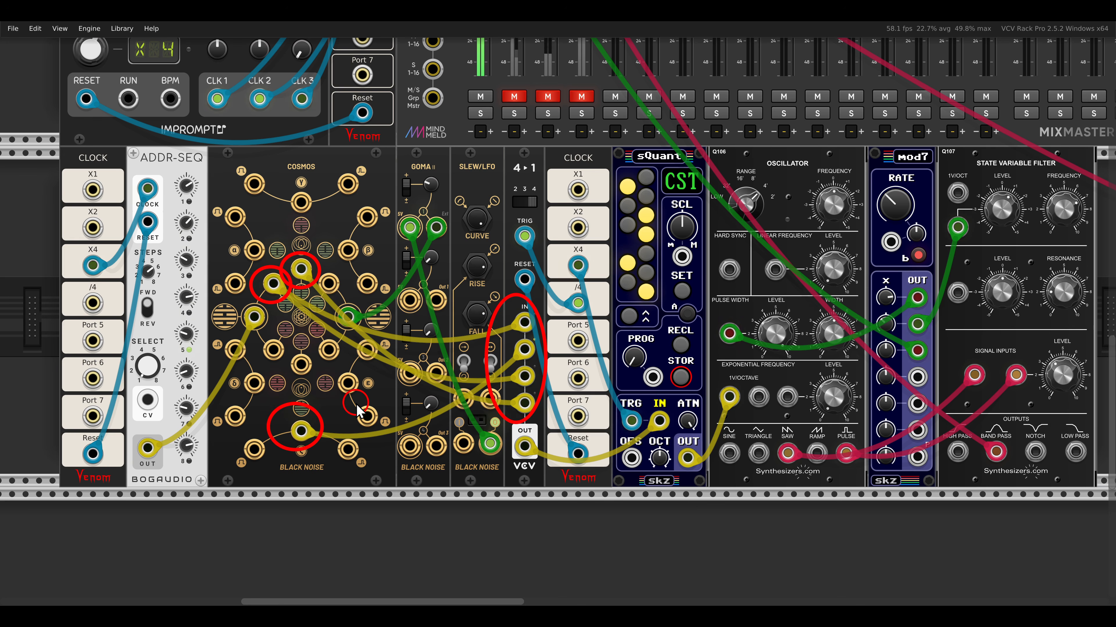
key("Escape")
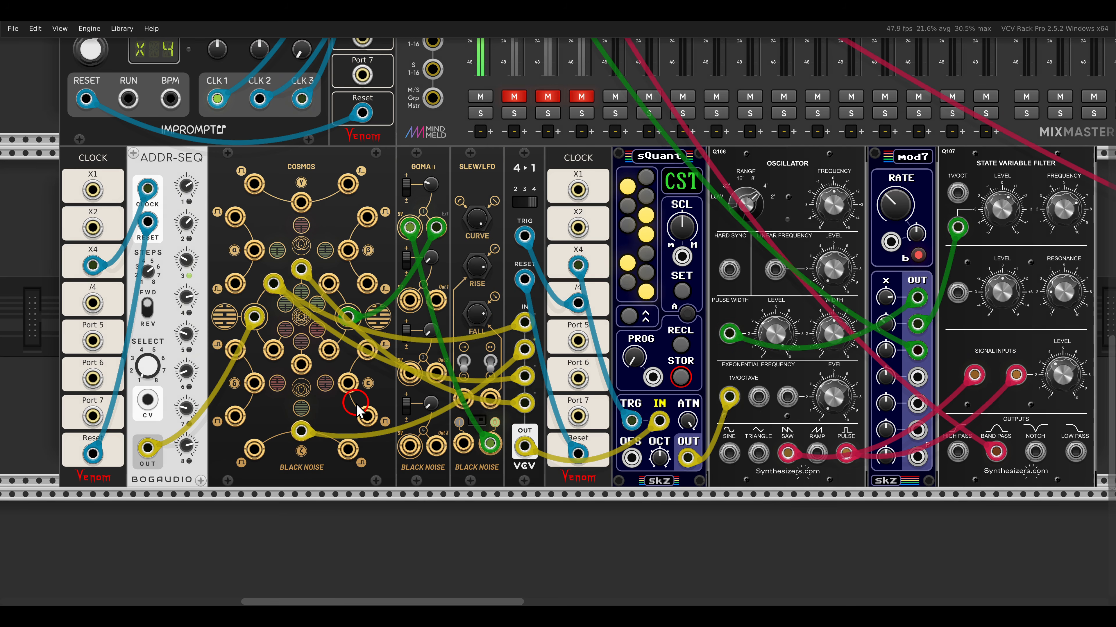
Unmute the VCO channel on the MixMaster, audition it soloed, and release the solo.
left_click(513, 97)
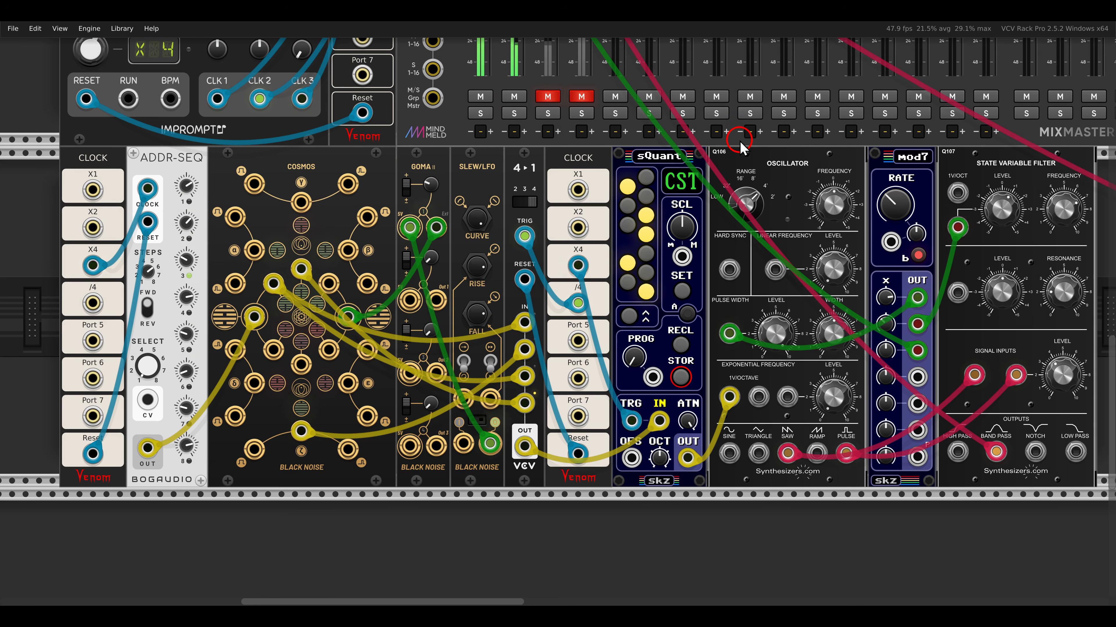
left_click(514, 113)
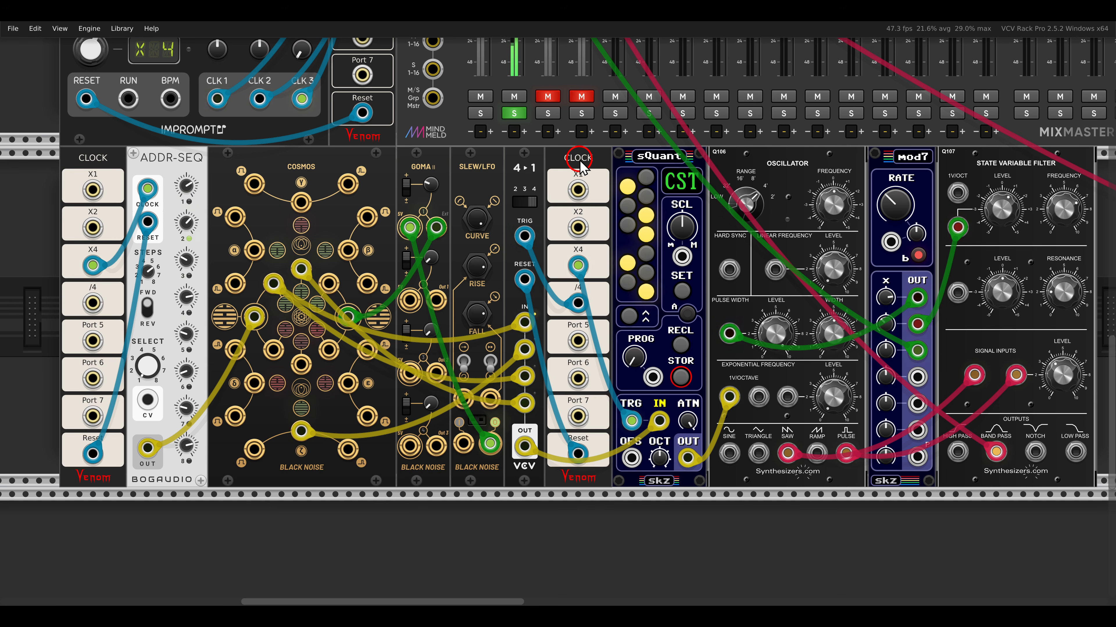
left_click(515, 114)
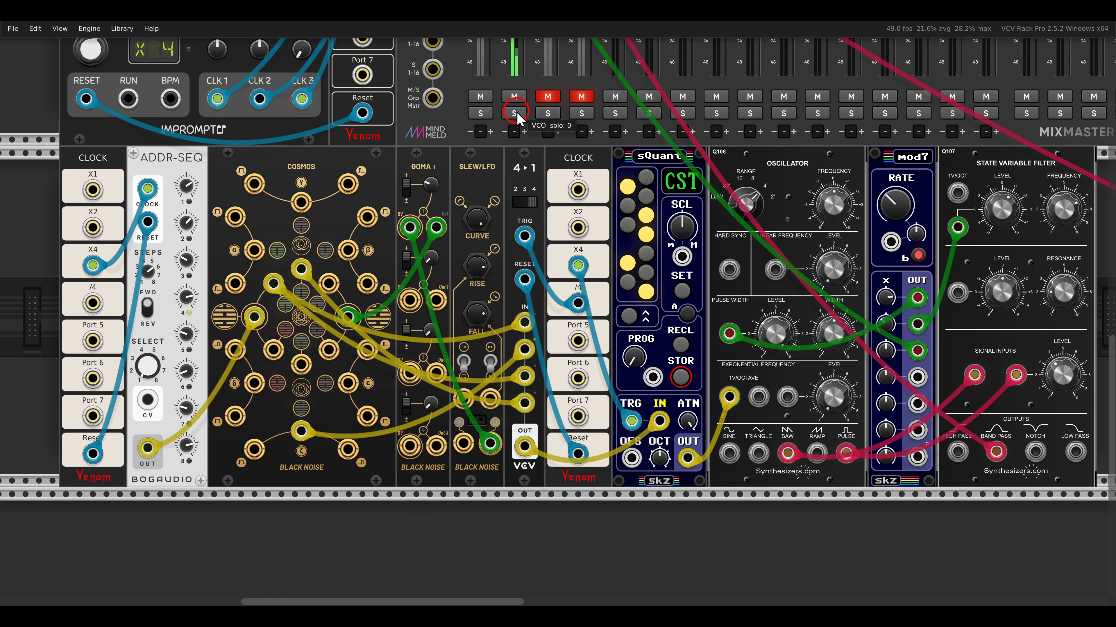
Examine the Dark Energy voice, from ADDR-SEQ and OCTET SEQ. through COSMOS to the 4→1 switch triggered by DECIMA.
scroll(652, 306, "down", 1)
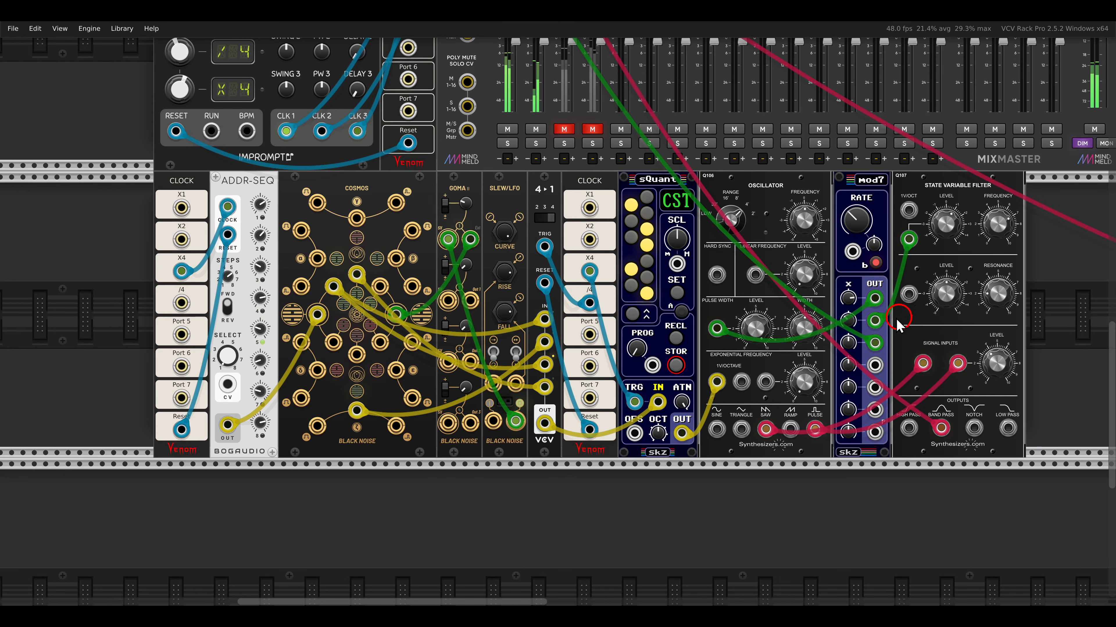
left_click_drag(901, 319, 335, 298)
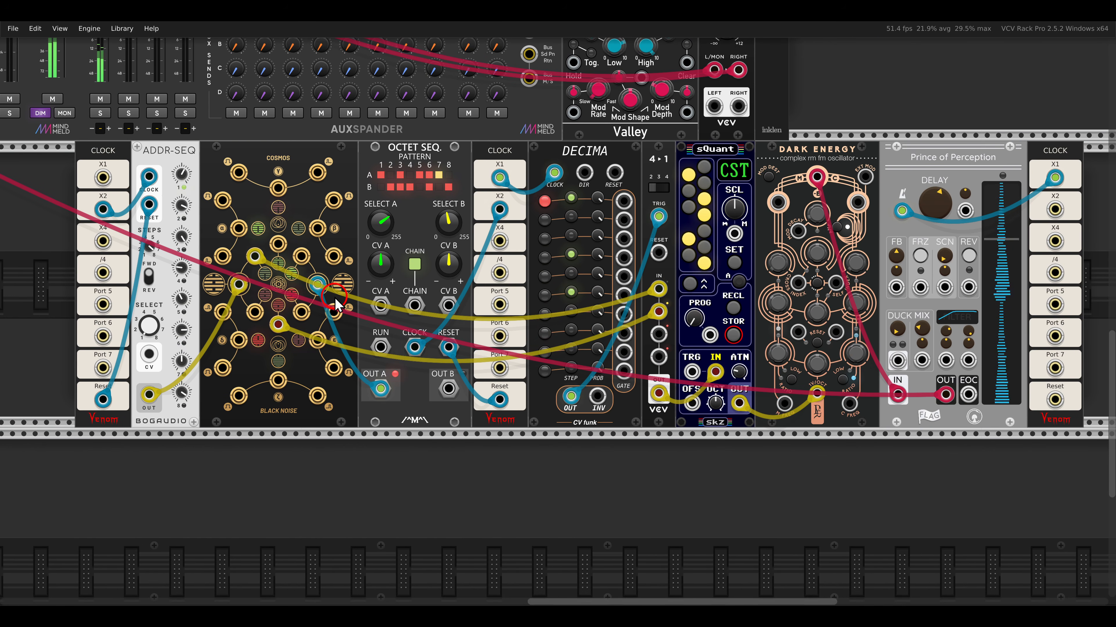
left_click_drag(132, 129, 200, 165)
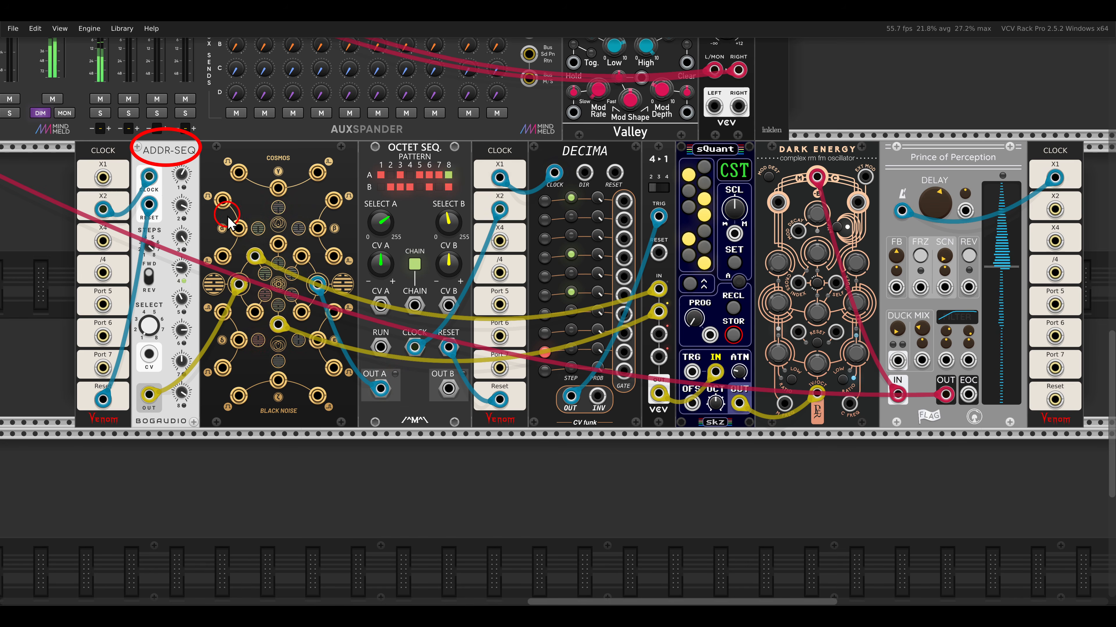
left_click_drag(296, 266, 339, 303)
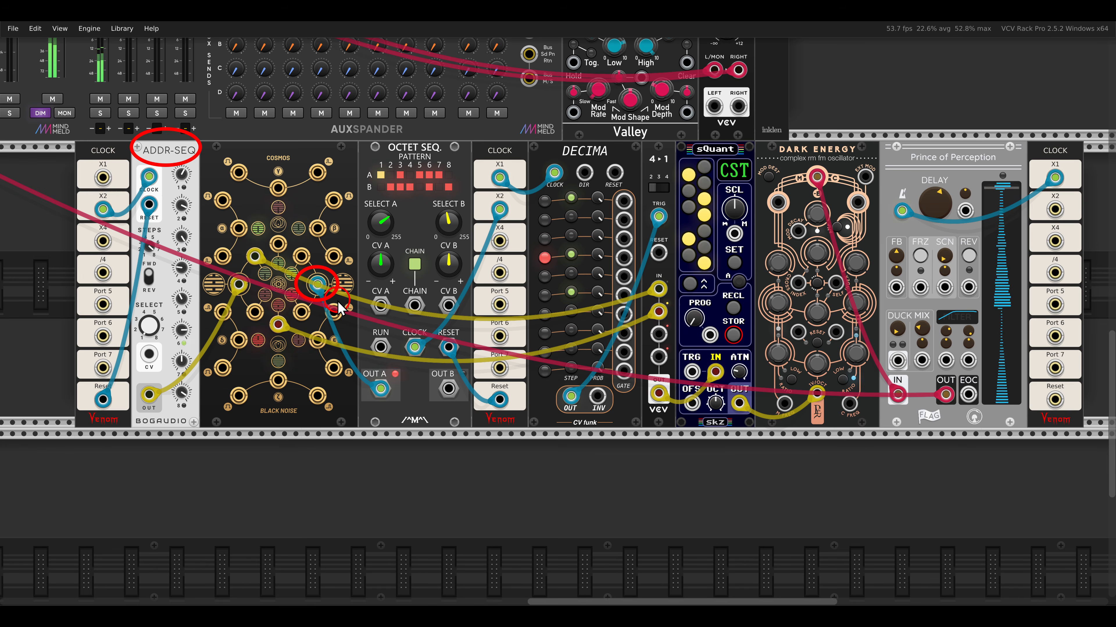
left_click_drag(357, 113, 459, 174)
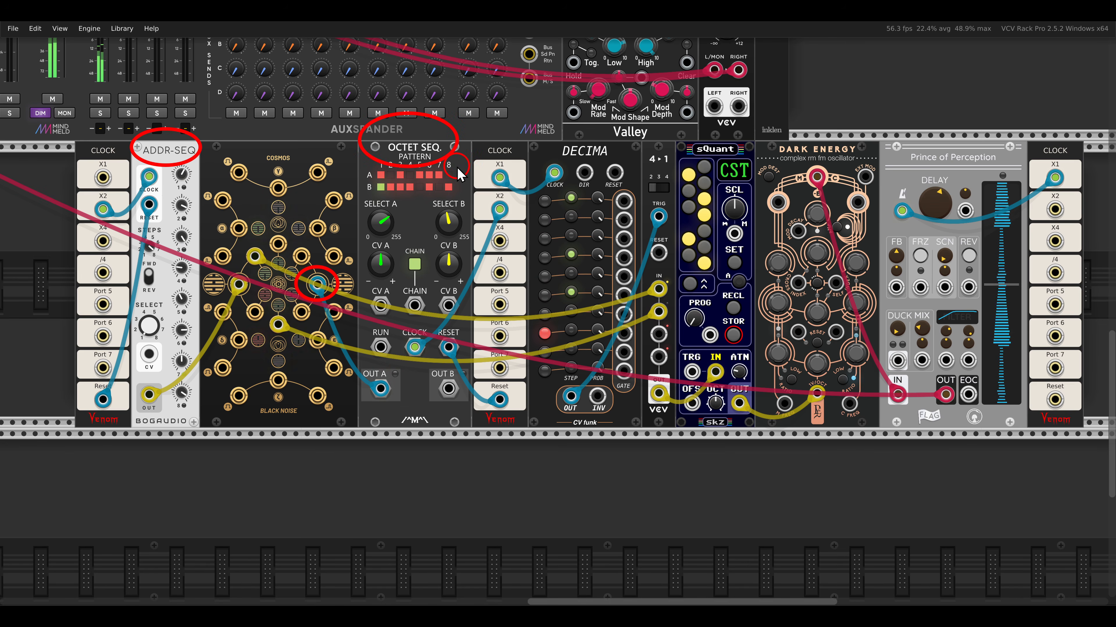
key("Escape")
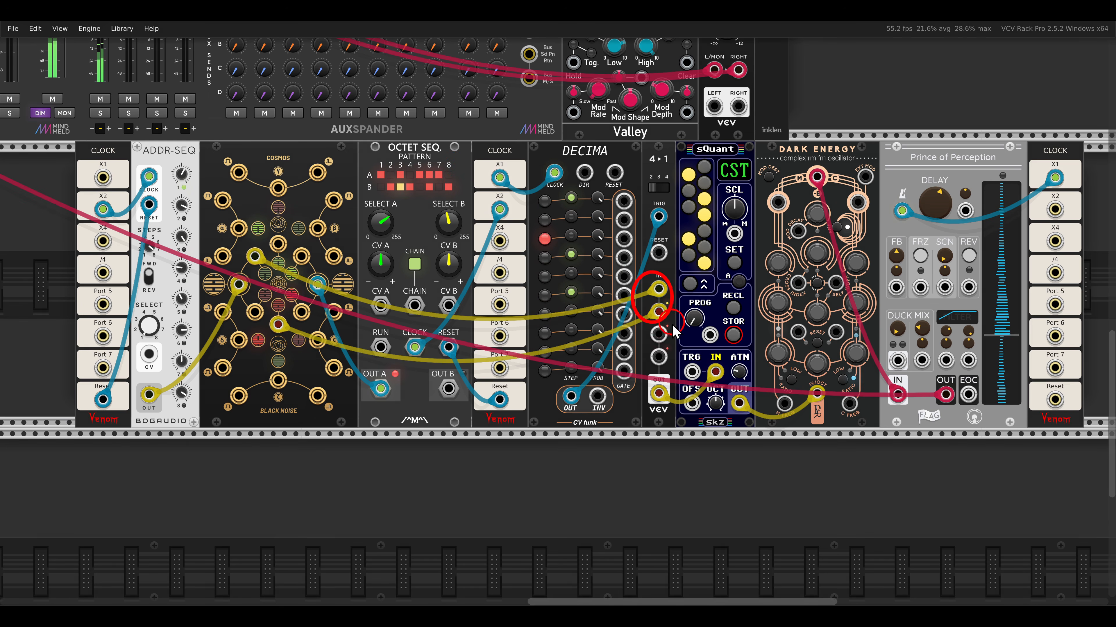
left_click_drag(673, 324, 674, 326)
left_click_drag(230, 238, 275, 263)
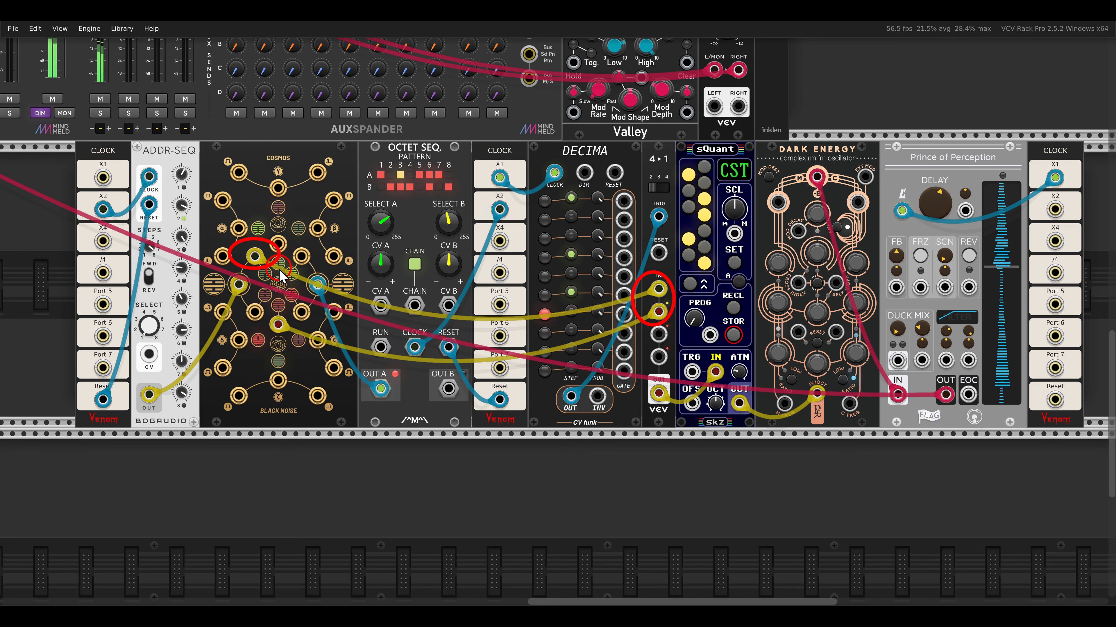
left_click_drag(253, 303, 296, 337)
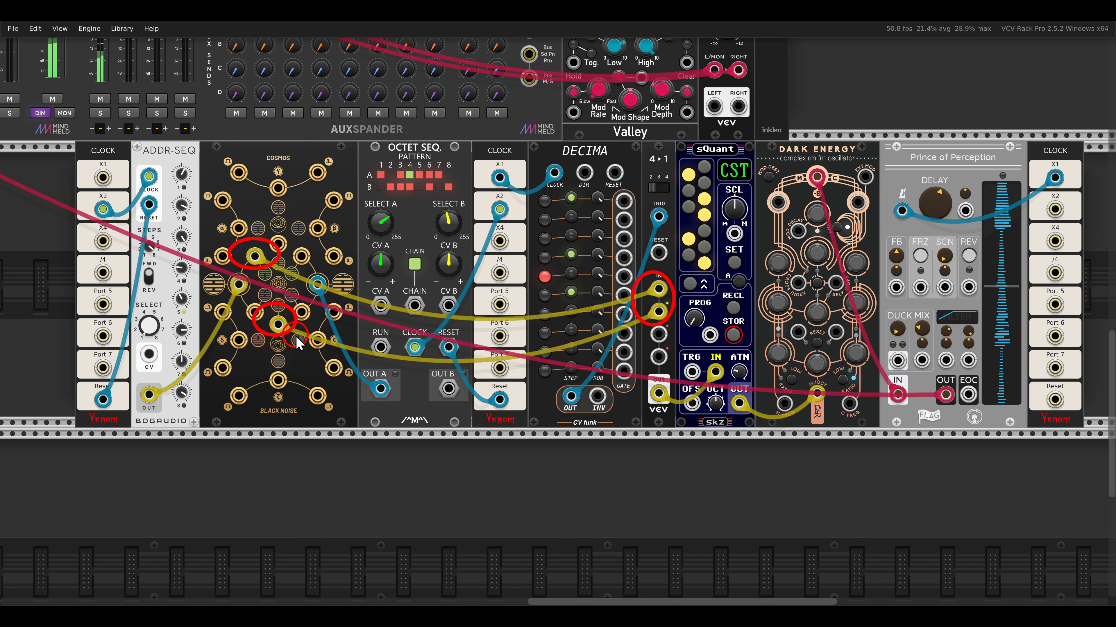
key("Escape")
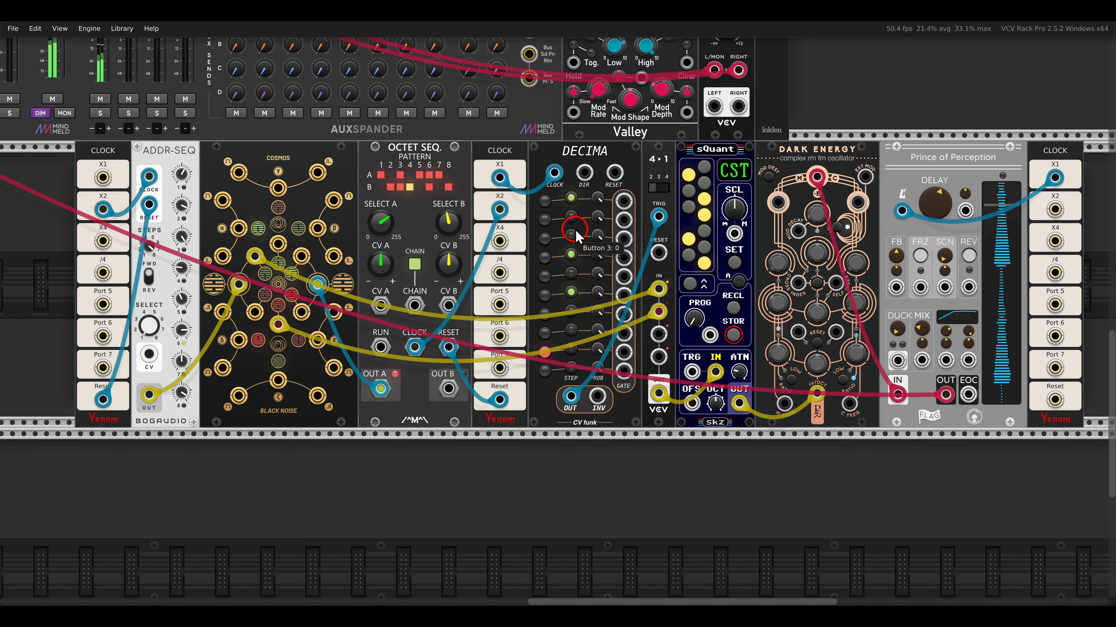
left_click_drag(546, 134, 627, 173)
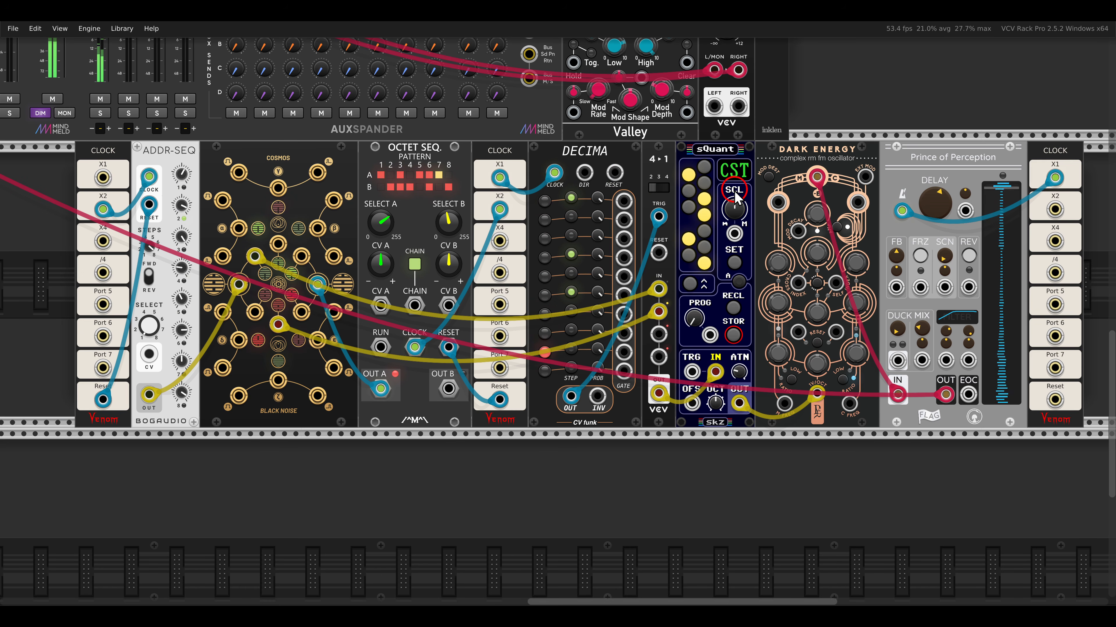
Unmute the DARK channel on the MixMaster.
scroll(736, 194, "down", 2)
left_click_drag(431, 215, 721, 265)
left_click(166, 178)
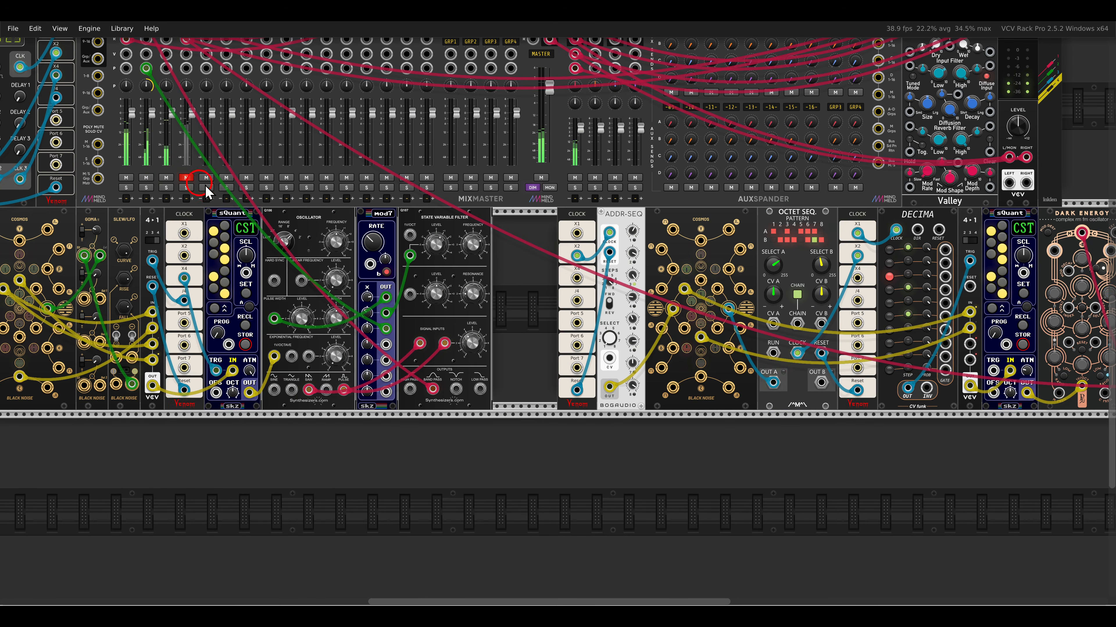
Inspect the bass voice above the AuxSpander, with its two VCO UNITs, mod7, state variable filter and Electric Ensemble.
left_click_drag(792, 307, 498, 285)
scroll(644, 265, "up", 1)
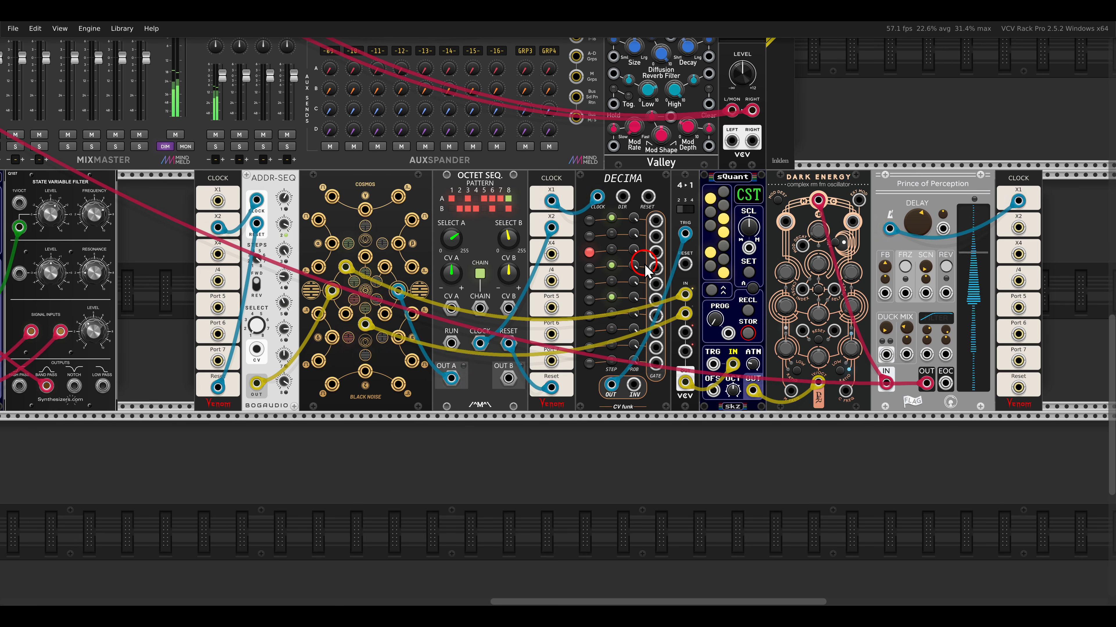
scroll(514, 235, "down", 1)
scroll(514, 233, "up", 11)
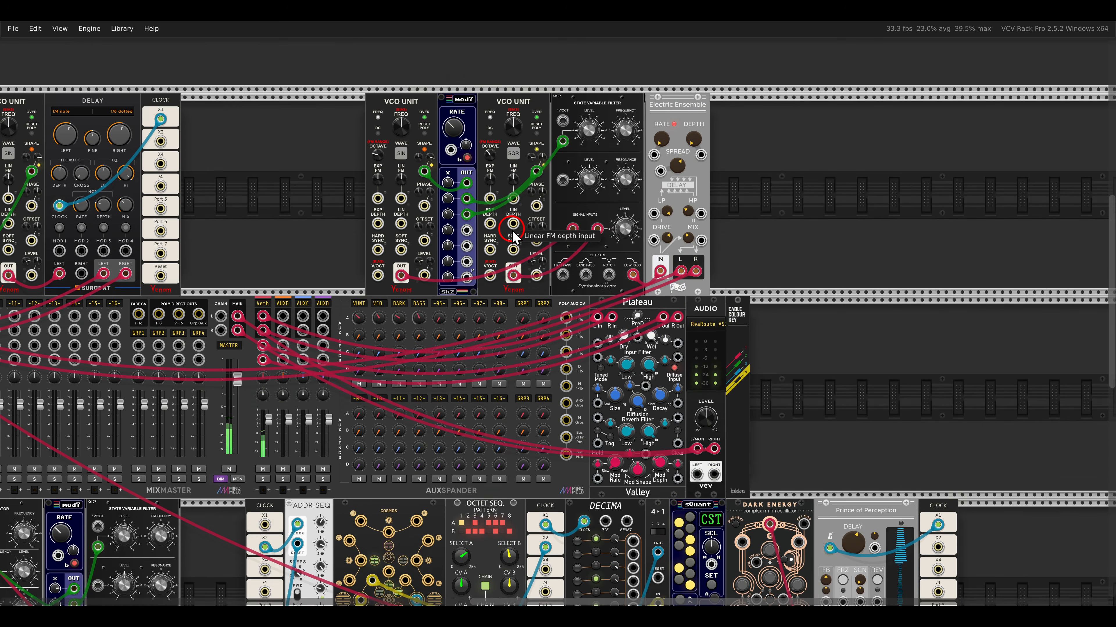
scroll(512, 230, "up", 1)
left_click_drag(371, 113, 421, 143)
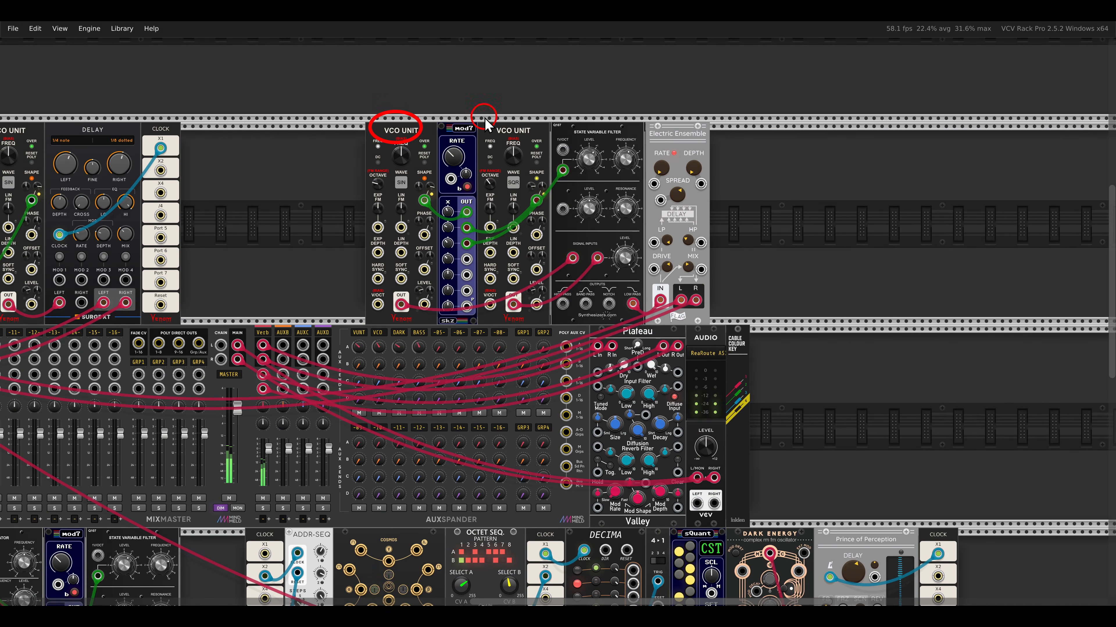
left_click_drag(486, 116, 548, 147)
key("Escape")
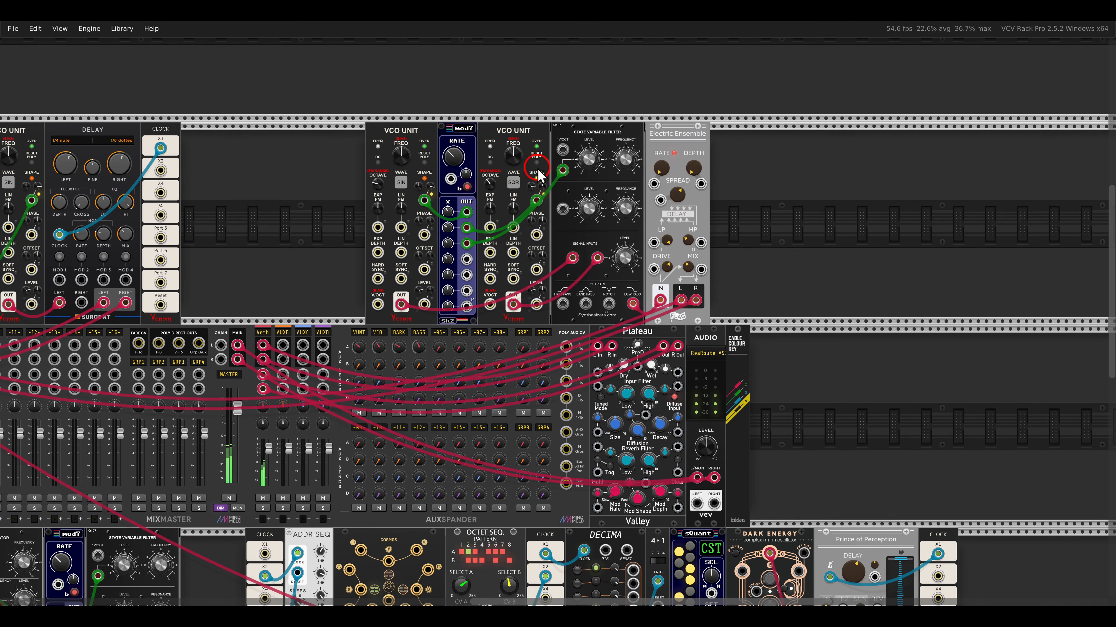
Unmute the BASS channel on the MixMaster and bring the whole patch into view.
scroll(539, 176, "down", 4)
scroll(381, 219, "up", 3)
left_click(364, 319)
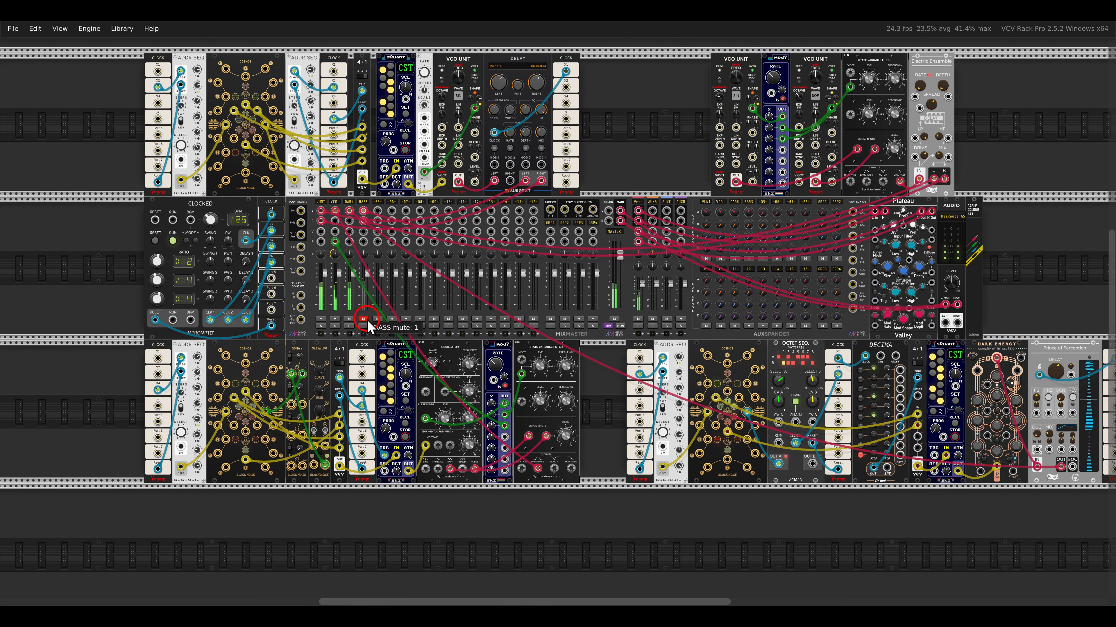
left_click(367, 321)
left_click_drag(592, 256, 520, 285)
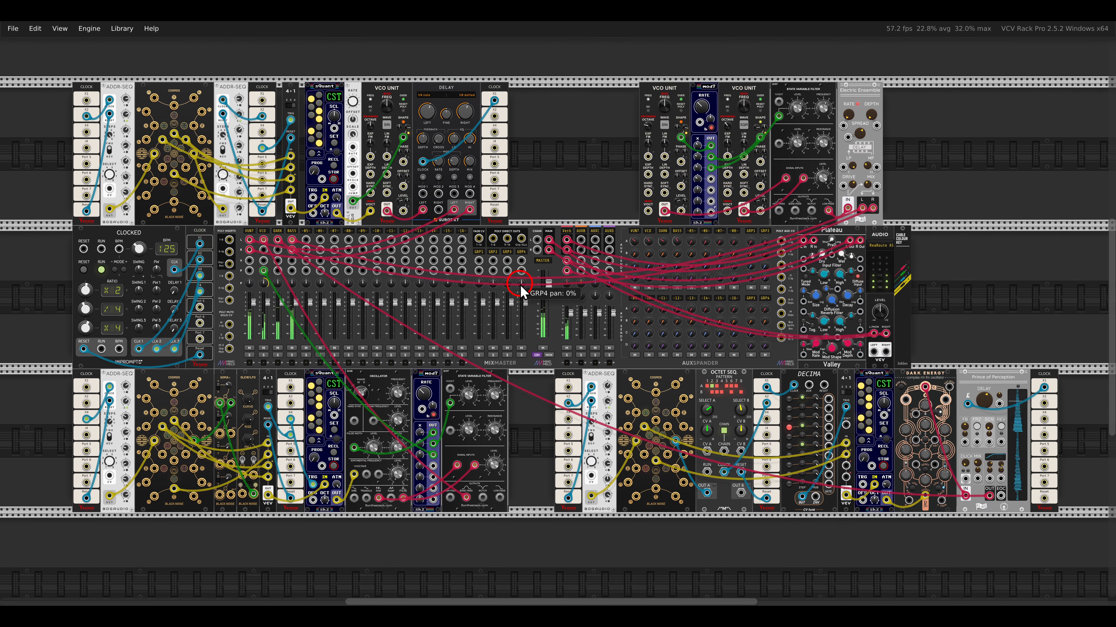